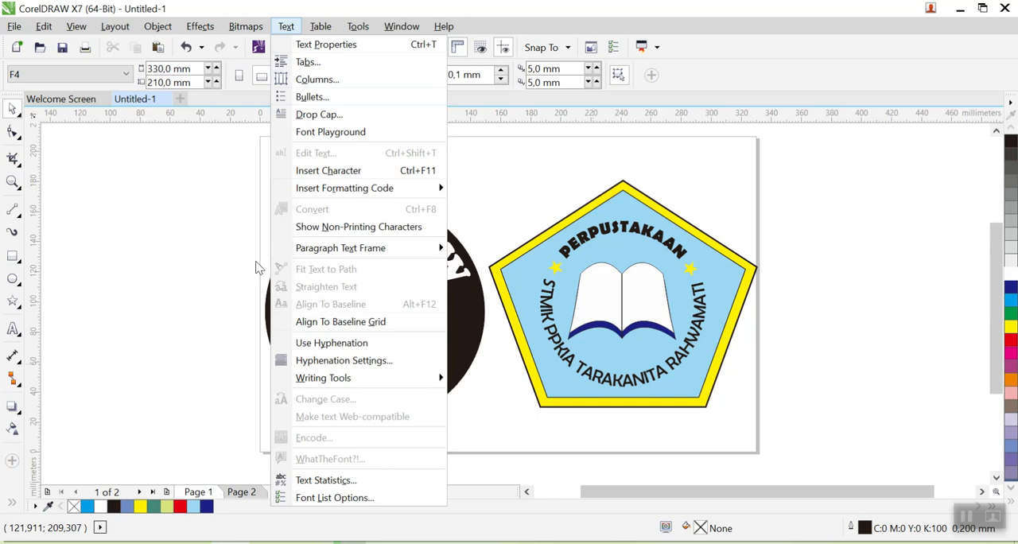
- Draw a circle about 139 mm in diameter on Page 2
click(197, 233)
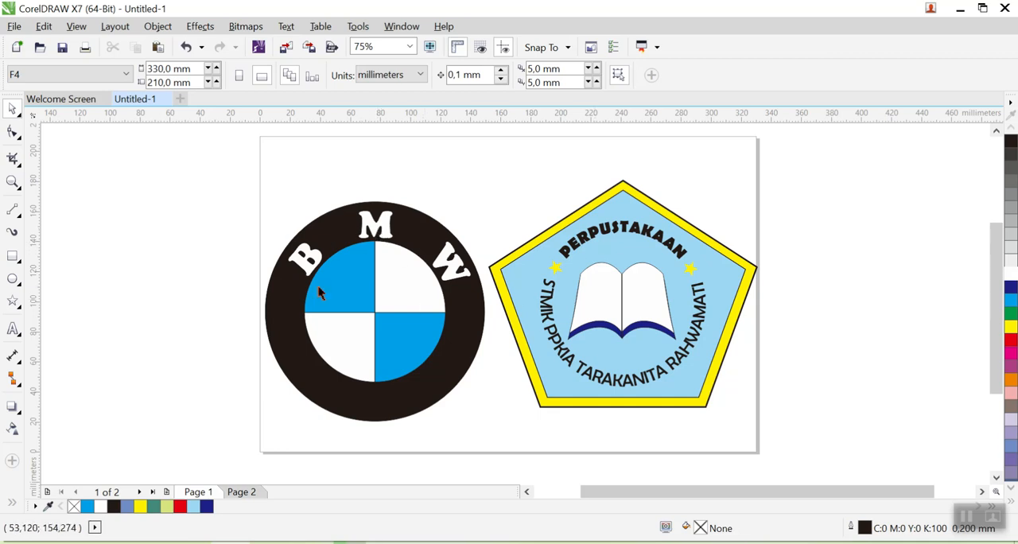
click(240, 491)
click(14, 279)
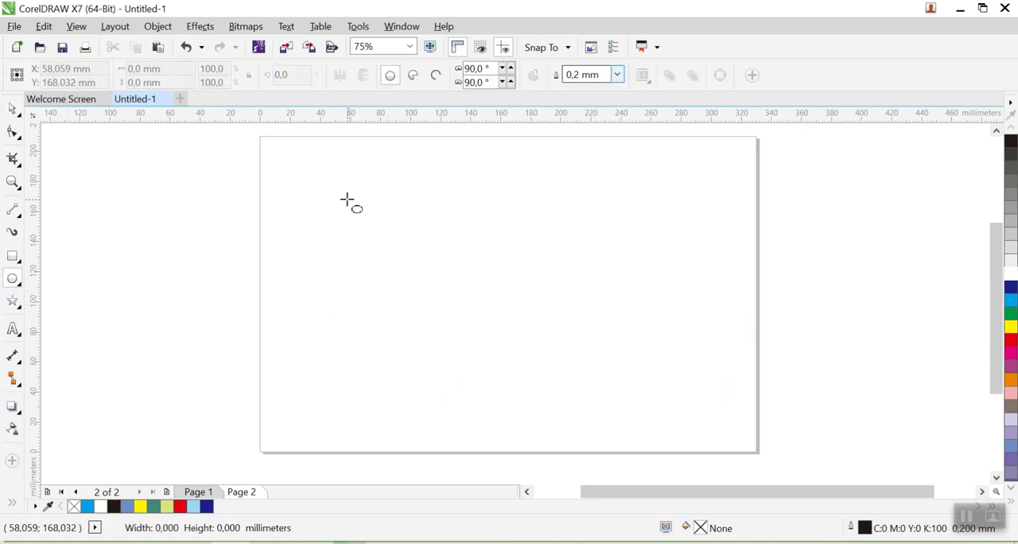
drag(350, 202, 557, 405)
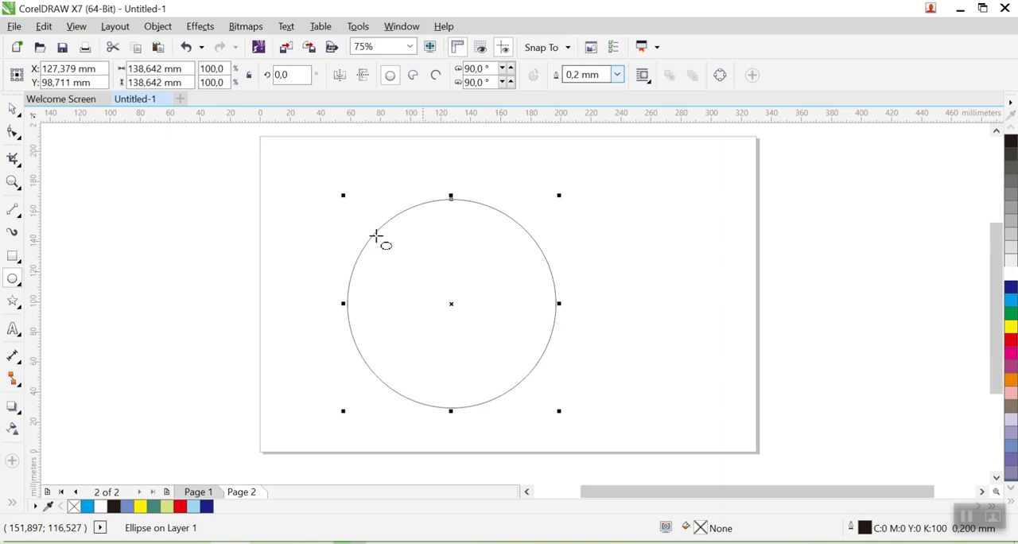
- Reposition the circle and enlarge it to about 164 mm in diameter on the left half of the page
click(12, 109)
drag(479, 282, 471, 256)
drag(550, 390, 573, 410)
drag(500, 344, 504, 354)
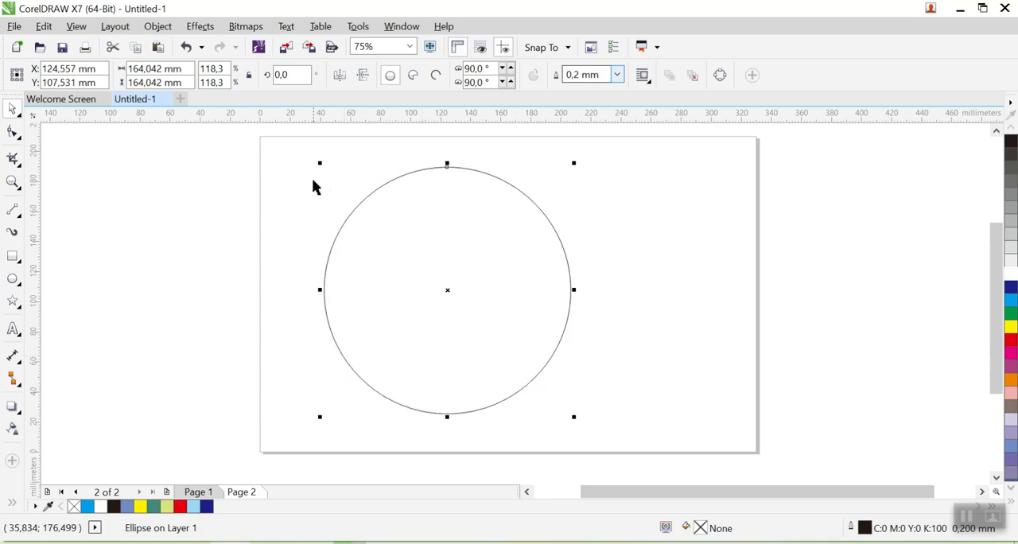
- Make a concentric inner copy of the circle about 108 mm in diameter and place a vertical guideline through their shared centre
drag(319, 163, 358, 207)
click(760, 296)
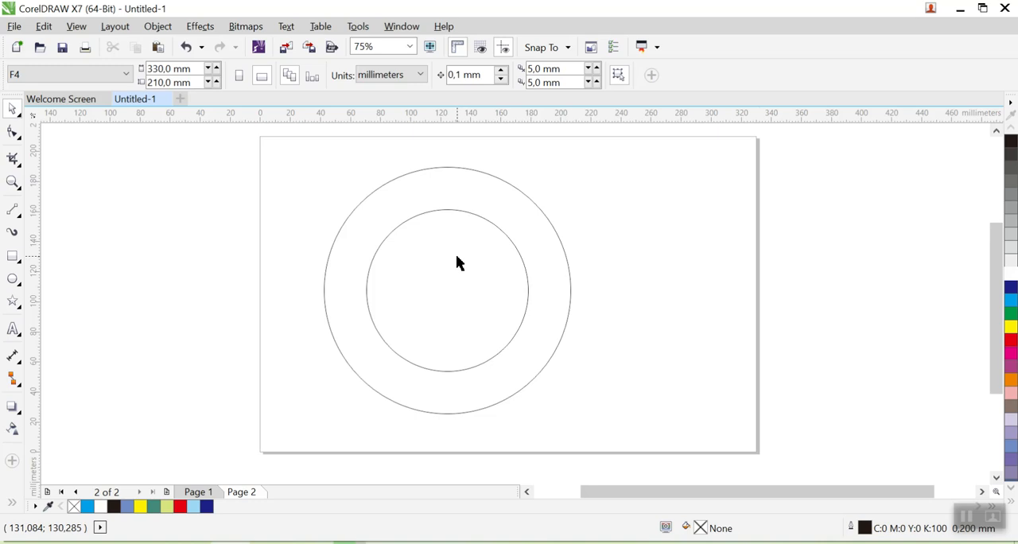
click(528, 282)
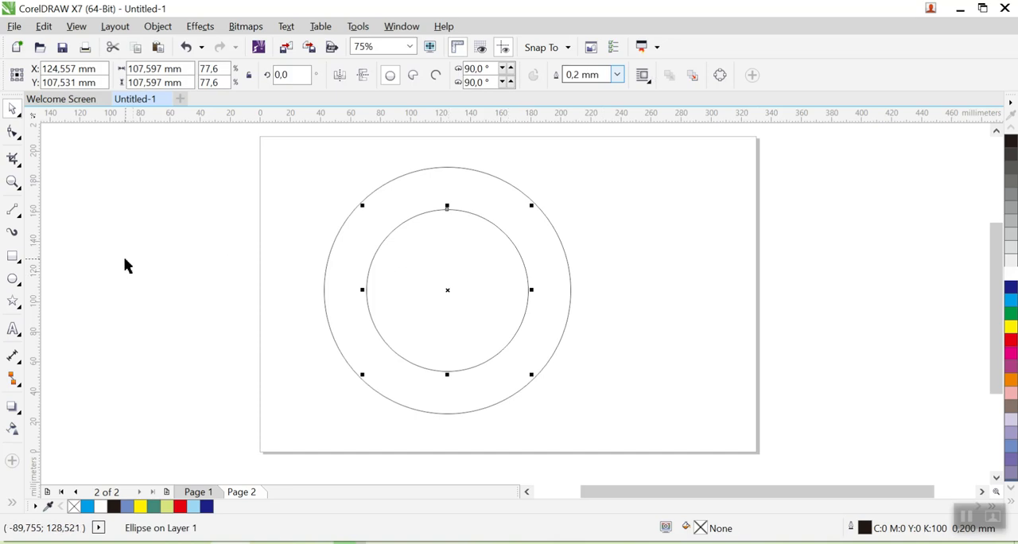
drag(36, 293, 448, 330)
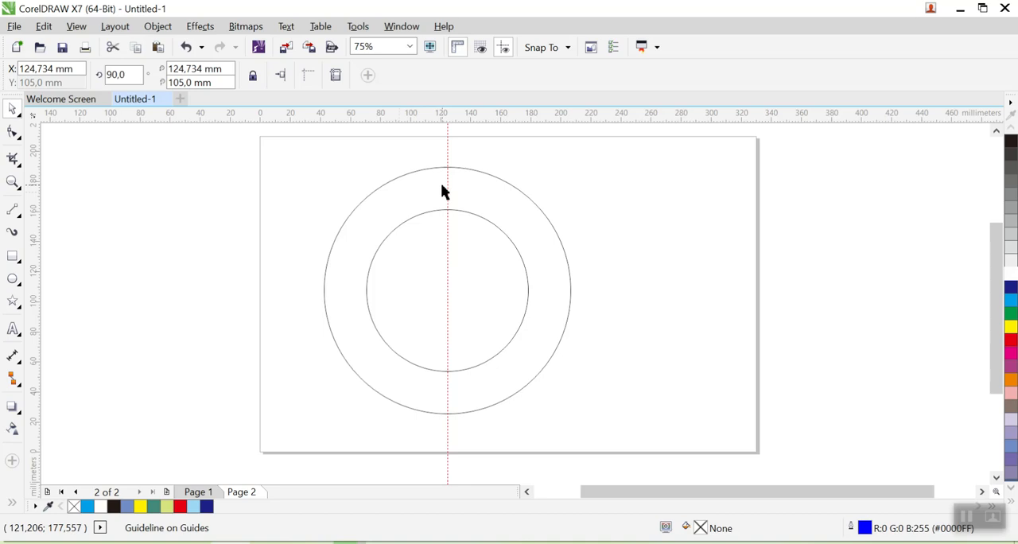
click(168, 240)
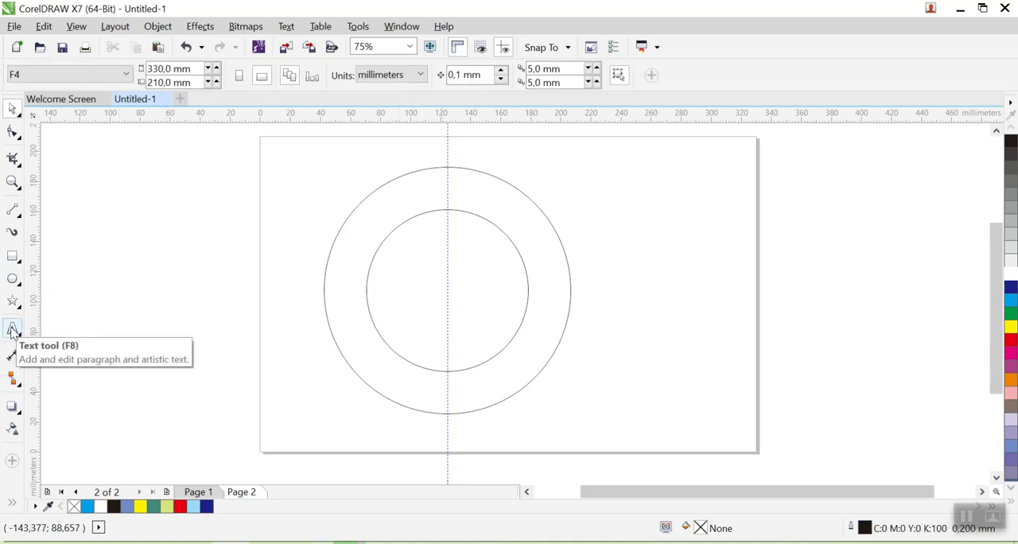
- Add the artistic text "B M W" in the empty area beside the page
click(12, 331)
click(177, 244)
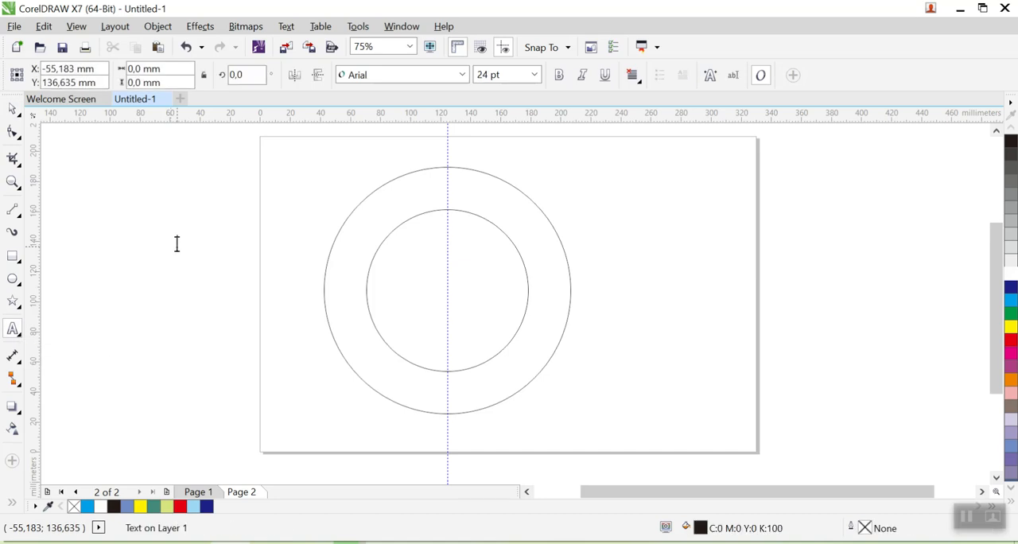
text(B)
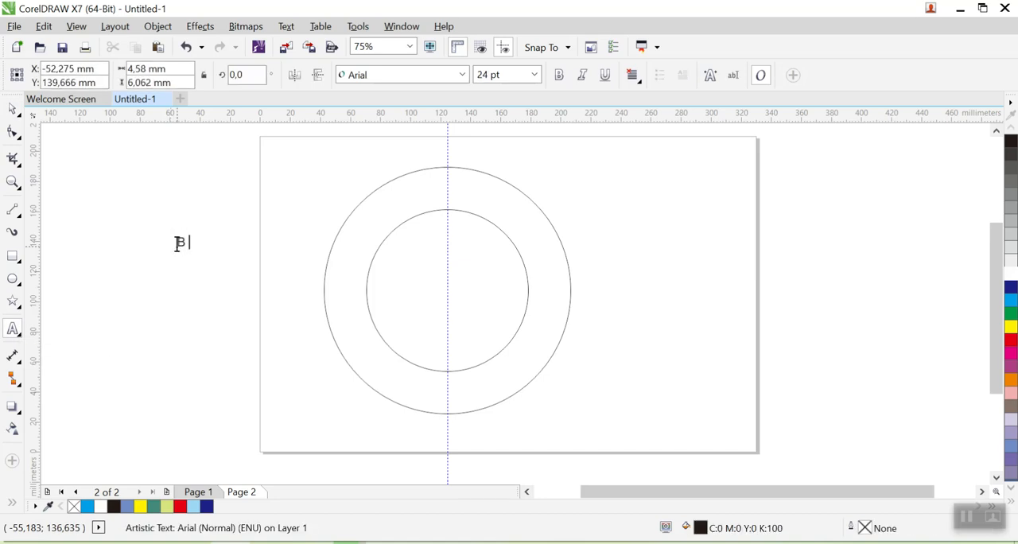
text( M W)
key(Escape)
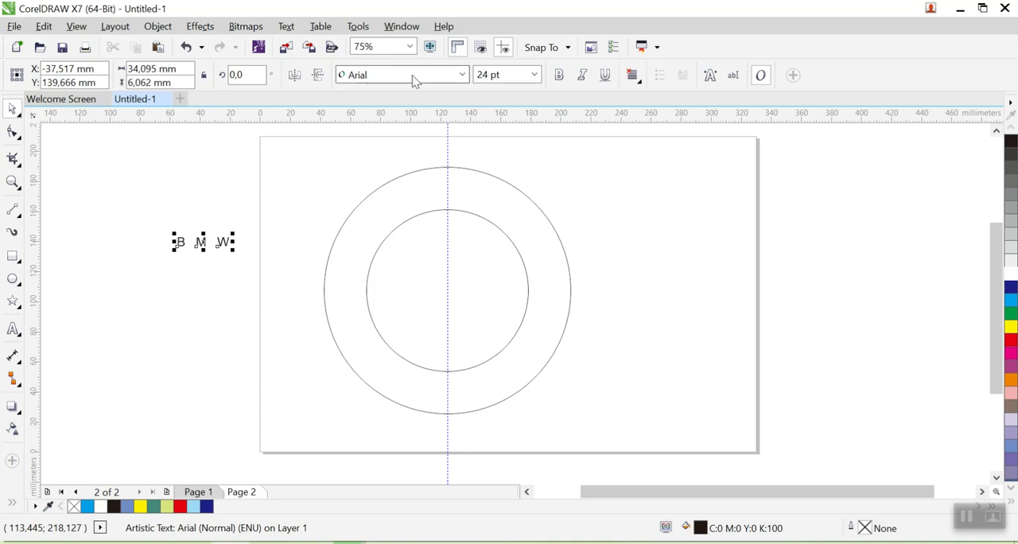
- Set the B M W text to Arial Rounded MT Bold at 60 pt
click(461, 74)
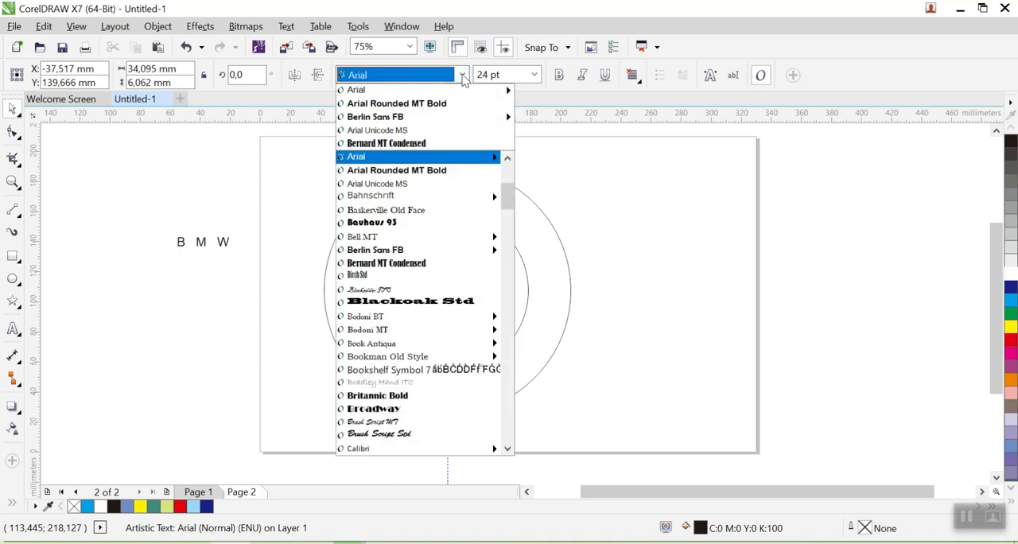
click(447, 104)
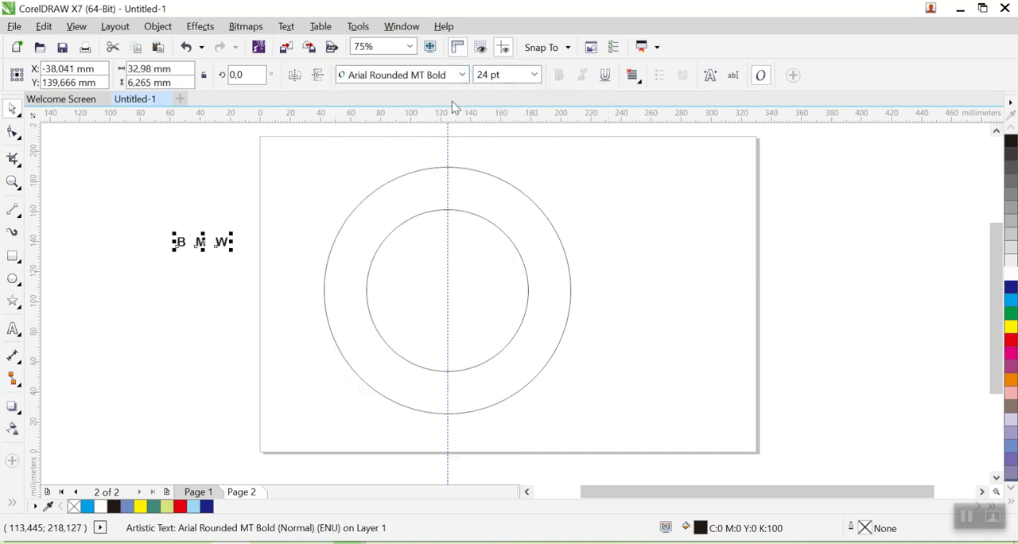
click(537, 75)
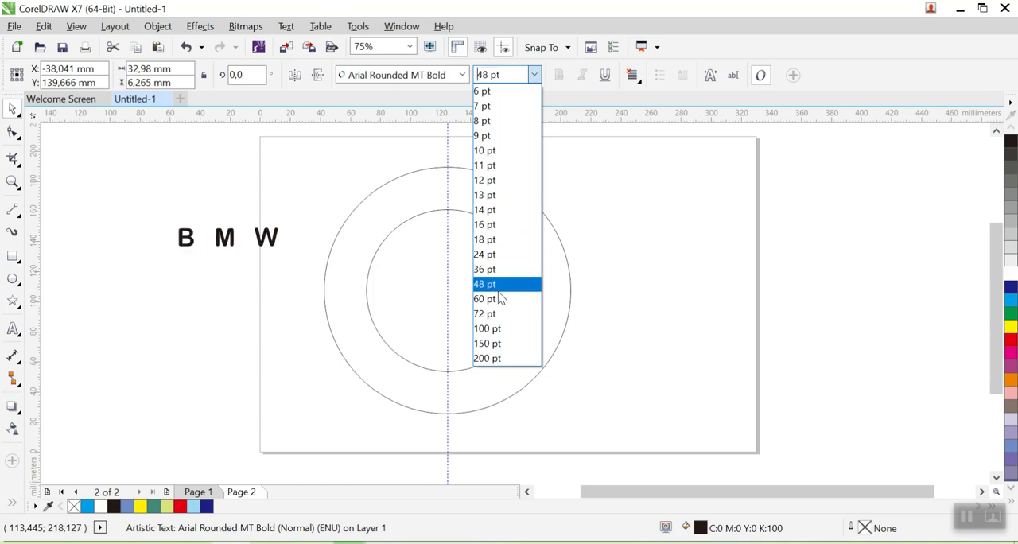
click(499, 299)
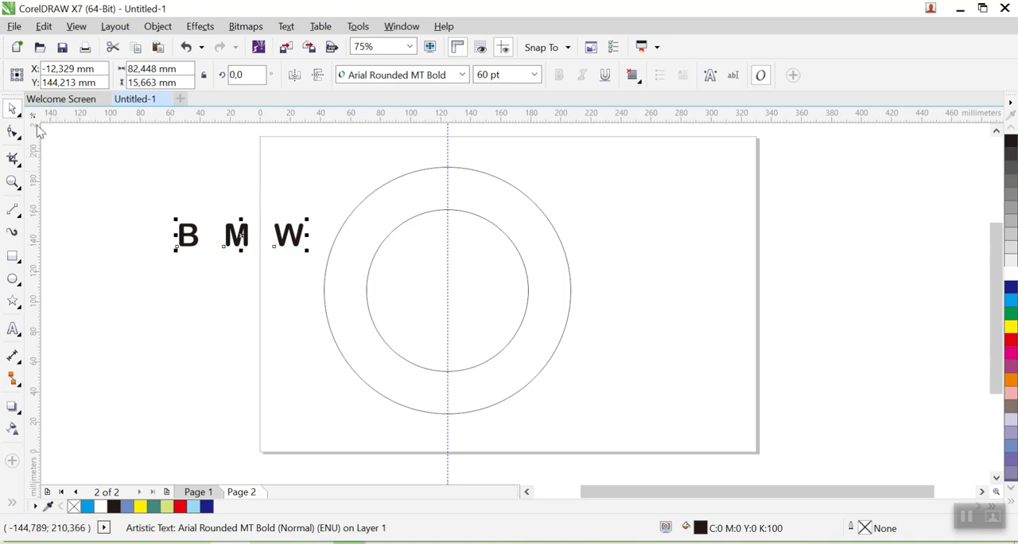
- Give the B M W text a black outline and a white fill
click(152, 156)
click(193, 236)
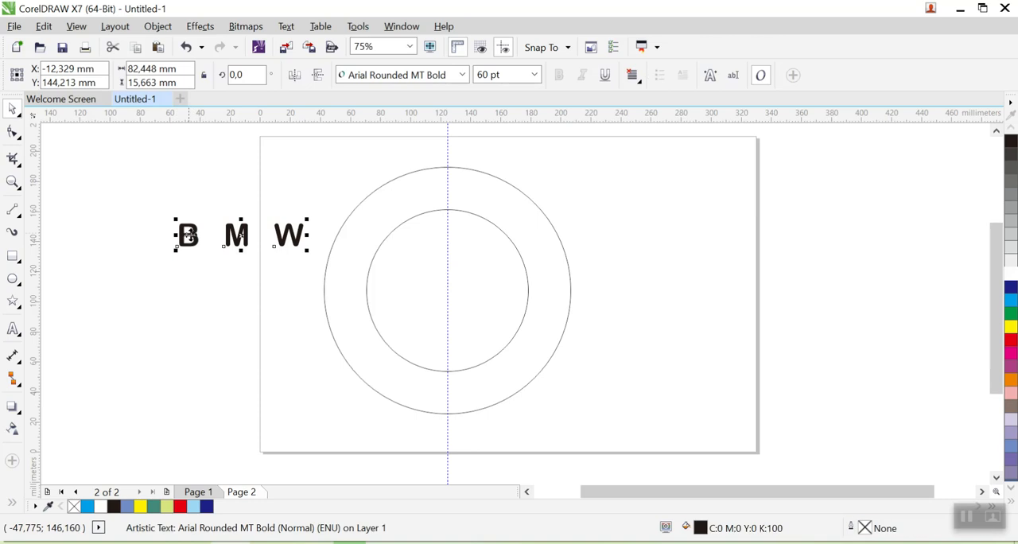
click(470, 275)
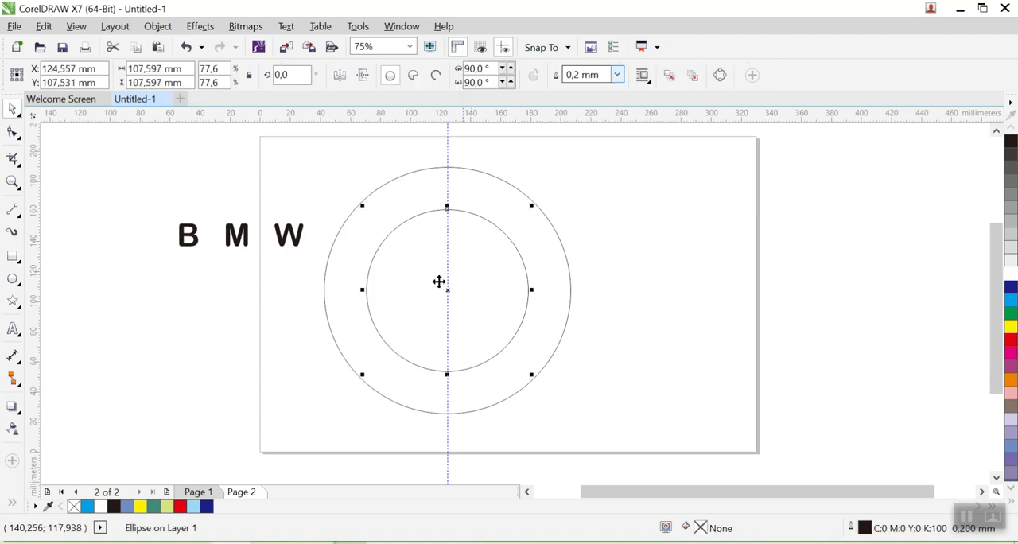
click(221, 270)
click(239, 239)
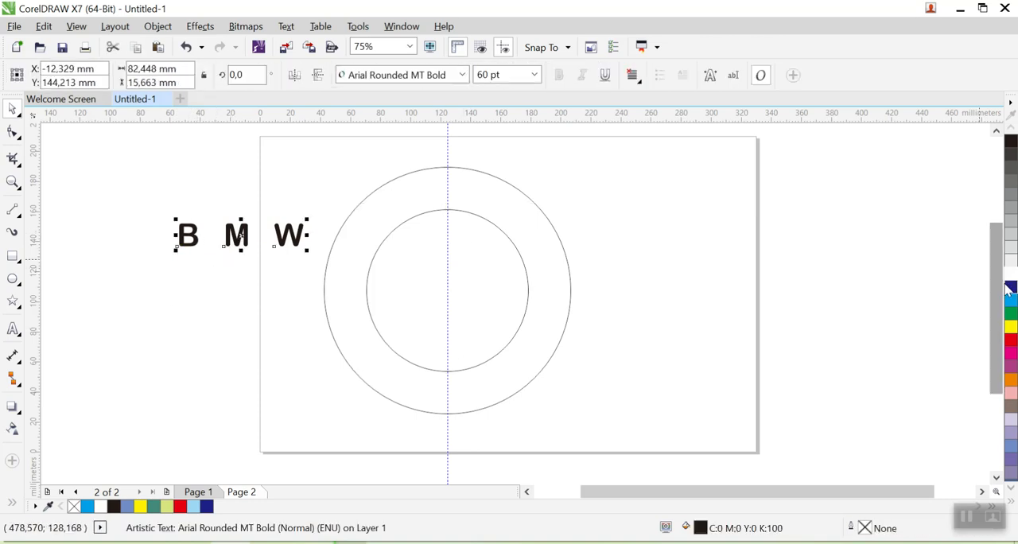
right_click(1012, 143)
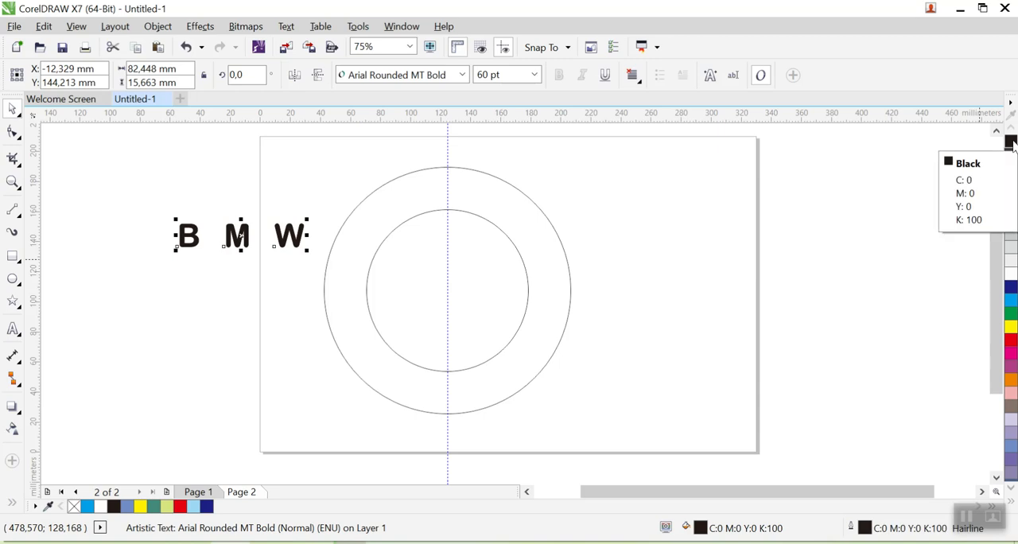
click(1011, 273)
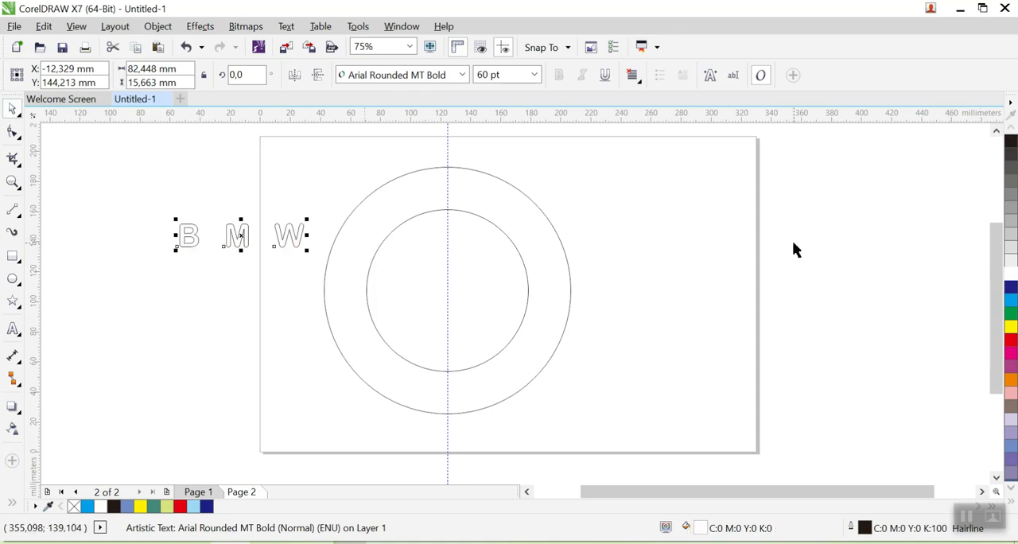
- Fit the B M W text to the outer circle's path, offset 22 mm inward so it arches within the ring's upper part
click(362, 265)
click(248, 238)
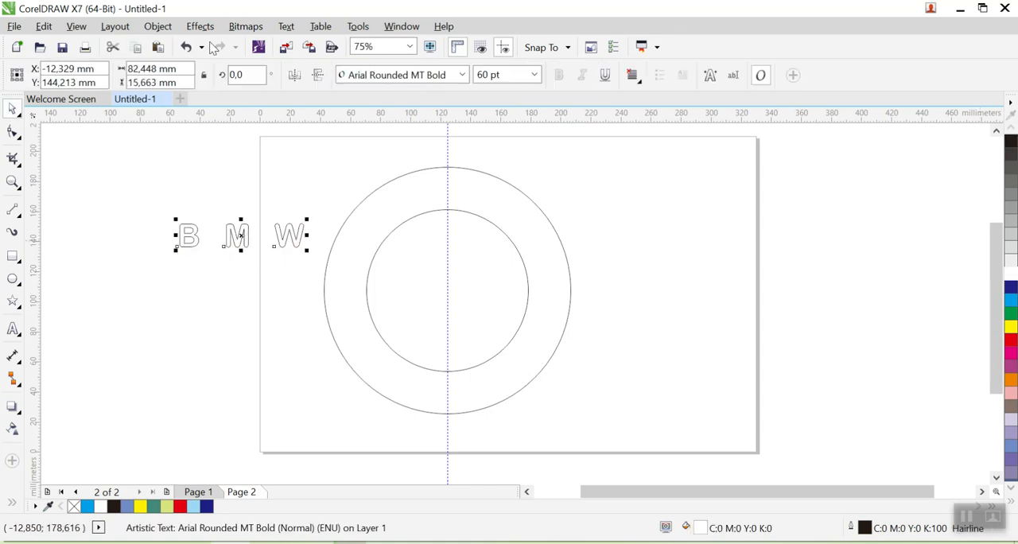
click(286, 27)
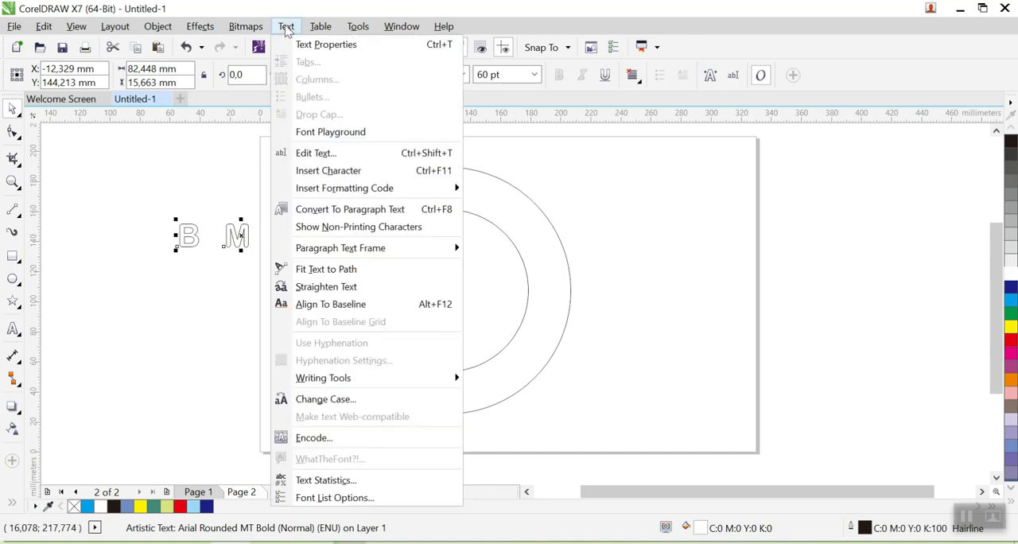
click(343, 272)
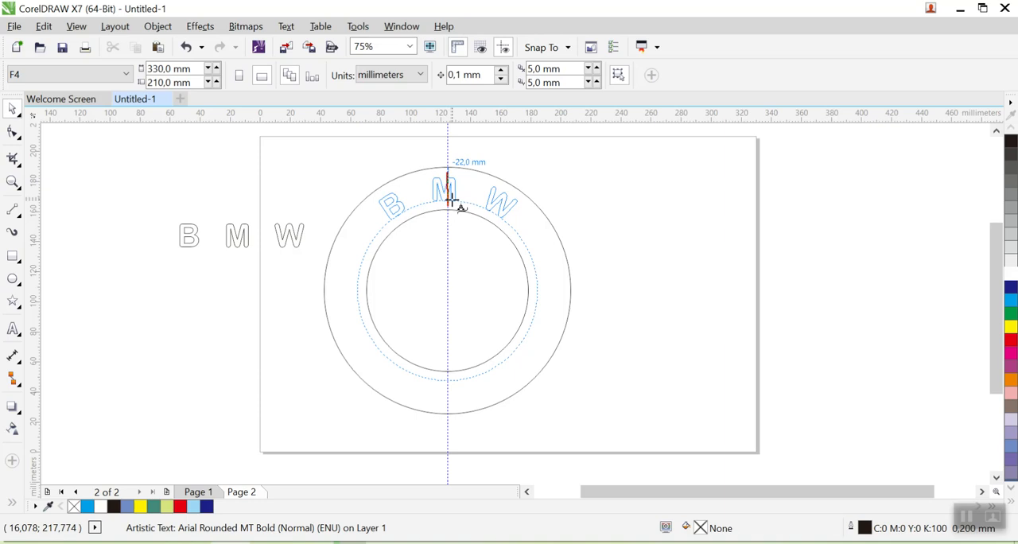
click(450, 199)
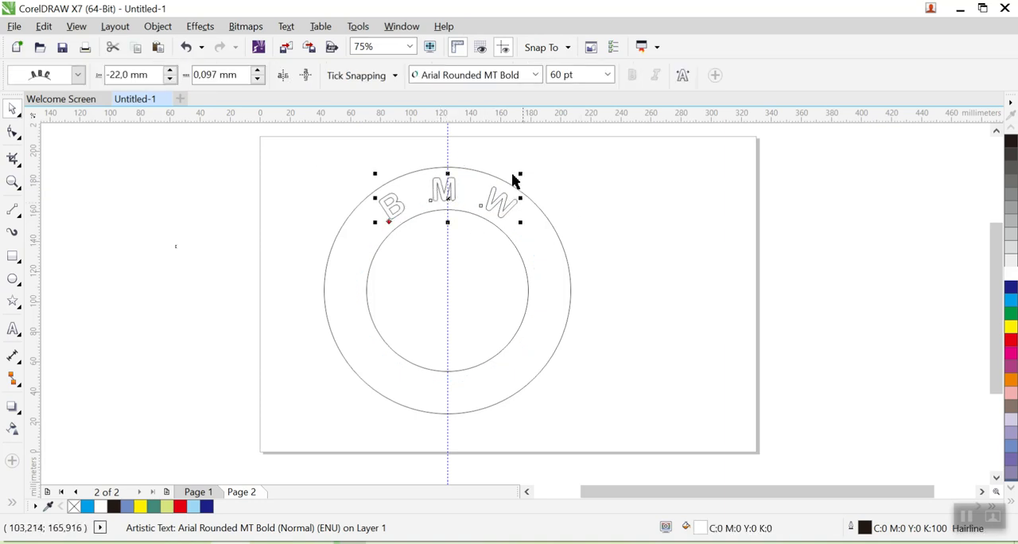
- Set the curved B M W text's size to 70 pt
drag(561, 74, 547, 75)
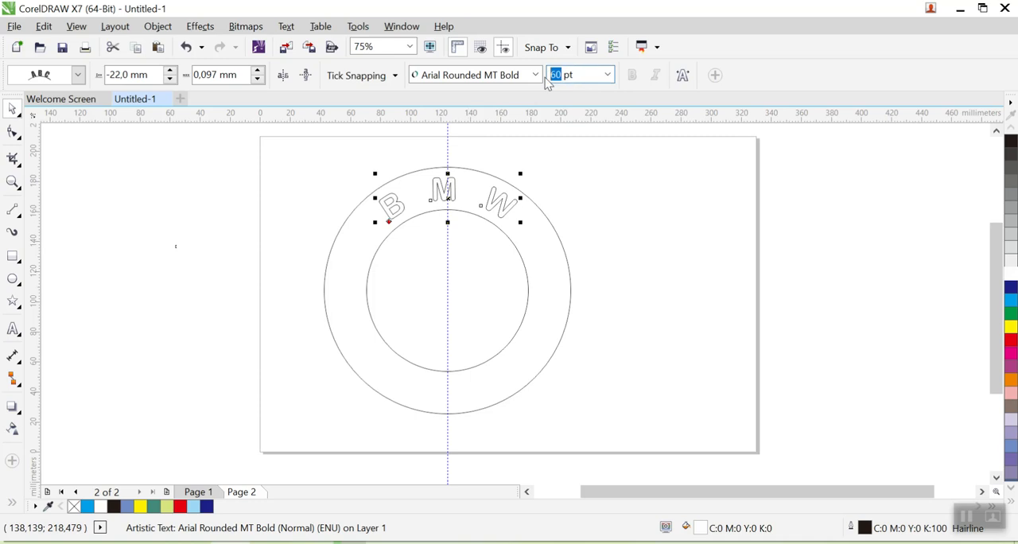
text(70)
key(Return)
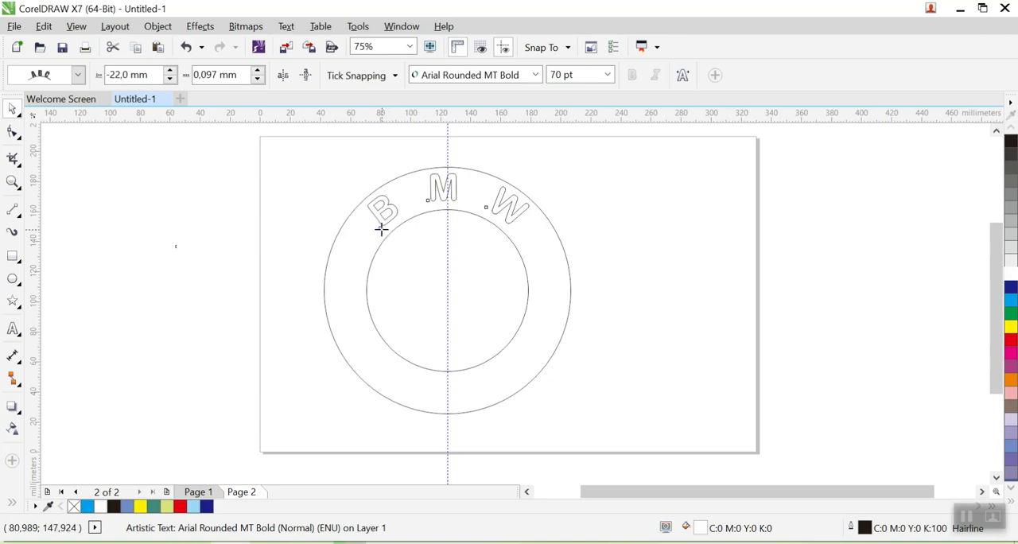
- Shift the curved B M W text along its path to centre the M on the guideline, at a 22 mm inward distance and about 2.25 mm offset
drag(381, 229, 405, 216)
scroll(405, 223, up, 2)
scroll(406, 223, up, 2)
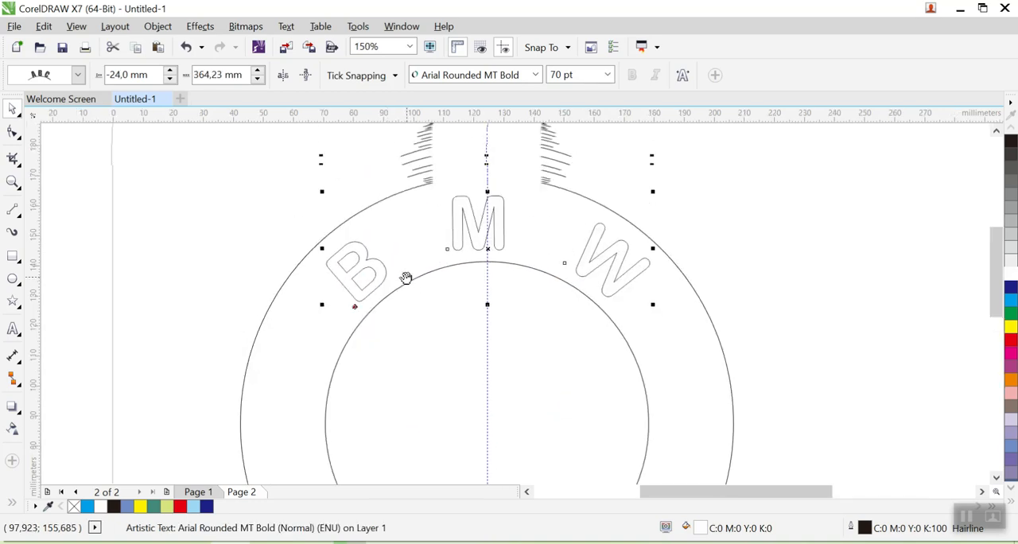
drag(355, 308, 359, 302)
click(595, 248)
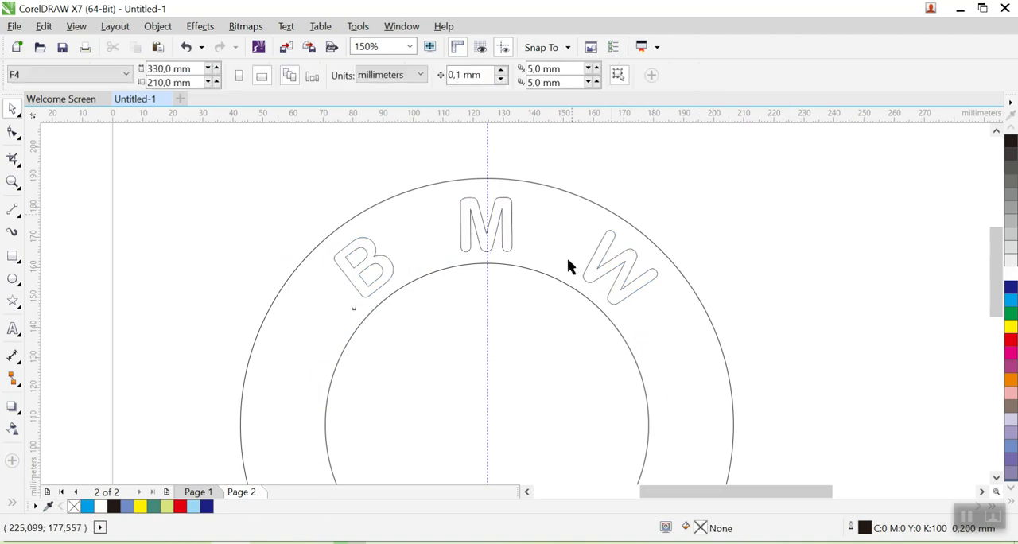
click(358, 310)
mouse_move(357, 303)
mouse_down()
mouse_move(348, 207)
mouse_move(391, 394)
mouse_move(359, 297)
mouse_up()
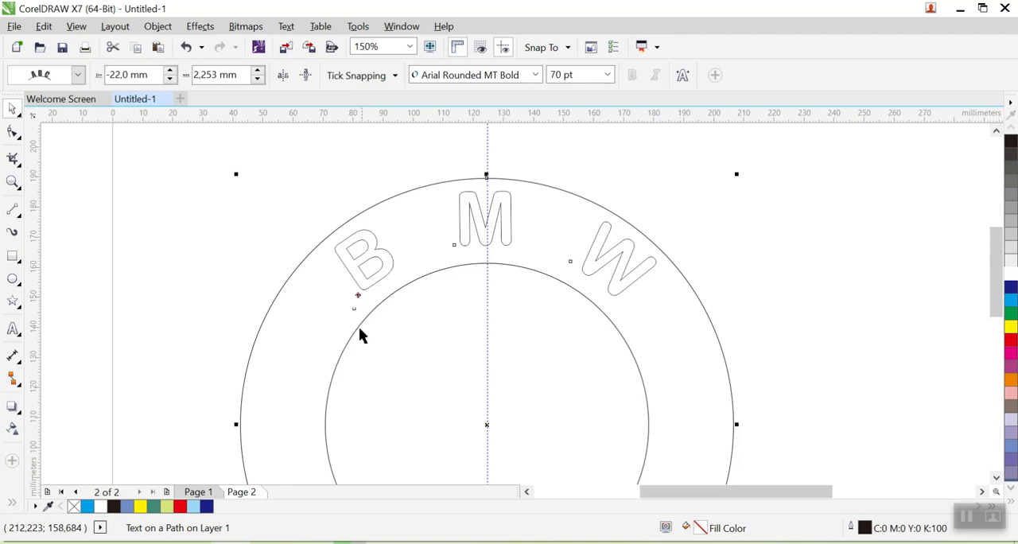
click(355, 296)
click(355, 296)
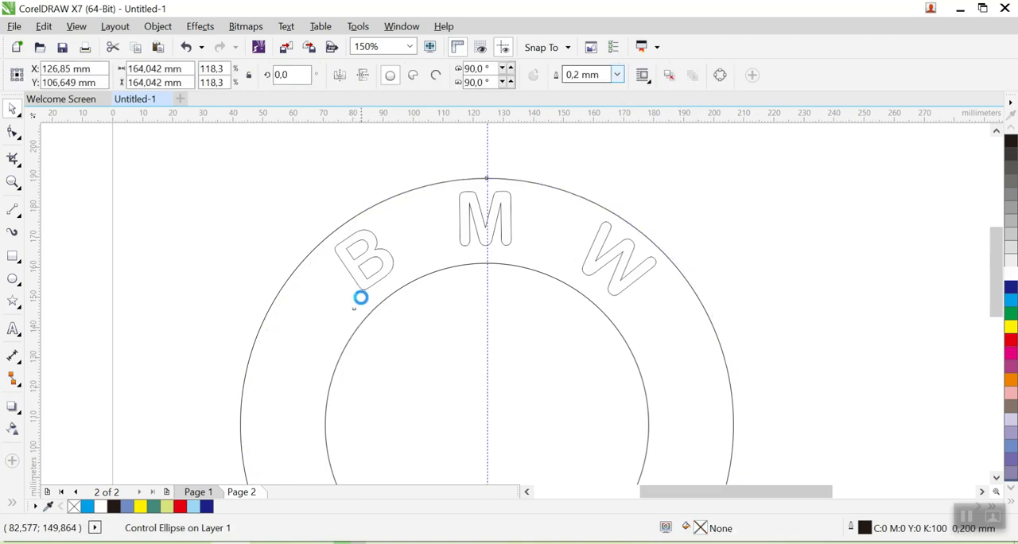
click(814, 291)
- Fill the inner circle with white
scroll(814, 291, down, 2)
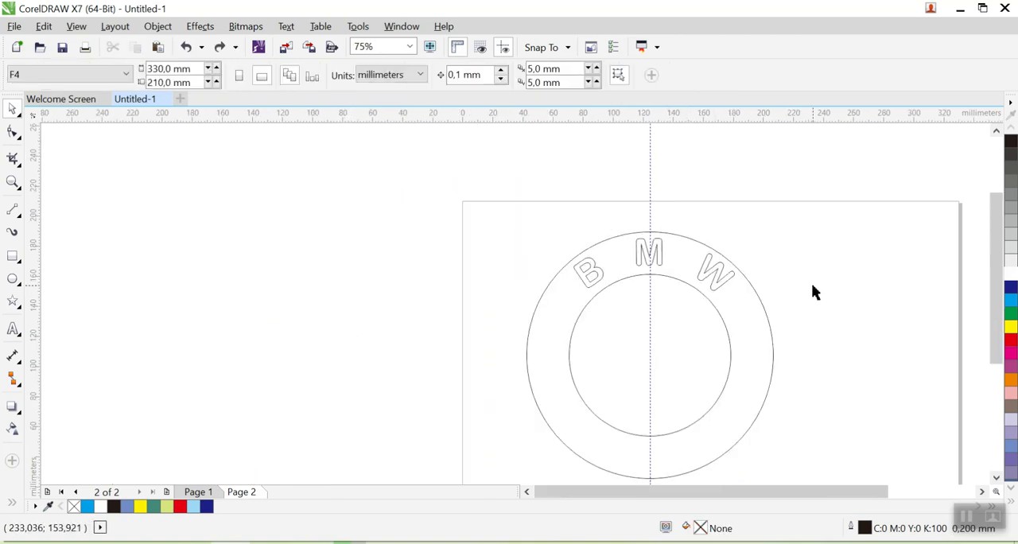
drag(825, 332, 573, 297)
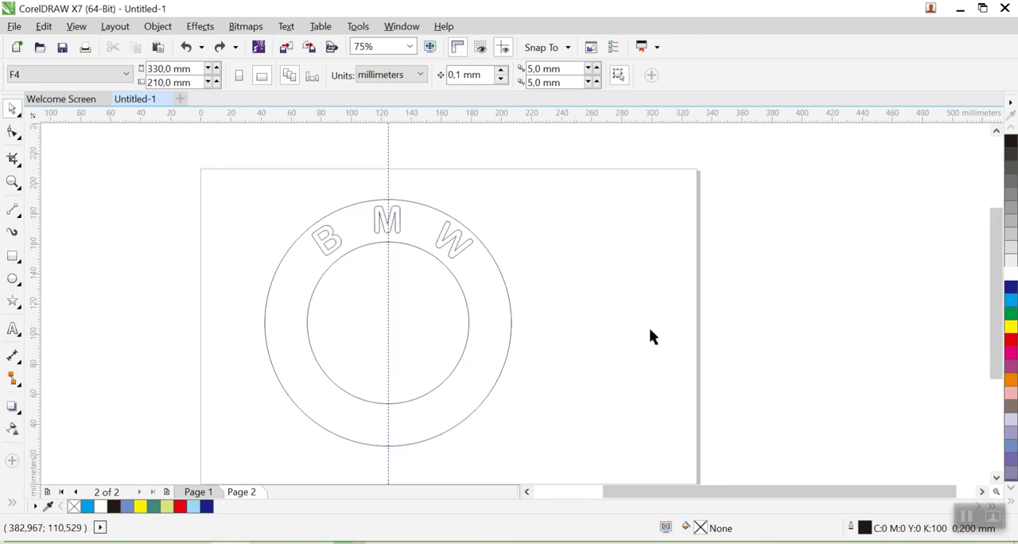
click(436, 329)
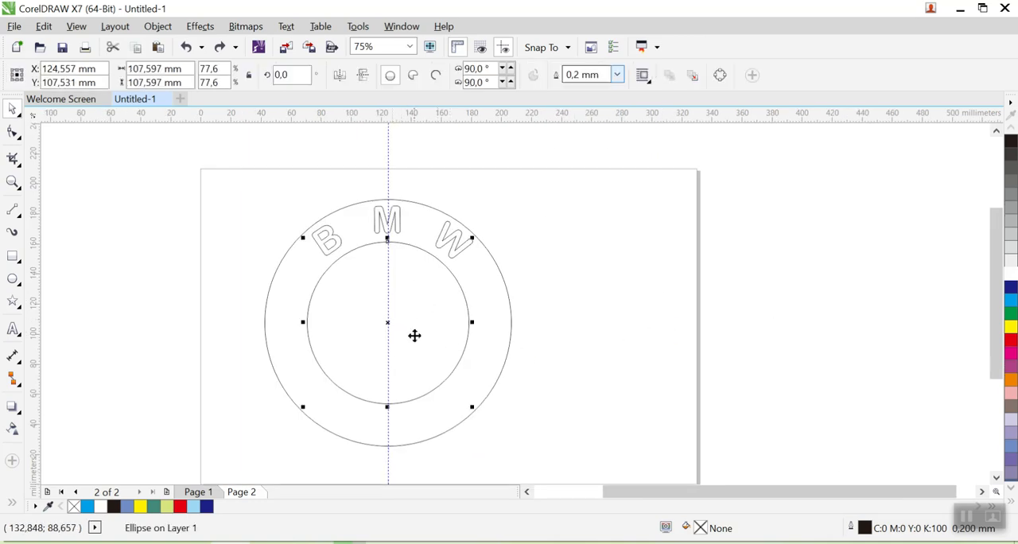
click(1010, 276)
click(758, 285)
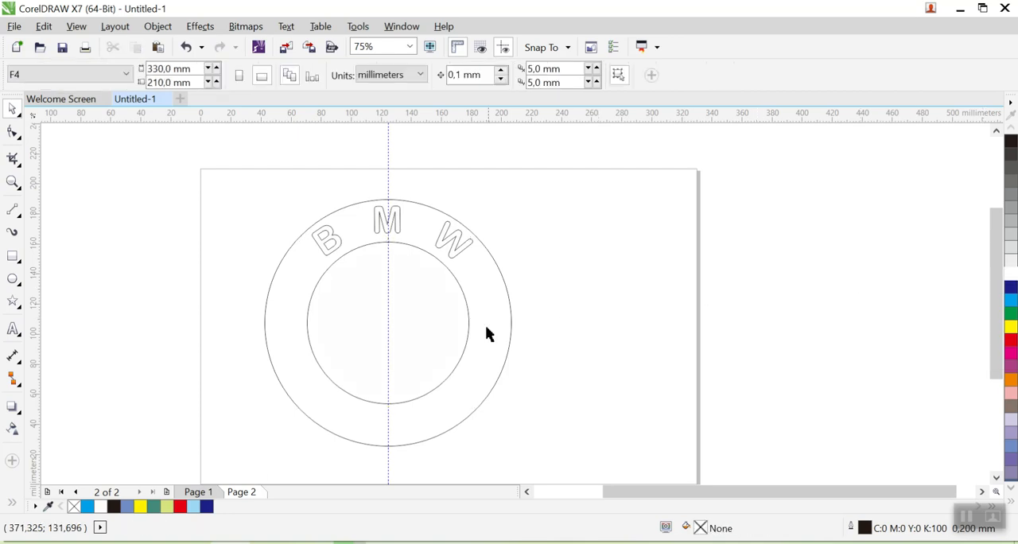
- Fill the outer circle together with its curved B M W text with black
click(489, 335)
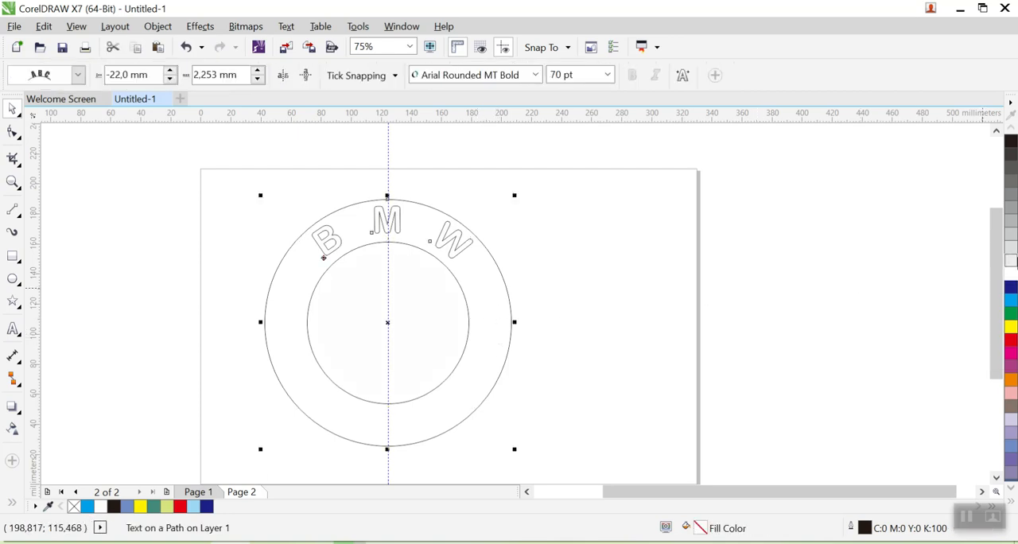
click(1011, 143)
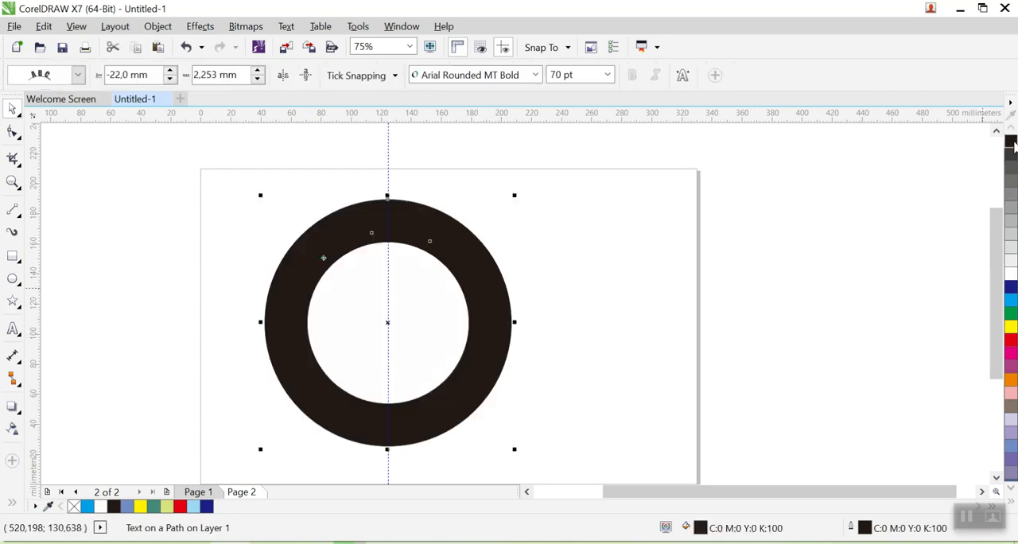
click(892, 281)
- Try to fill the B M W letters white with the text-on-path object selected, and restore the object's black fill
click(403, 219)
click(666, 266)
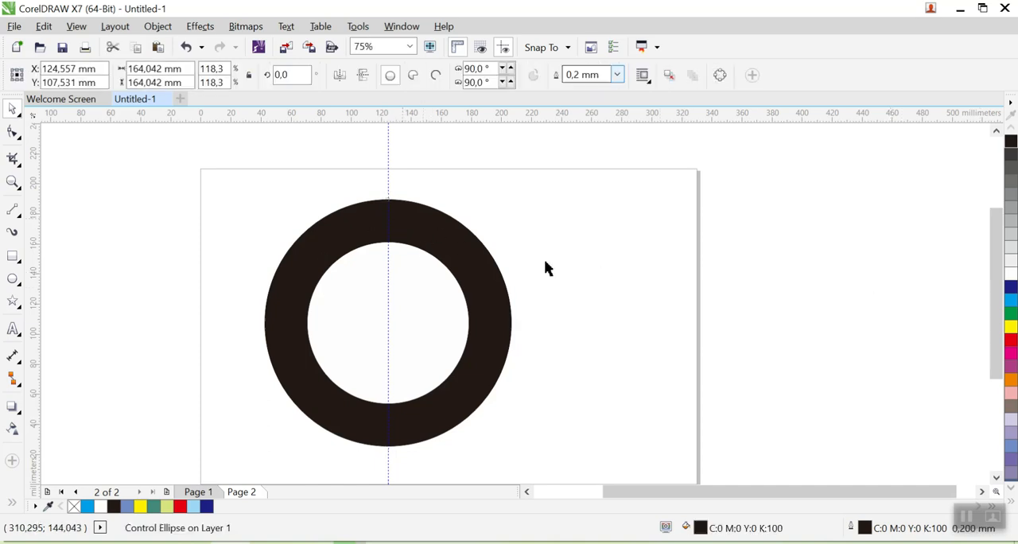
click(406, 220)
click(407, 223)
click(427, 230)
click(371, 232)
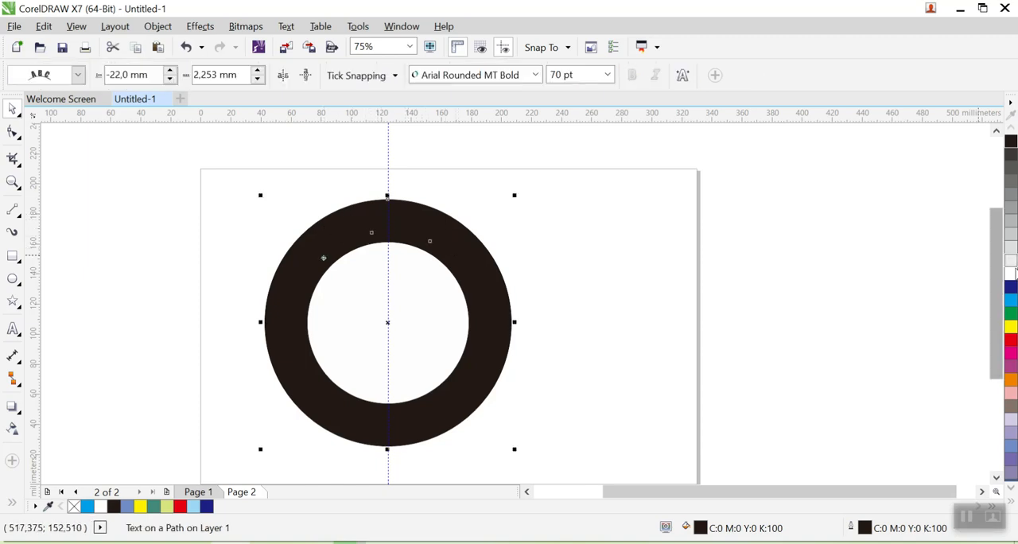
click(1007, 274)
click(660, 242)
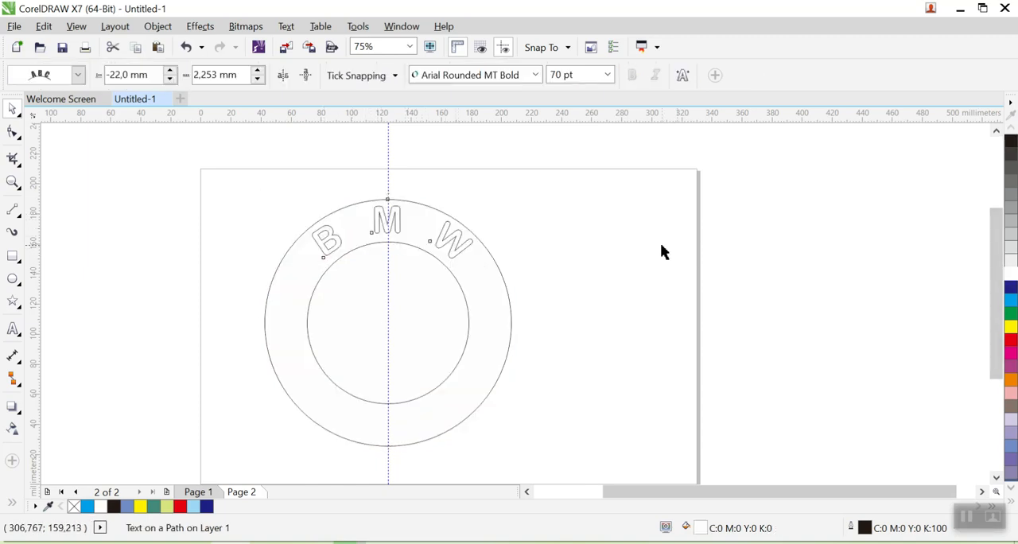
click(496, 313)
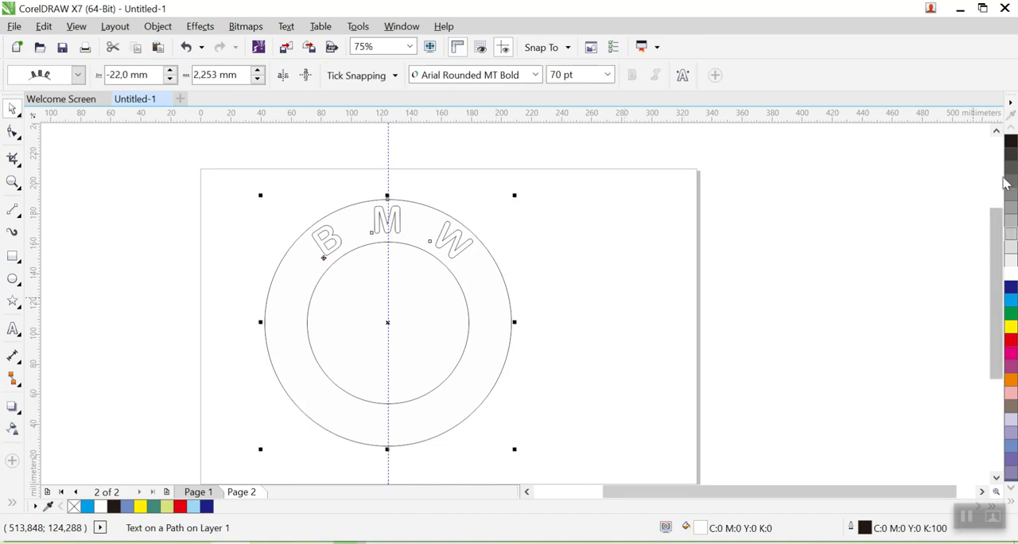
click(1011, 142)
- Select only the B M W characters with the Text tool and give them a white fill and white outline
click(13, 329)
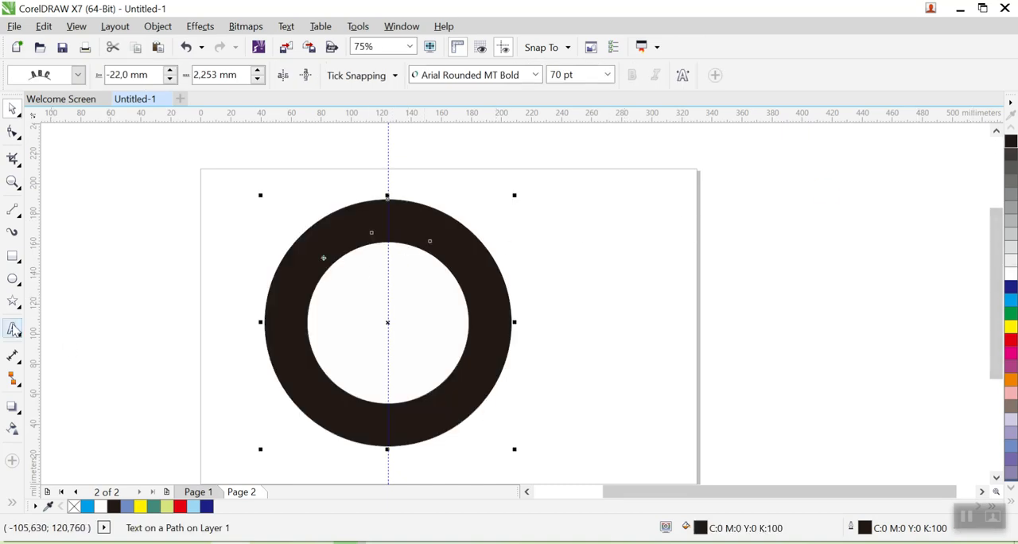
click(357, 229)
click(350, 227)
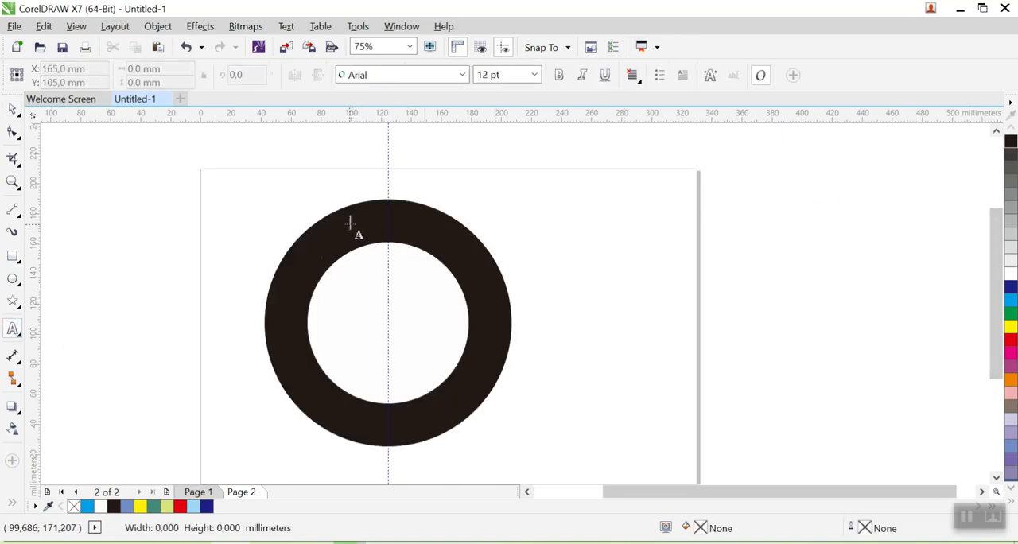
double_click(321, 248)
click(321, 248)
drag(322, 247, 477, 263)
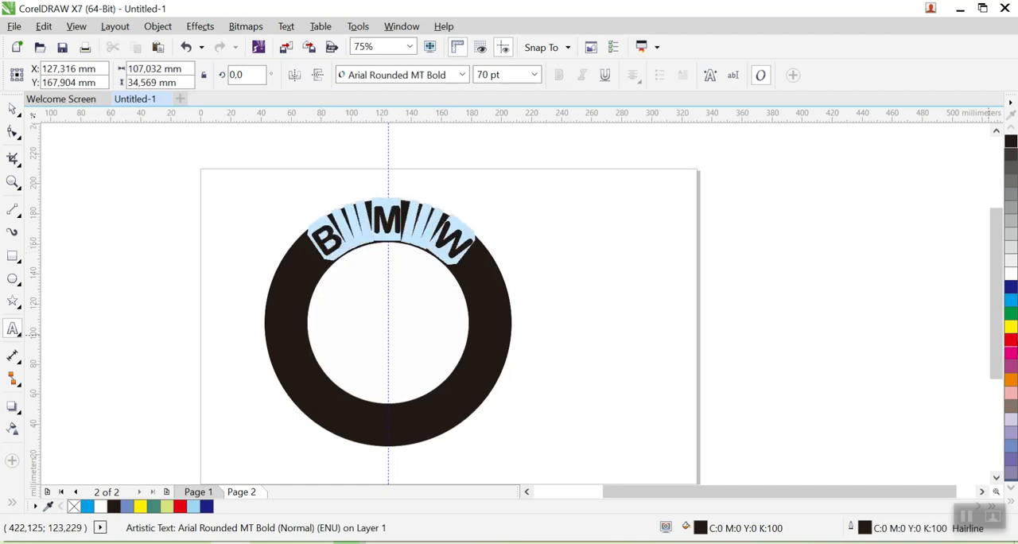
click(1011, 274)
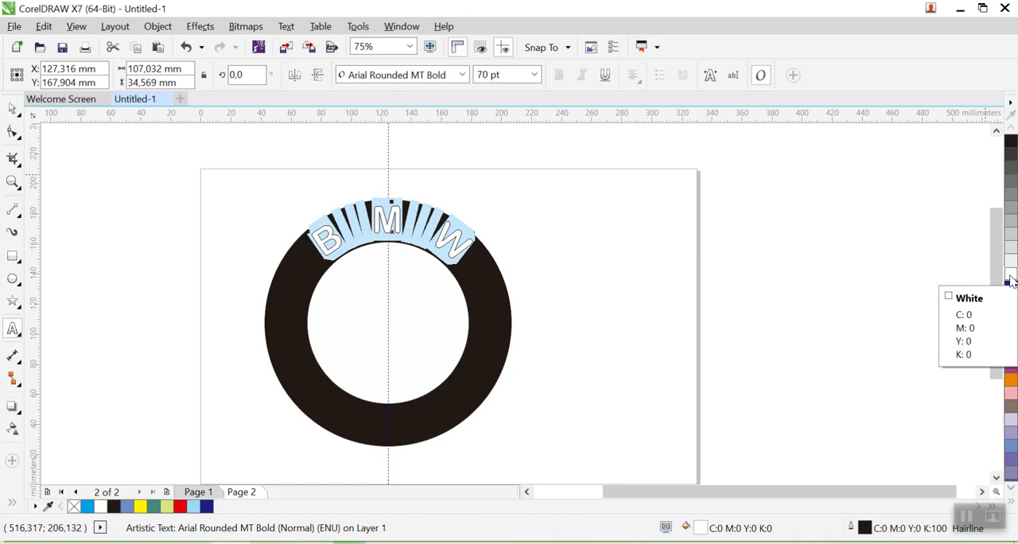
click(85, 141)
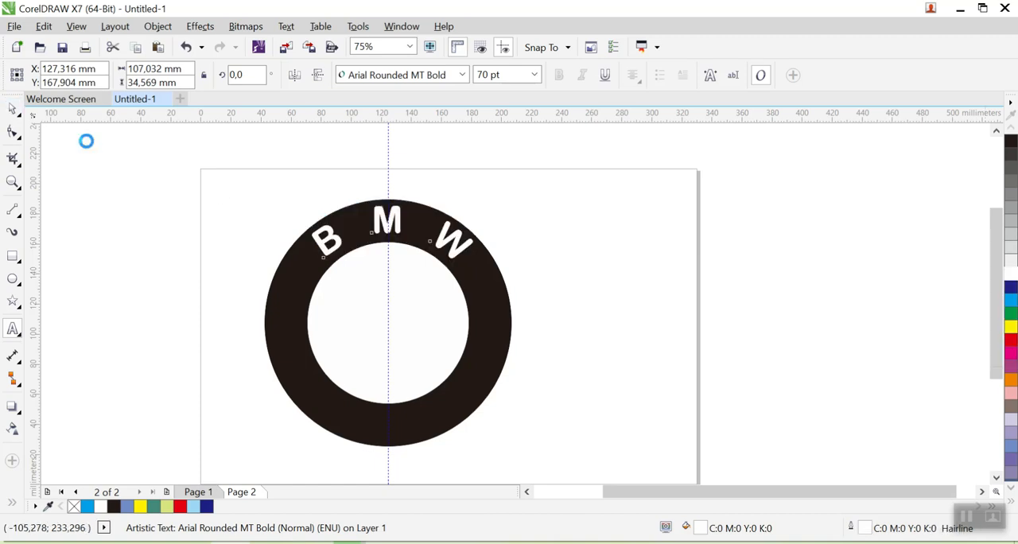
click(867, 291)
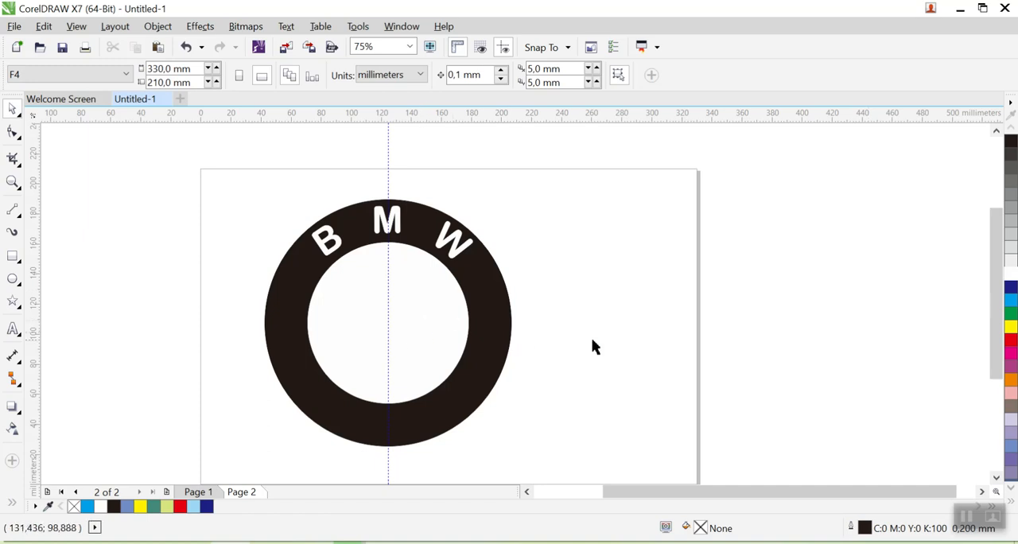
- Check the reference logo on Page 1, and on Page 2 draw a near-vertical 2-Point Line about 129 mm long across the inner circle
click(198, 492)
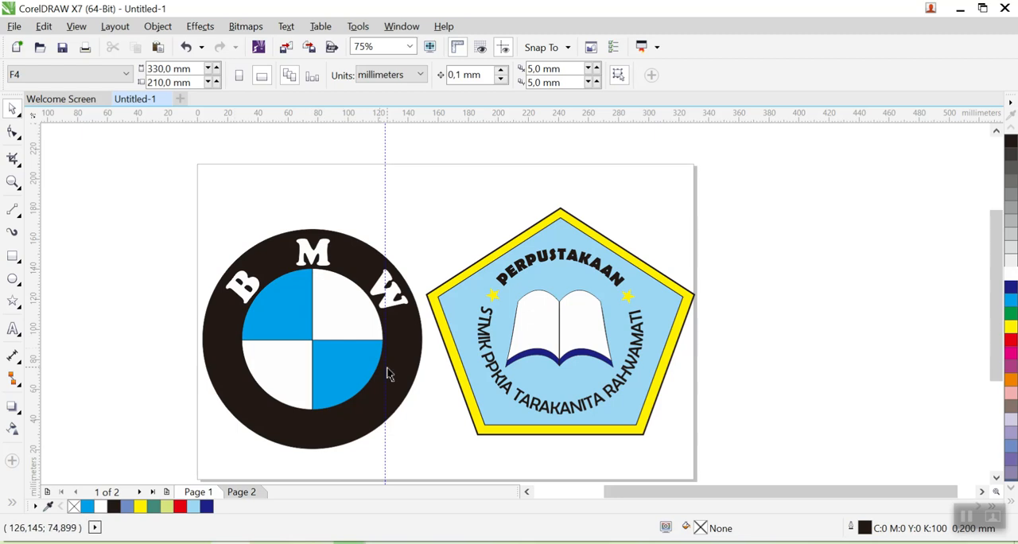
click(238, 492)
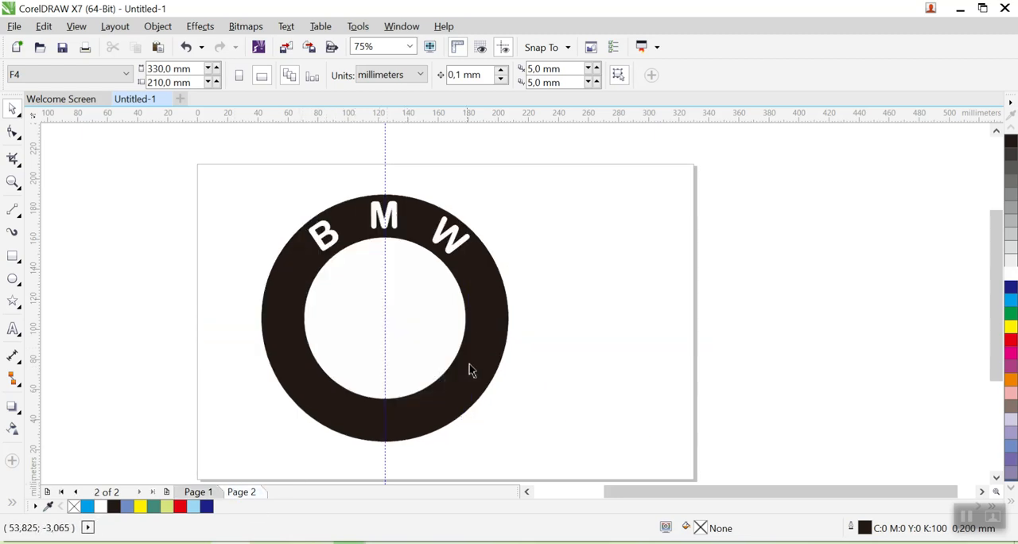
click(412, 326)
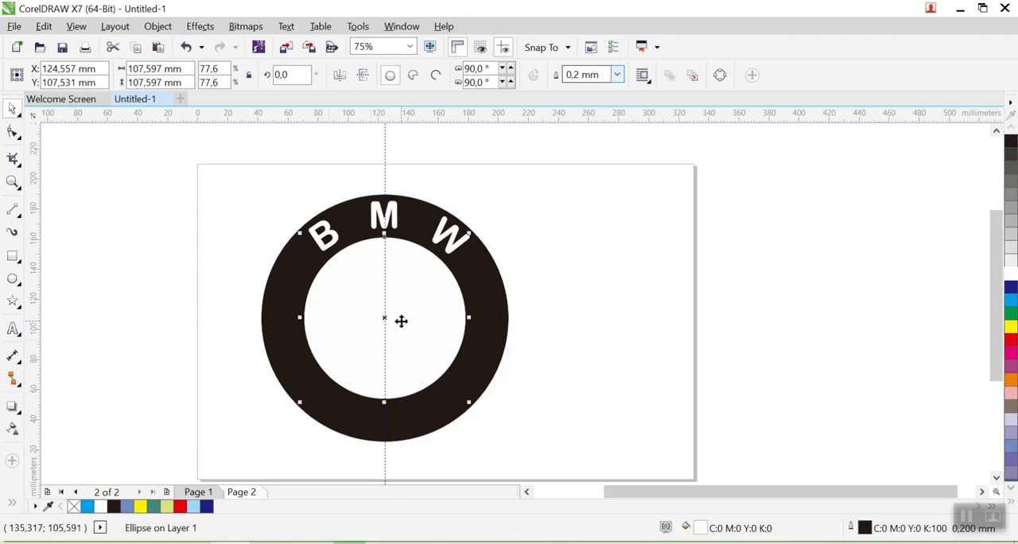
click(16, 218)
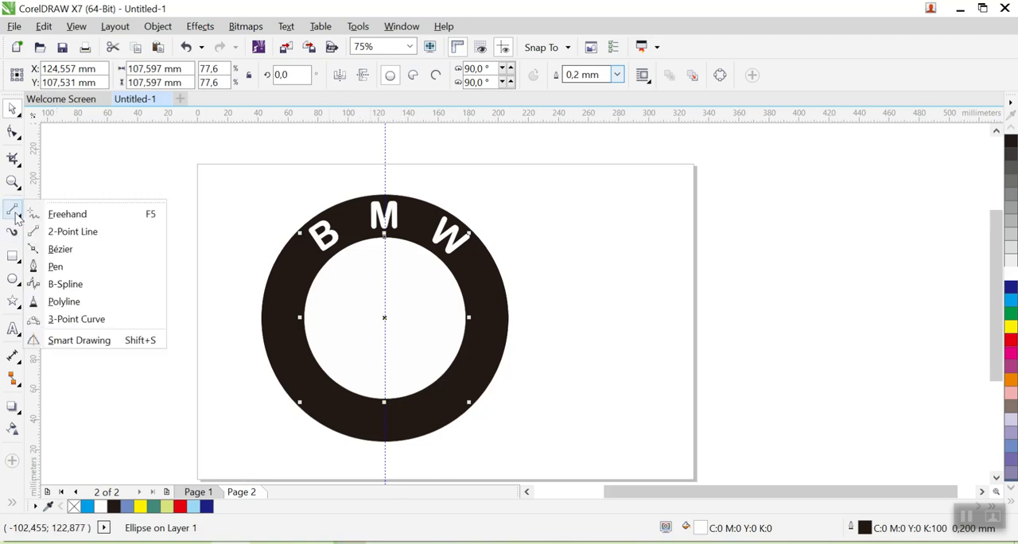
click(103, 232)
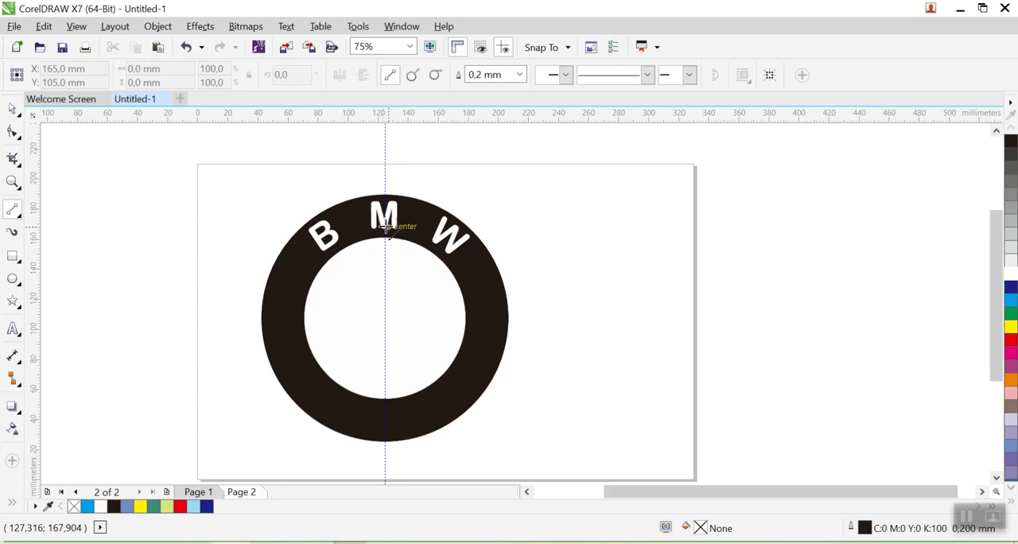
drag(386, 228, 388, 422)
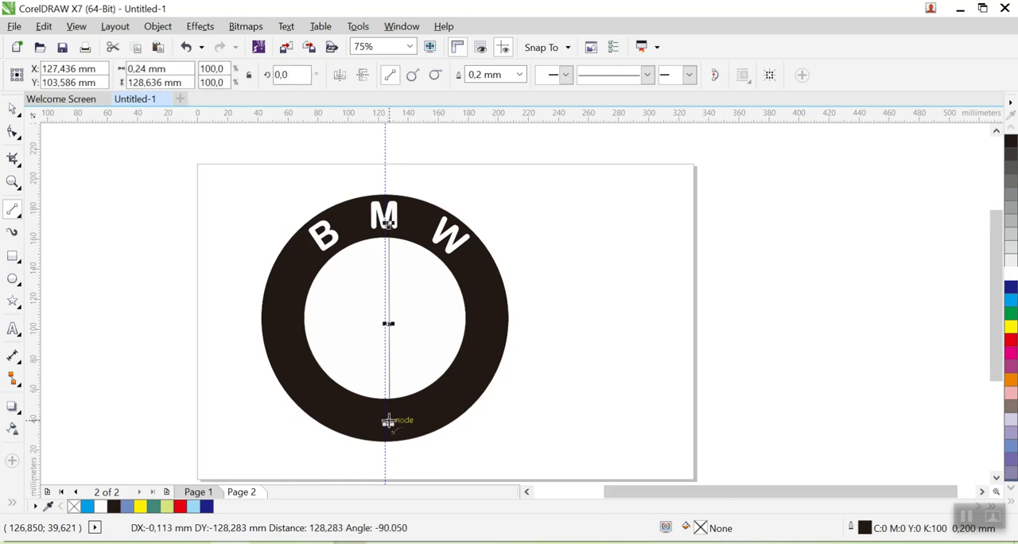
click(14, 110)
- Set the vertical line's outline width to 0.5 mm and move it onto the vertical guideline
scroll(474, 251, up, 1)
drag(475, 251, 551, 171)
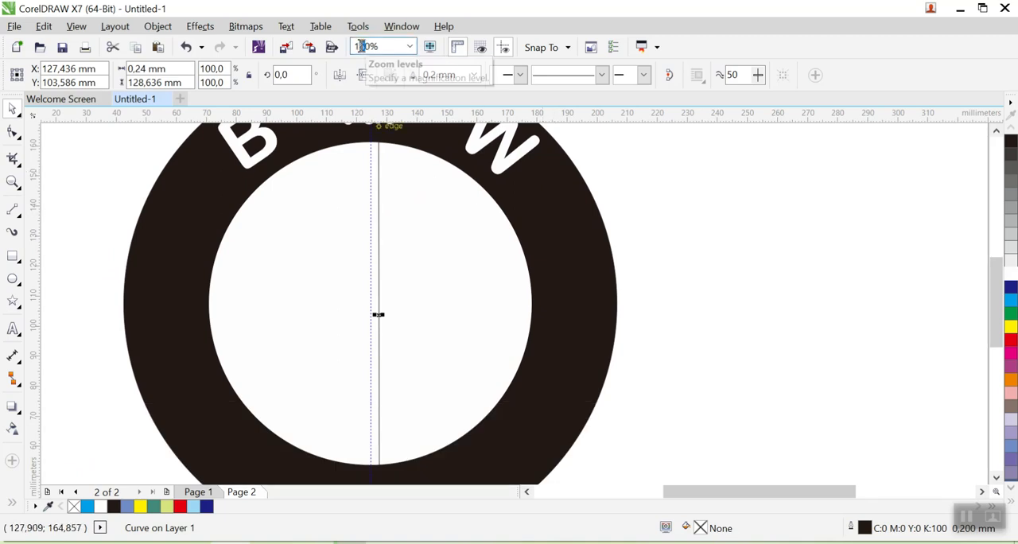
text(3)
key(Return)
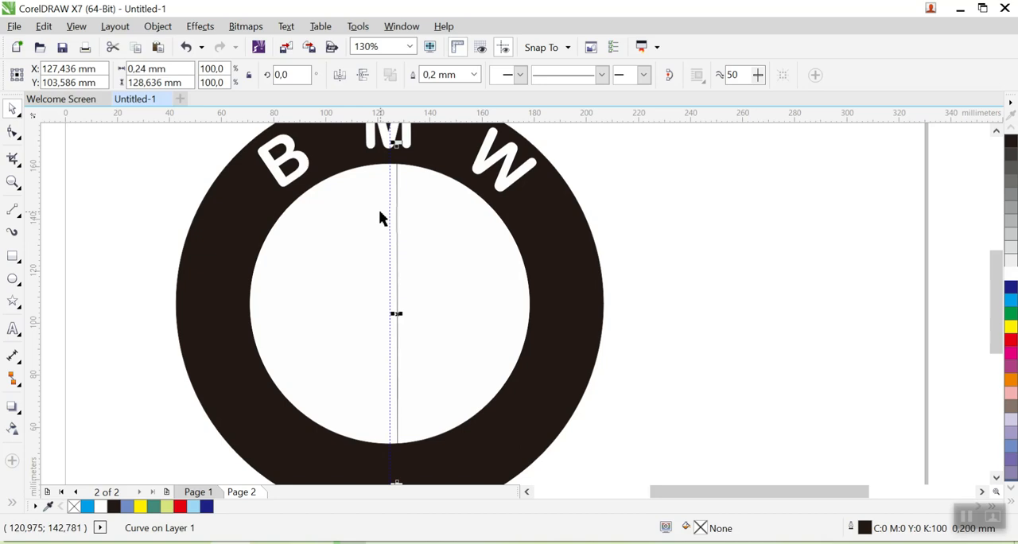
click(396, 301)
click(397, 299)
click(474, 74)
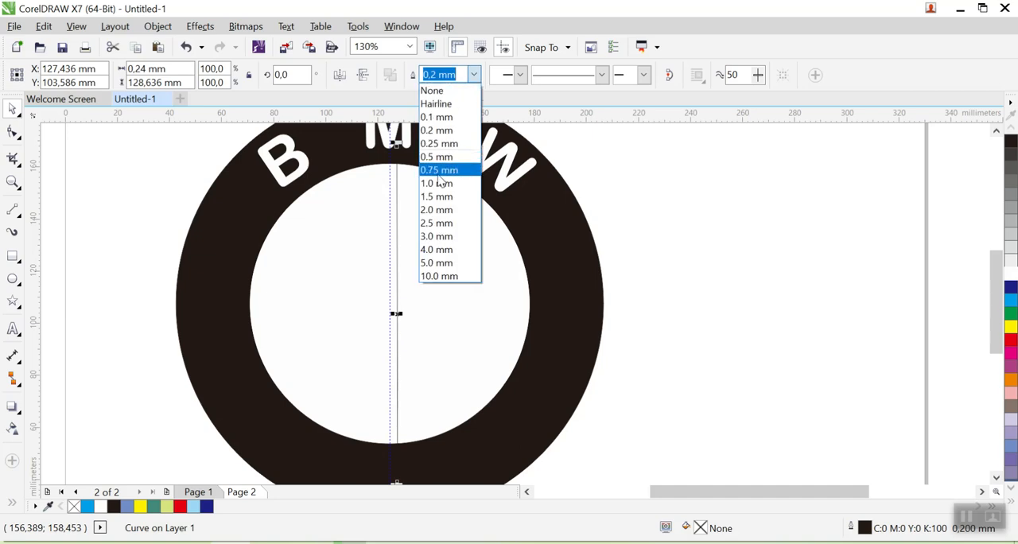
click(442, 158)
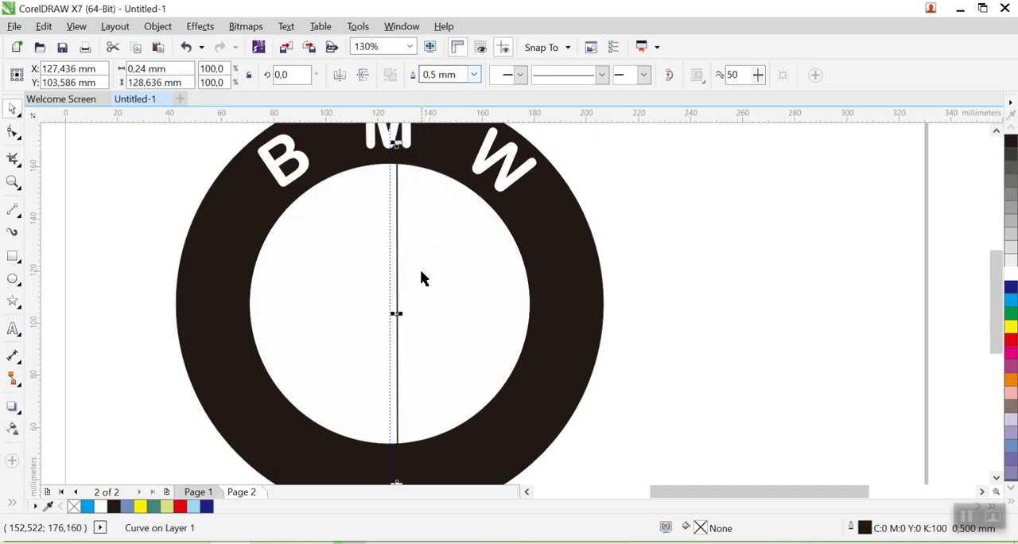
drag(397, 250, 390, 250)
click(397, 294)
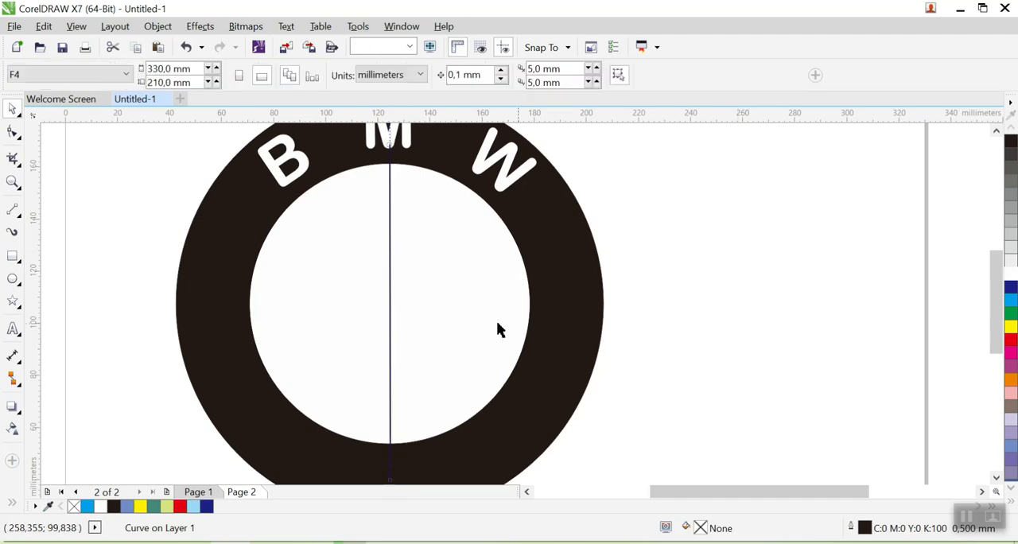
- Duplicate the centred vertical line in place and rotate one copy to 90° to form a cross
click(391, 287)
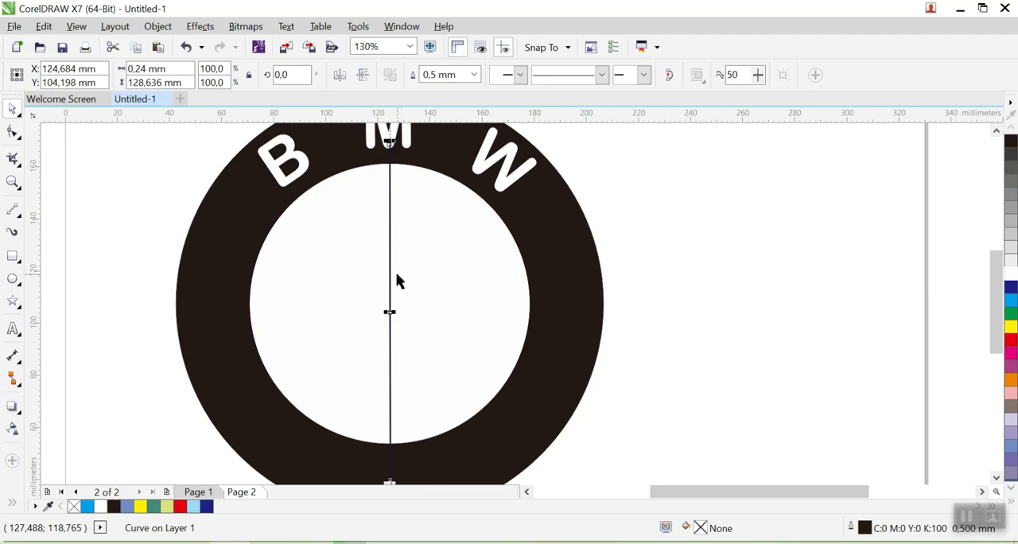
drag(299, 75, 260, 82)
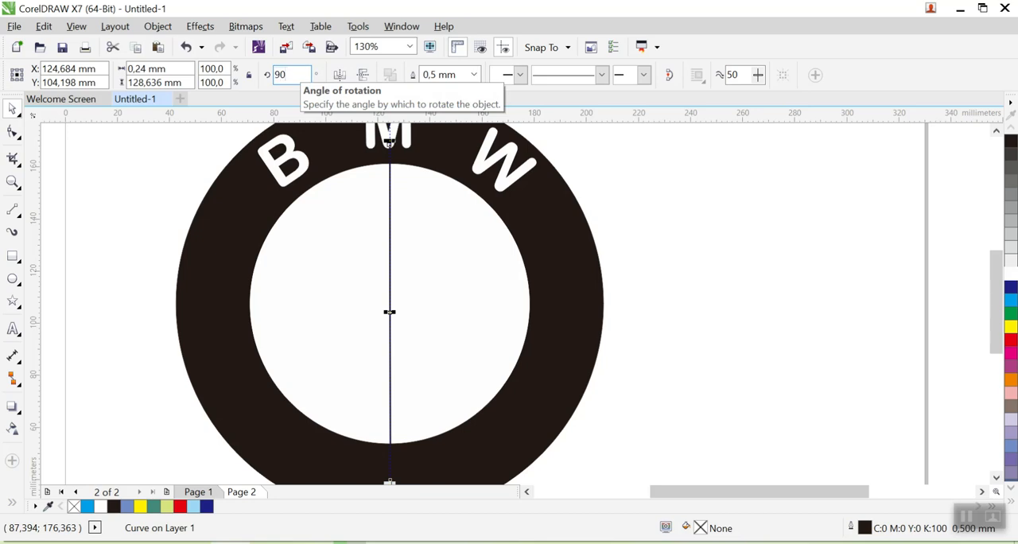
text(90)
key(Return)
click(459, 284)
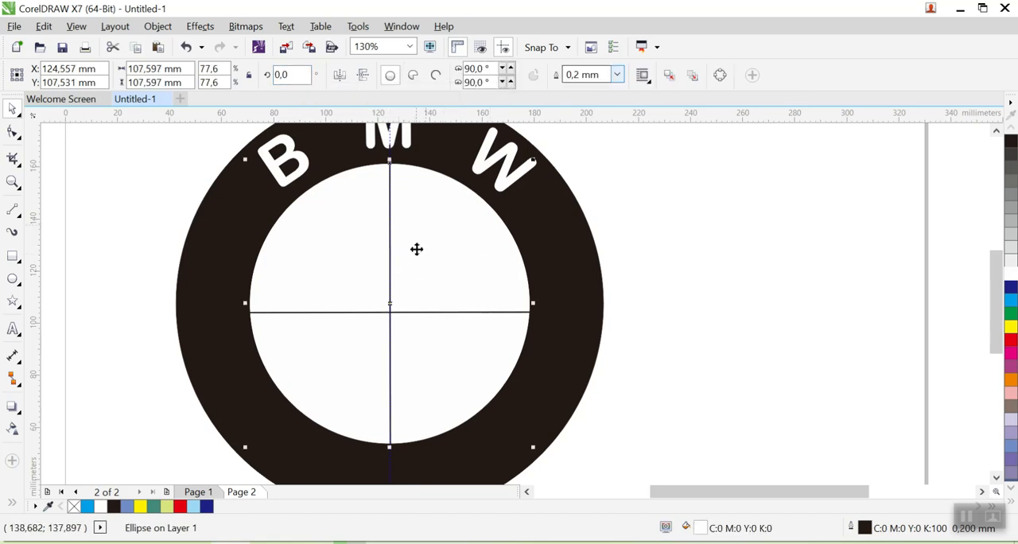
- Move the horizontal line up to the inner circle's centre and check the crossing up close
click(420, 312)
drag(422, 311, 423, 303)
click(422, 262)
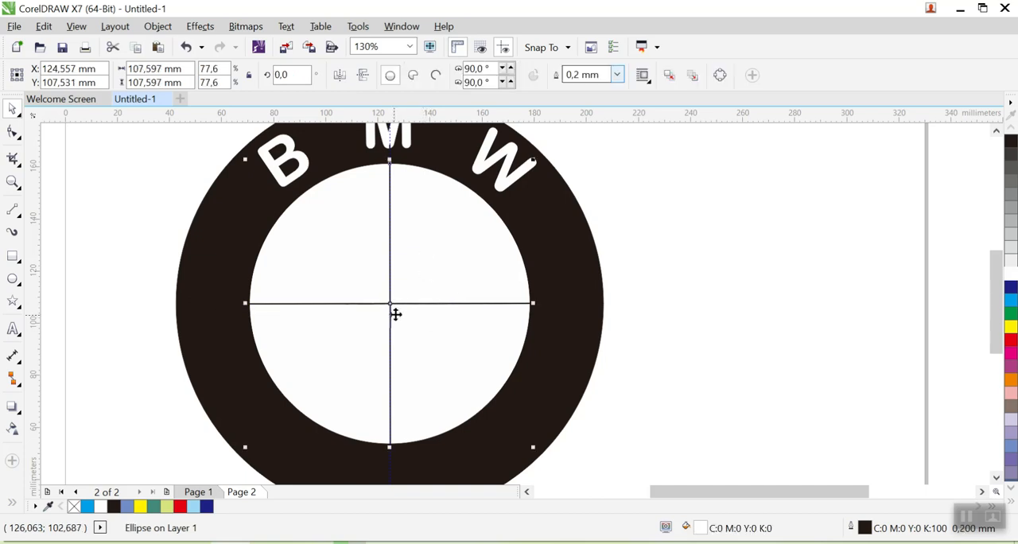
scroll(392, 307, up, 3)
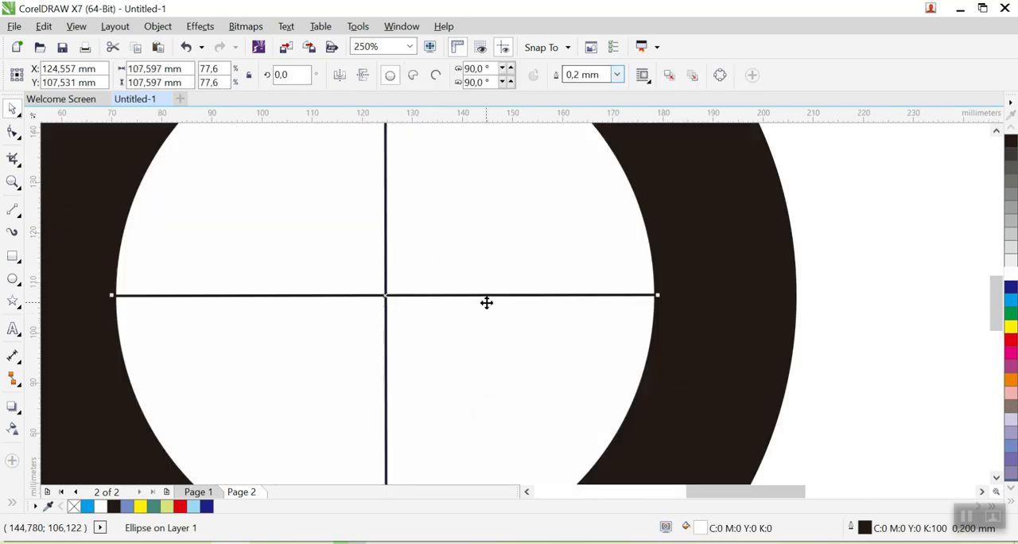
scroll(486, 302, down, 3)
click(811, 299)
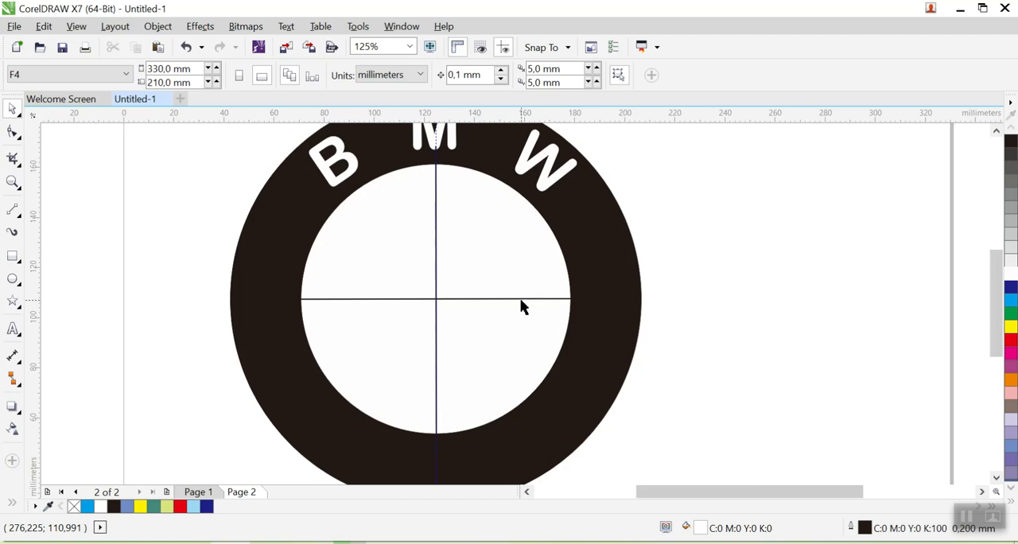
click(521, 300)
click(783, 318)
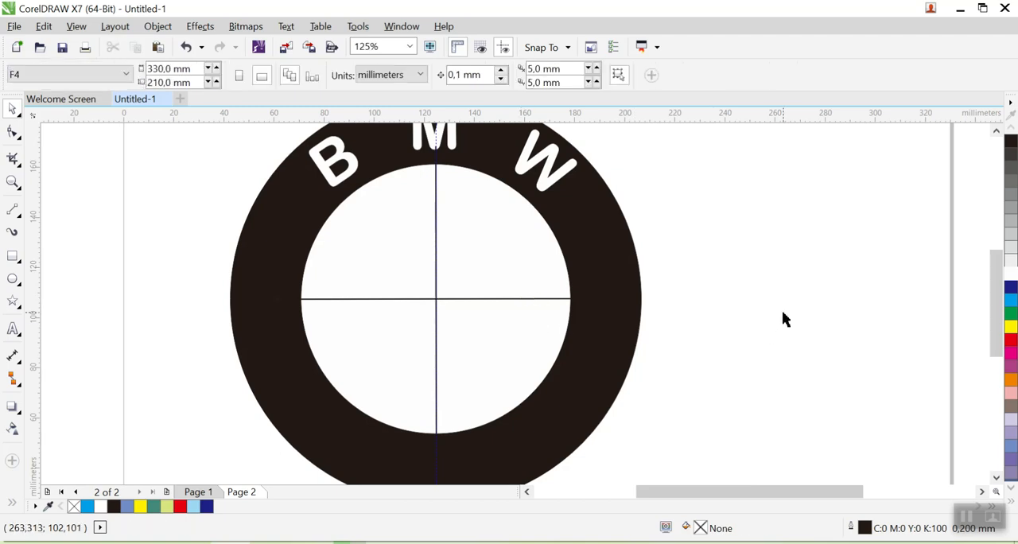
- Trim the inner circle with the vertical line and move that line clear of the logo, into the empty page area beside the ring
click(434, 203)
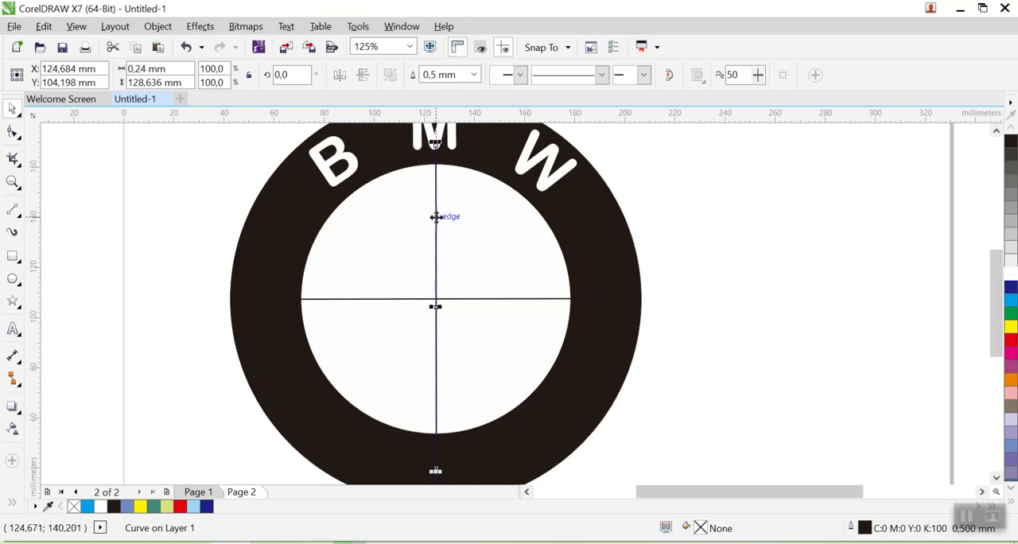
shift+click(365, 238)
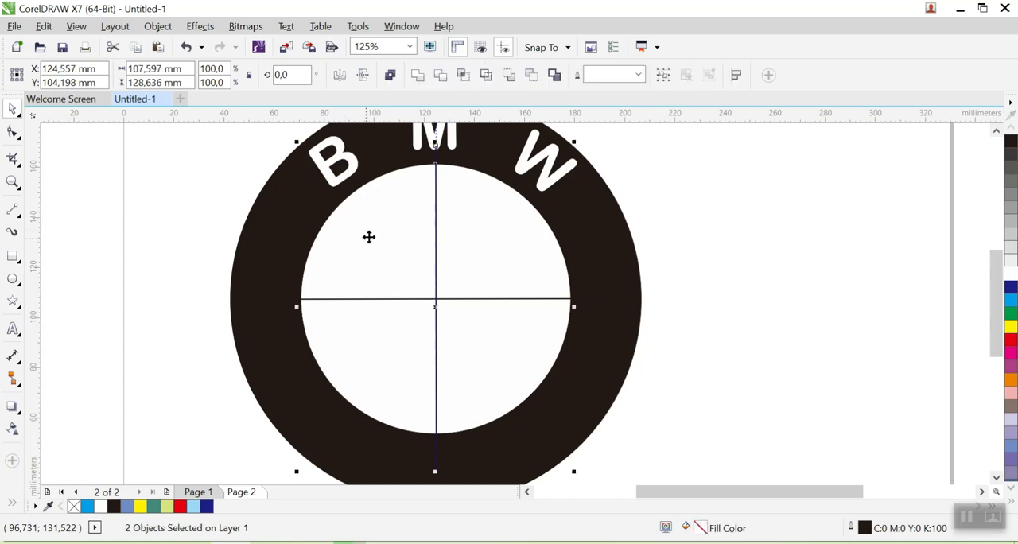
click(442, 80)
click(765, 255)
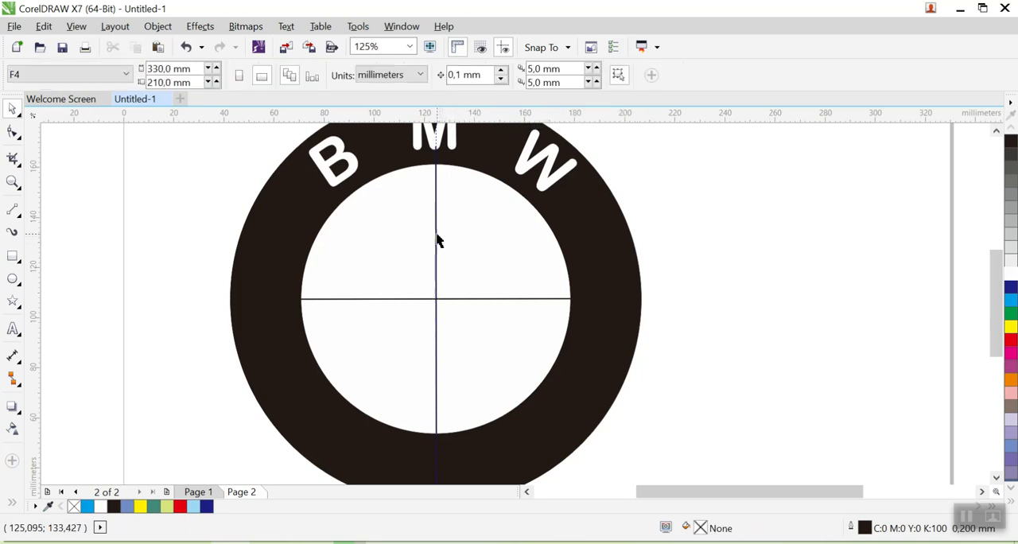
drag(437, 237, 800, 233)
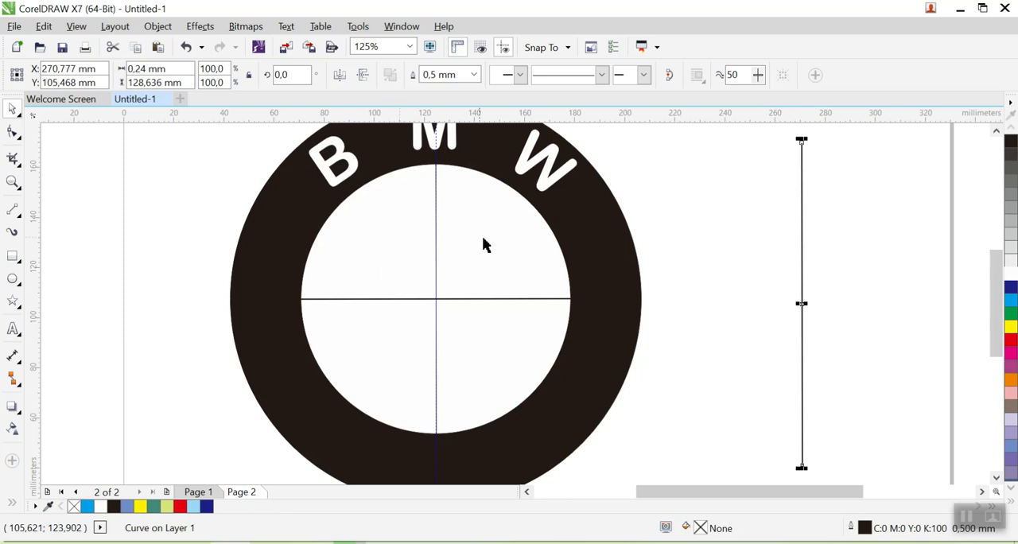
- Try to trim the inner circle with the horizontal line and move that line beside the ring, and undo the line trims and moves
click(378, 299)
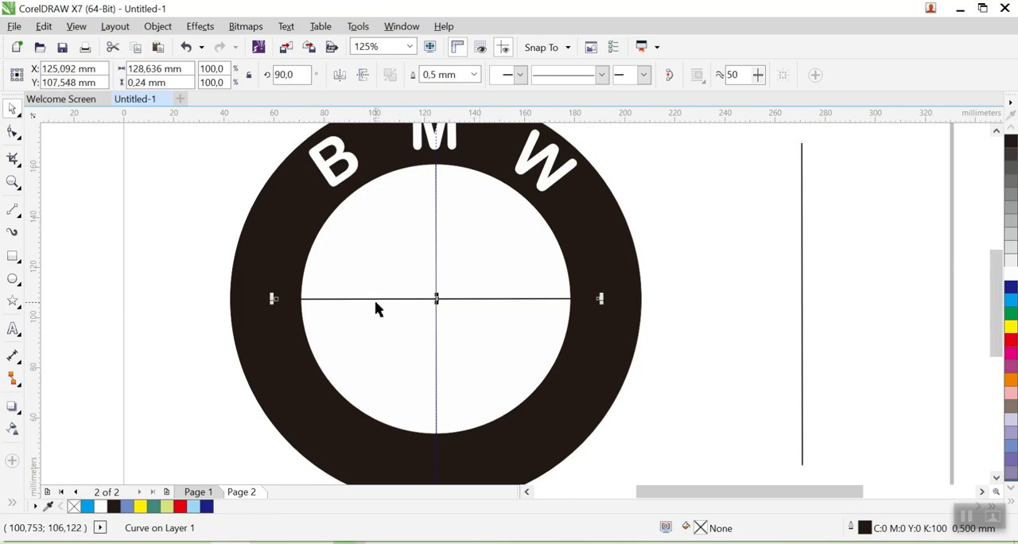
shift+click(340, 237)
click(441, 76)
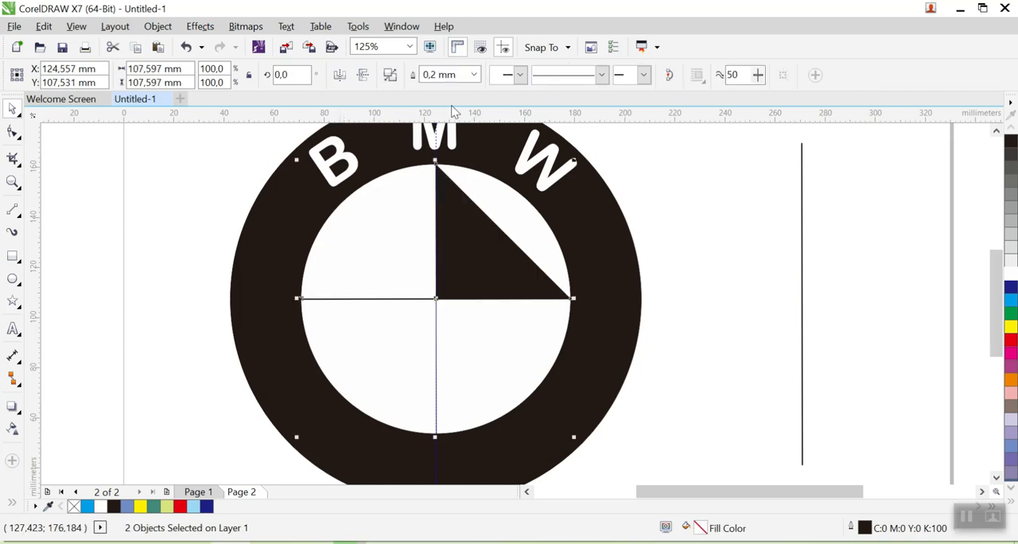
click(732, 284)
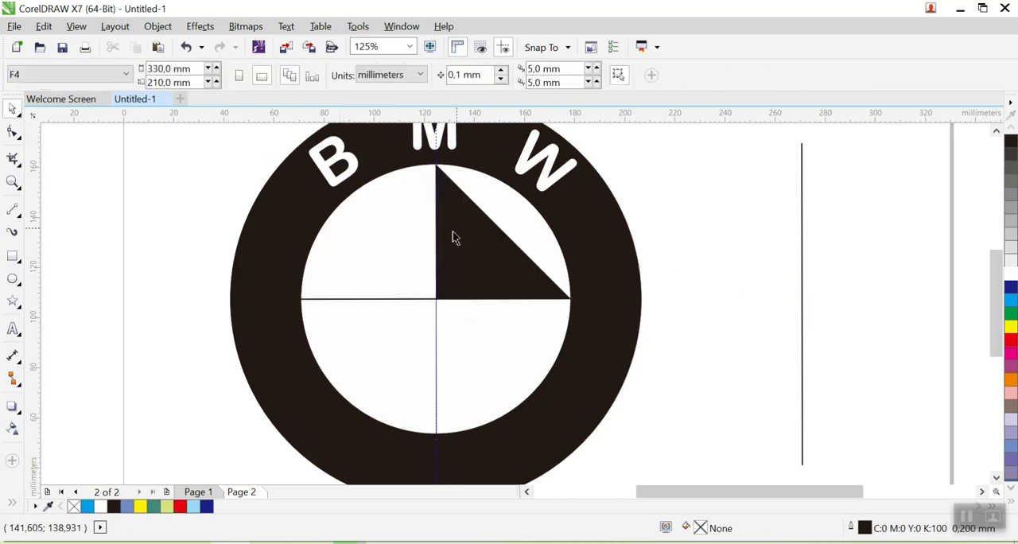
click(382, 300)
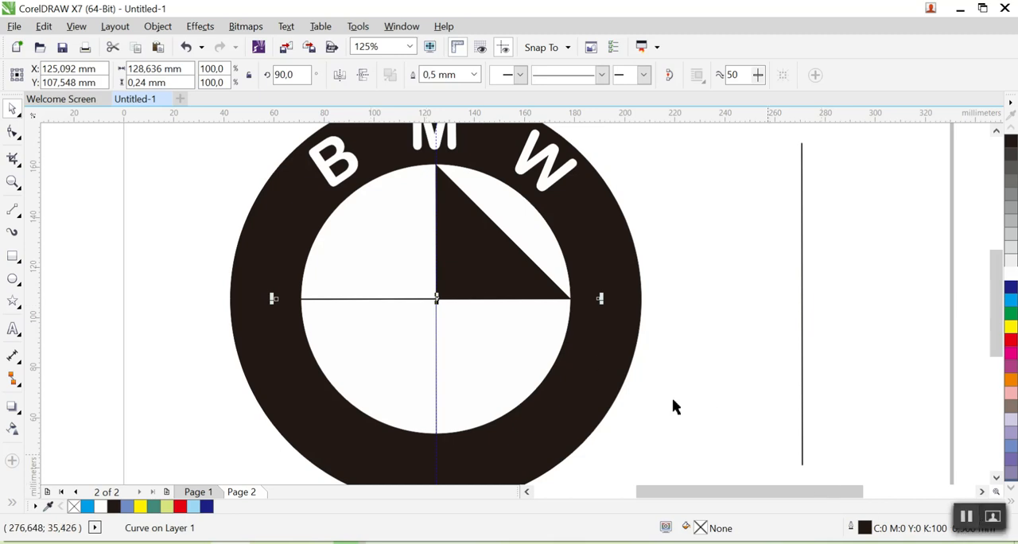
drag(396, 300, 777, 338)
click(482, 200)
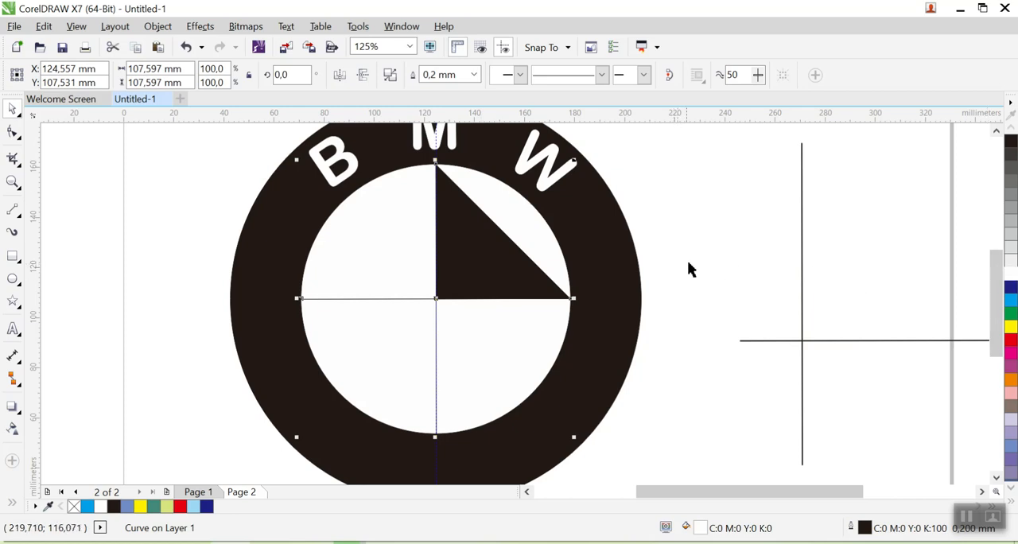
click(729, 277)
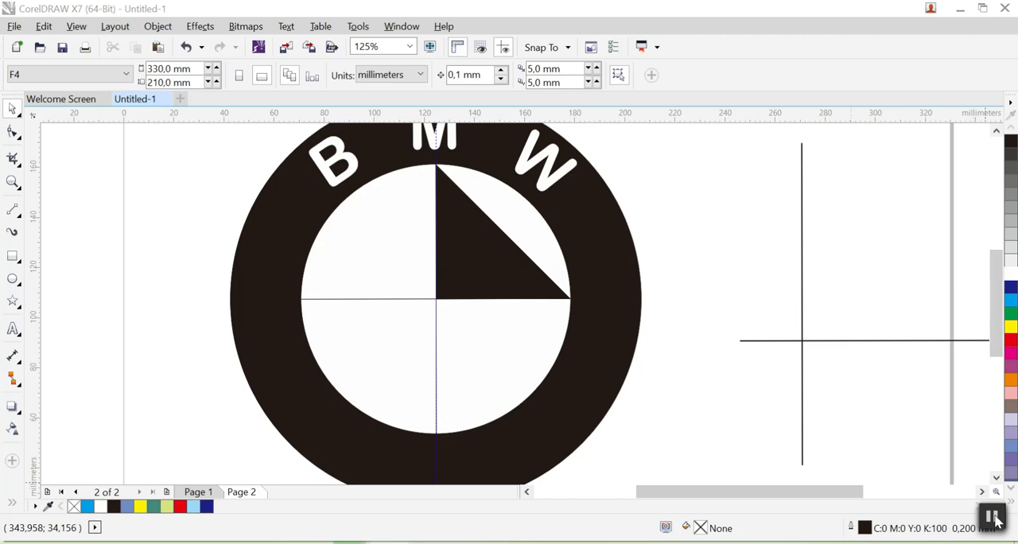
key(ctrl+z)
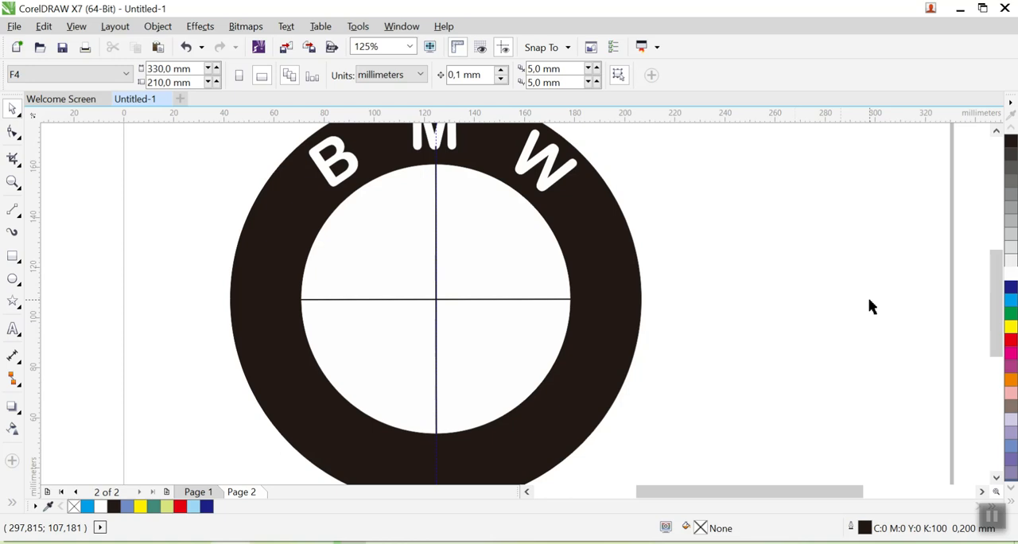
- Trim the inner circle with the horizontal line and move that line clear of the logo, into the empty area beside the ring
click(507, 253)
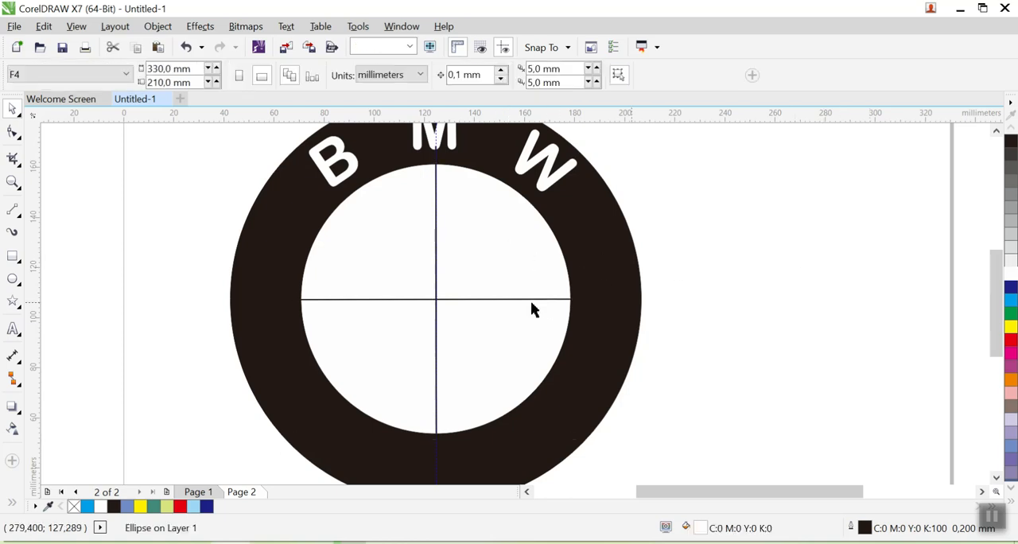
click(478, 299)
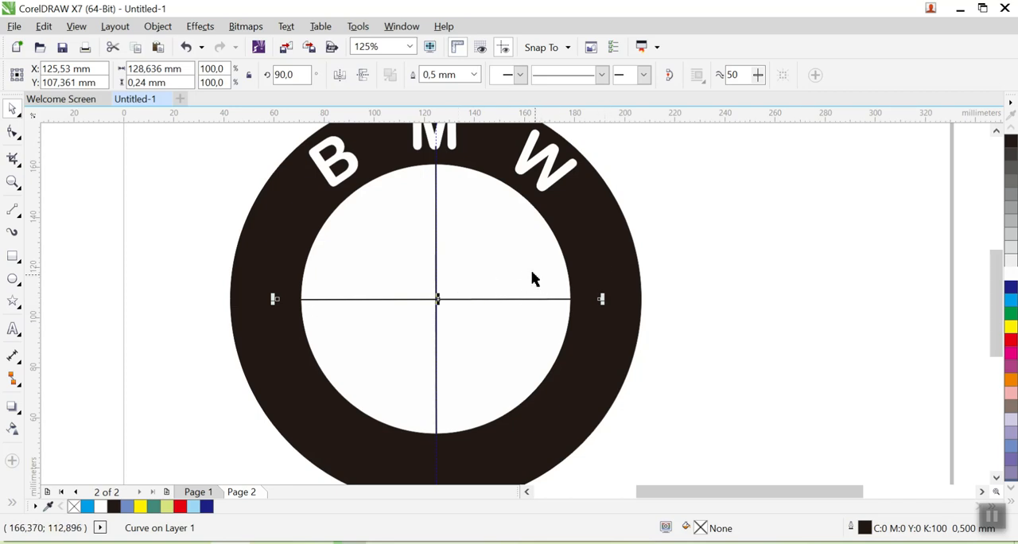
shift+click(491, 222)
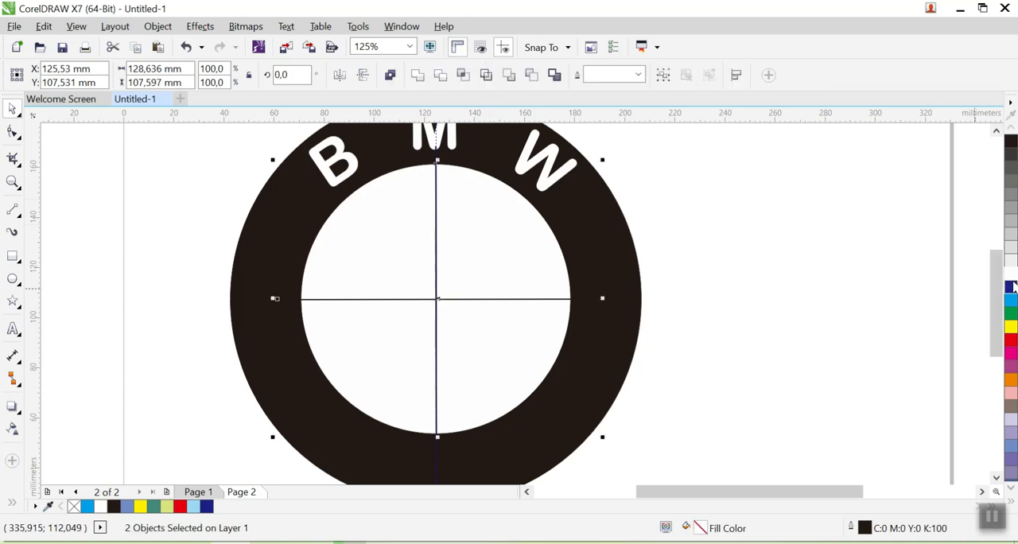
click(439, 77)
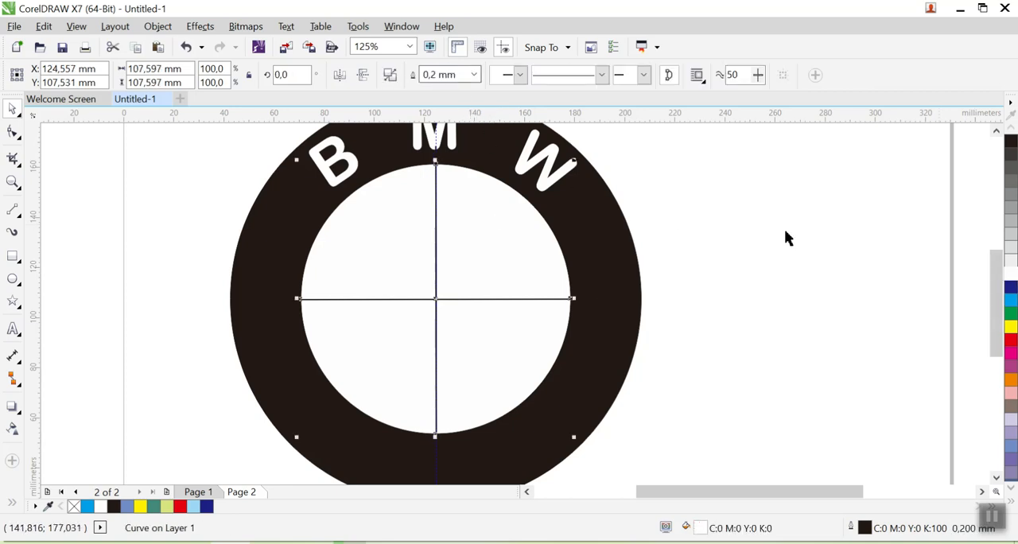
click(785, 229)
drag(491, 301, 920, 243)
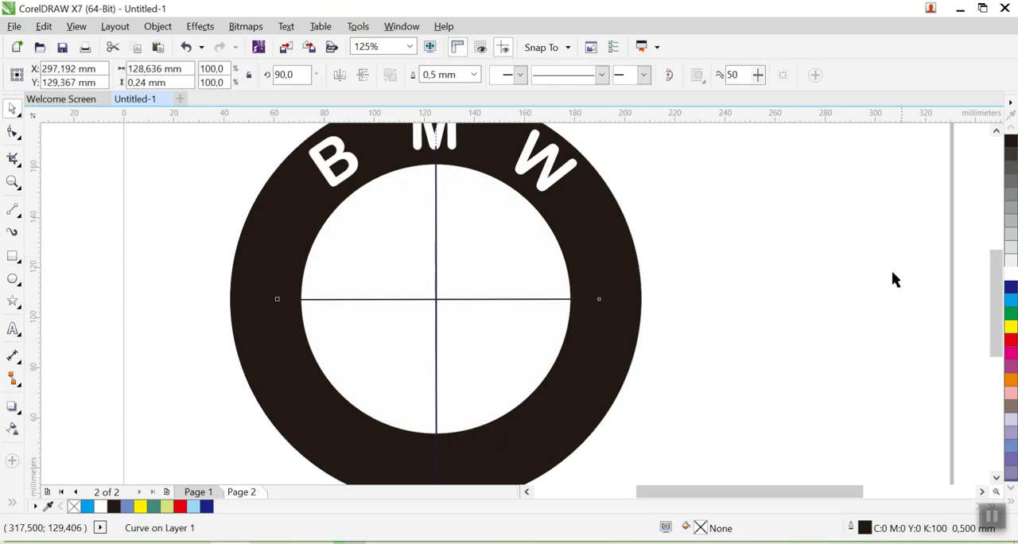
- Trim the inner circle with the vertical line and move that line off the logo, across the horizontal line beside the ring
click(466, 222)
click(824, 311)
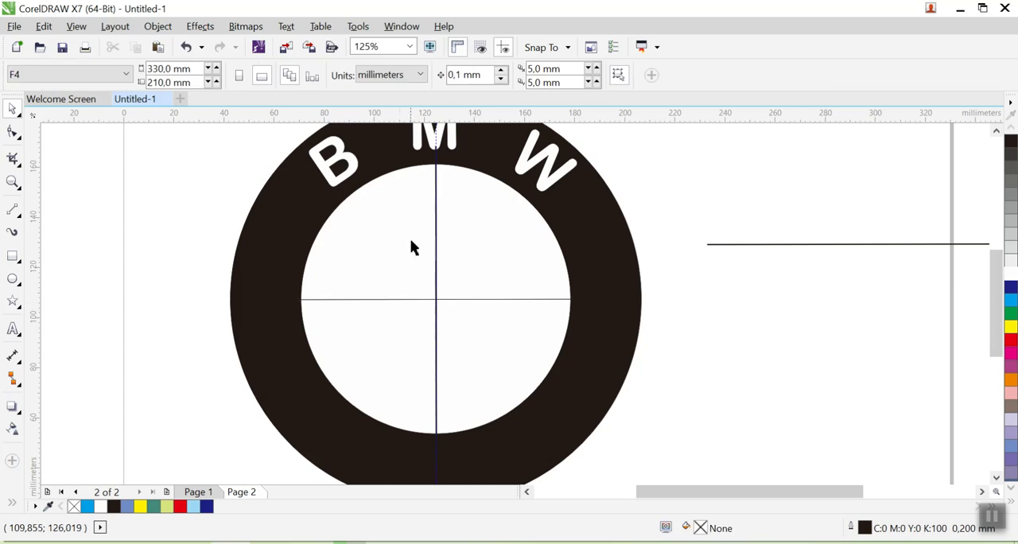
click(436, 216)
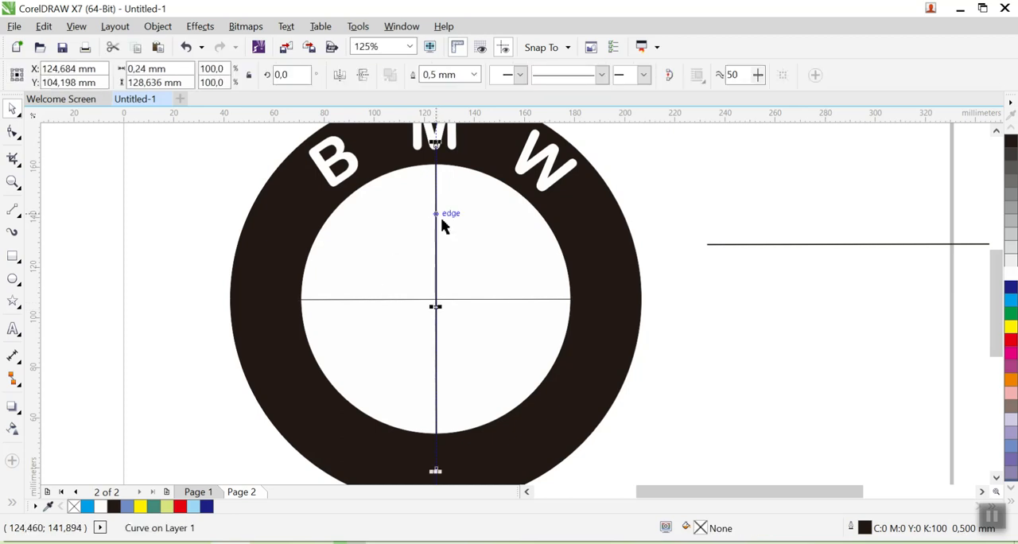
shift+click(507, 245)
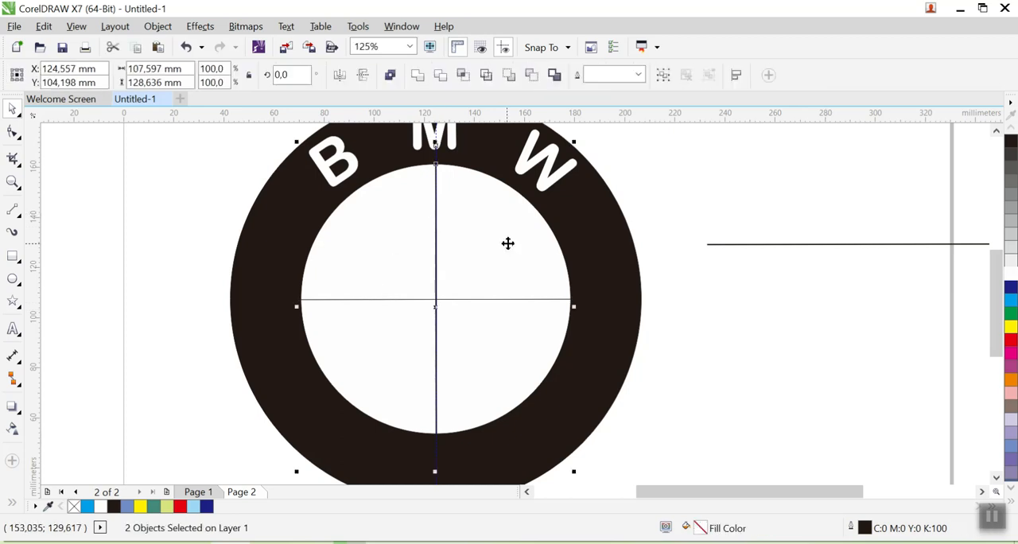
click(441, 78)
click(835, 382)
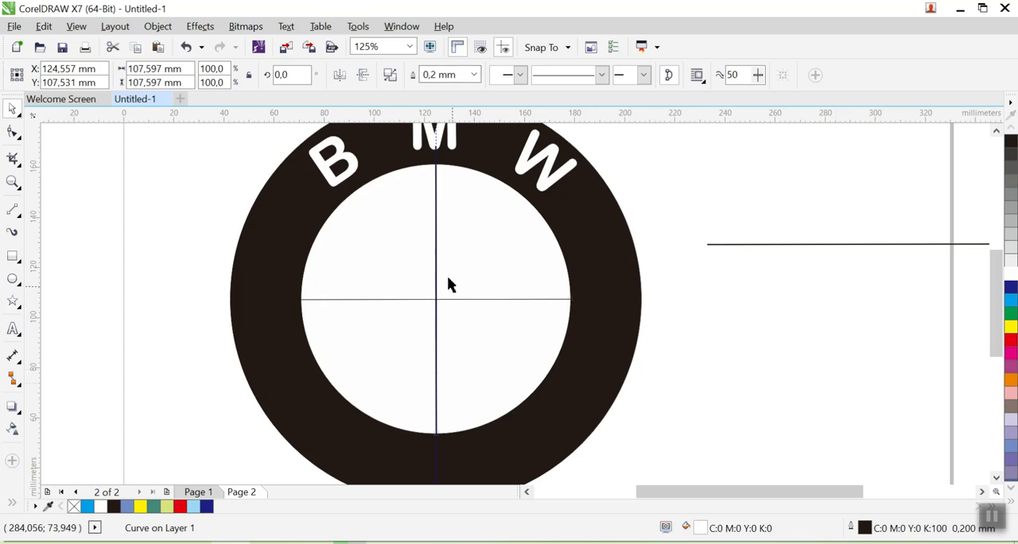
drag(436, 260, 864, 243)
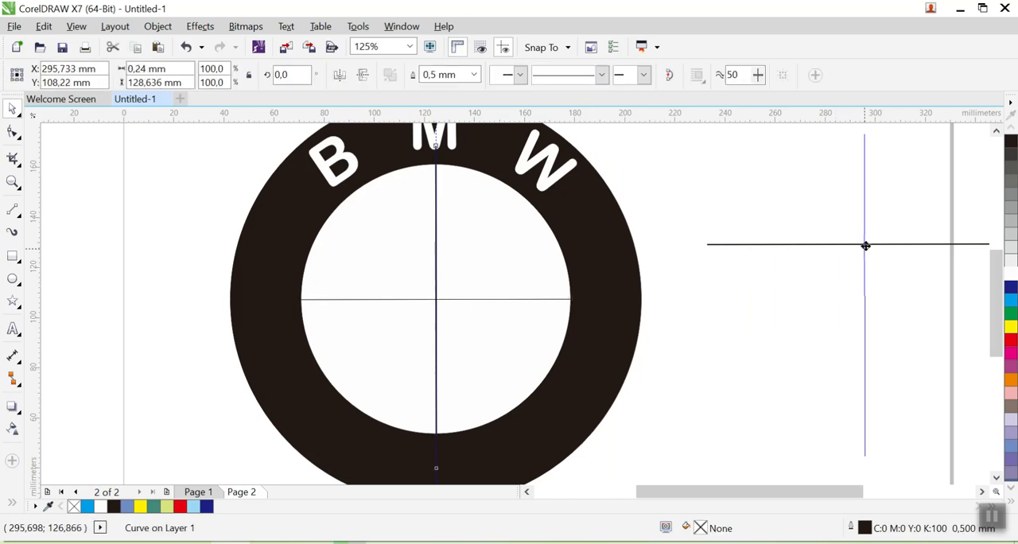
click(803, 360)
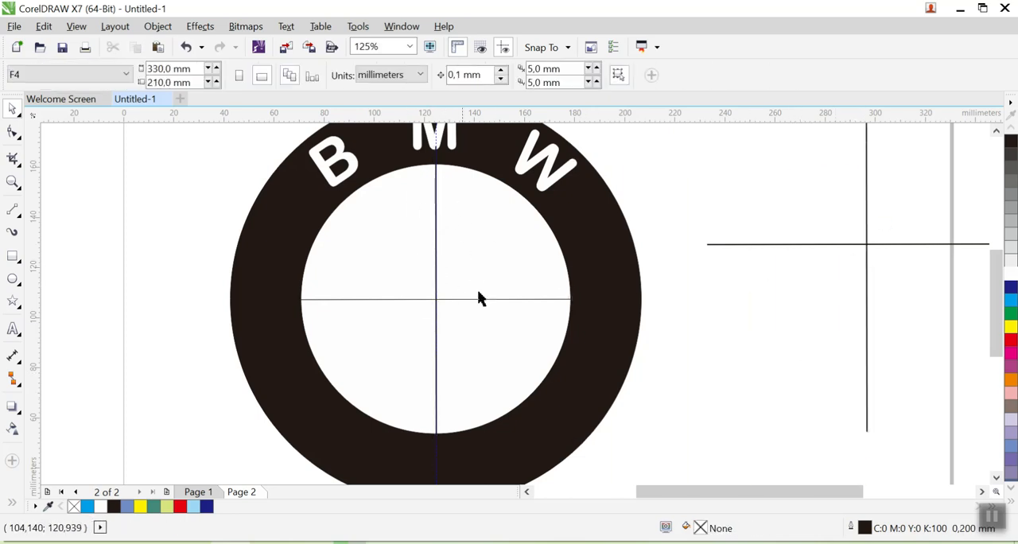
- Delete the two crossed cutting lines lying beside the ring
drag(772, 155, 934, 320)
scroll(825, 303, down, 1)
drag(778, 235, 946, 398)
key(Delete)
click(938, 384)
scroll(713, 343, up, 1)
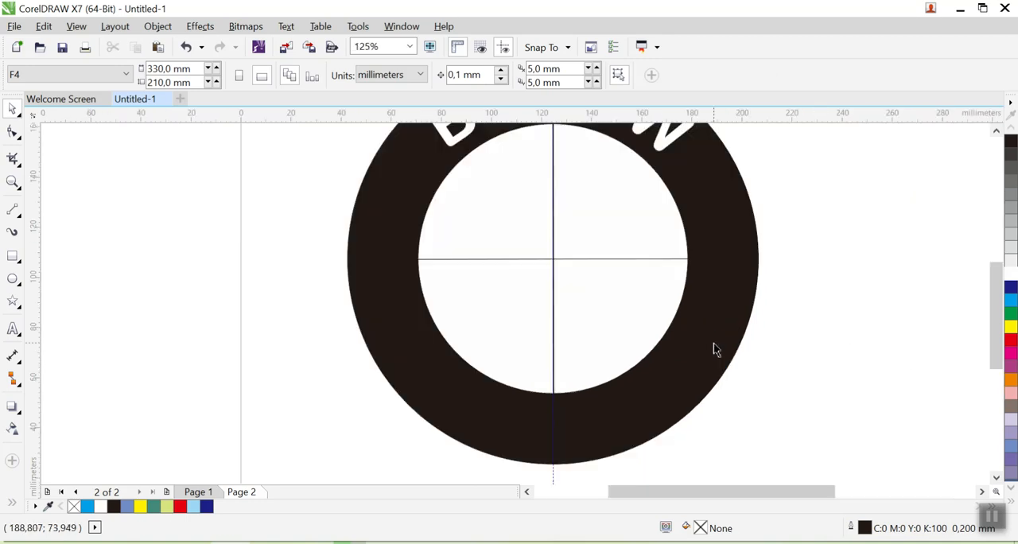
- Break the trimmed inner circle apart into separate curves and check that each quadrant can be selected individually
click(566, 249)
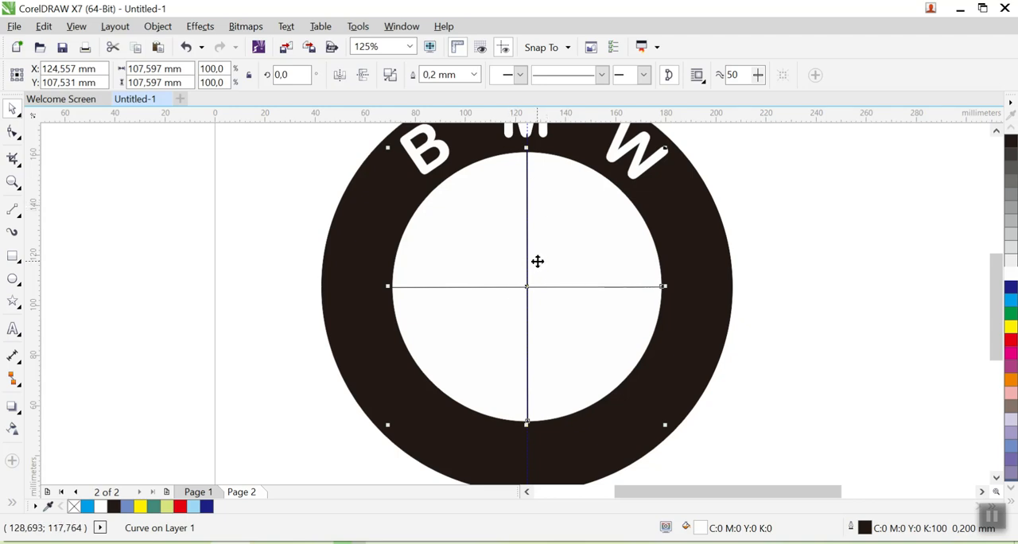
right_click(513, 253)
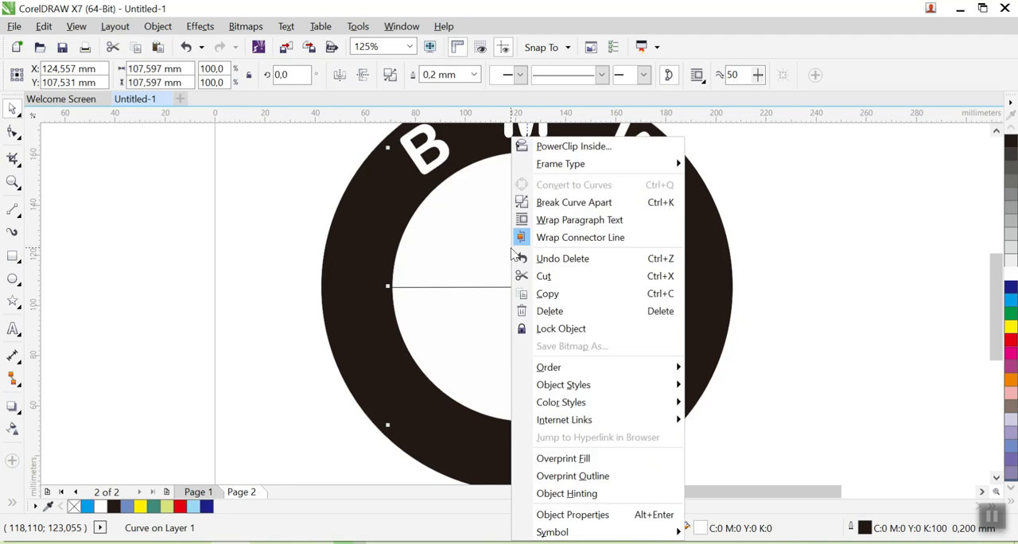
click(559, 204)
click(587, 243)
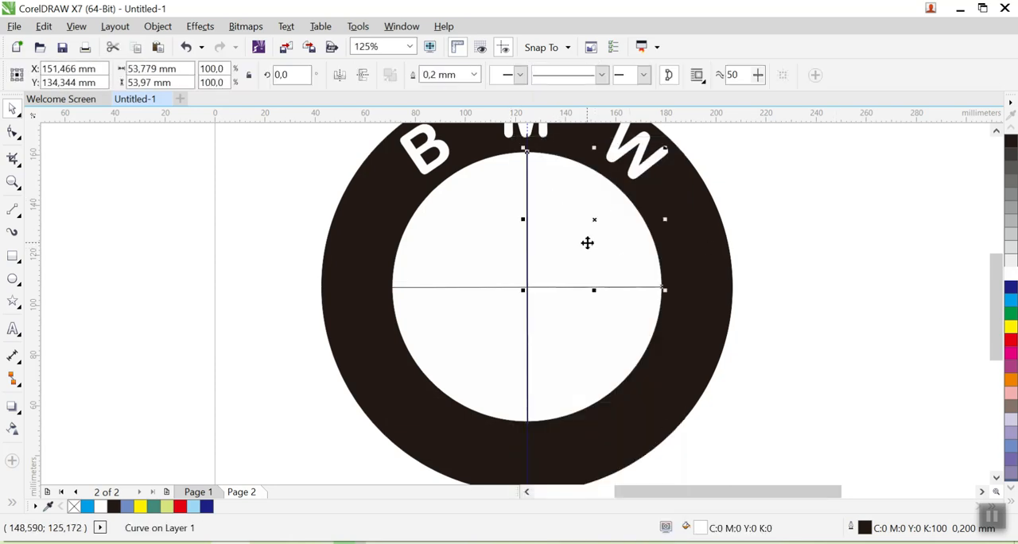
click(473, 225)
click(598, 325)
click(568, 250)
click(451, 223)
click(904, 292)
- Fill the inner circle's upper-left and lower-right quadrants with cyan
click(473, 227)
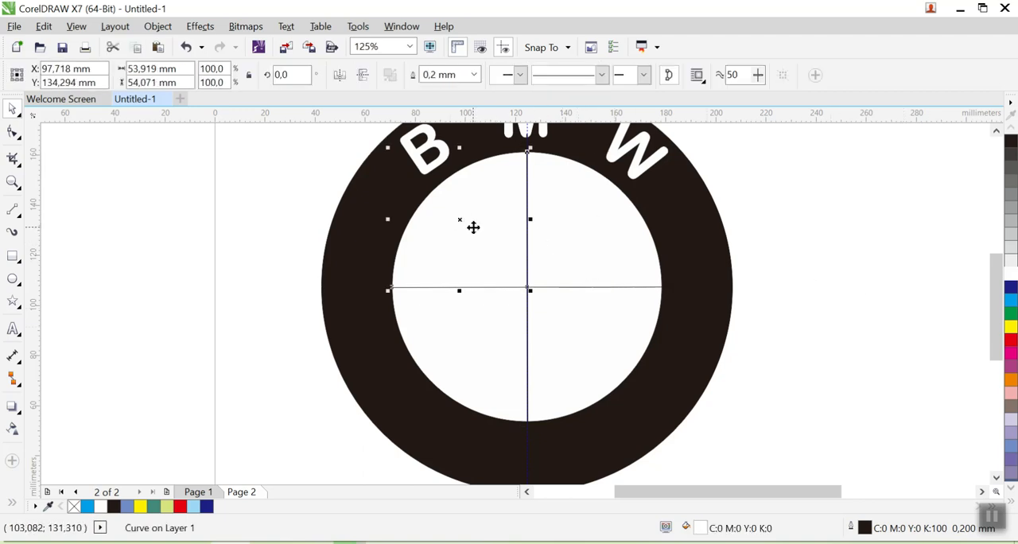
click(1012, 300)
click(568, 358)
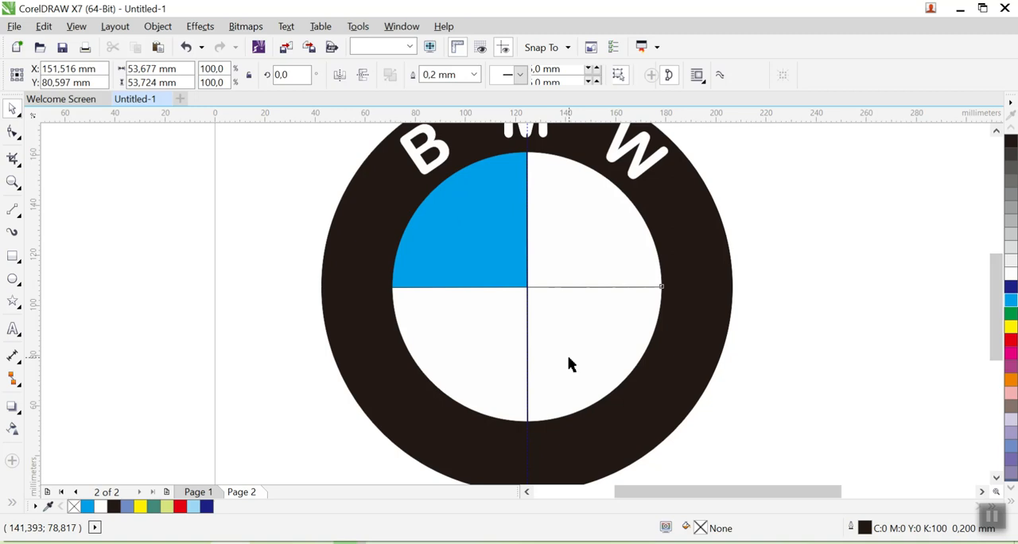
click(1012, 301)
click(895, 275)
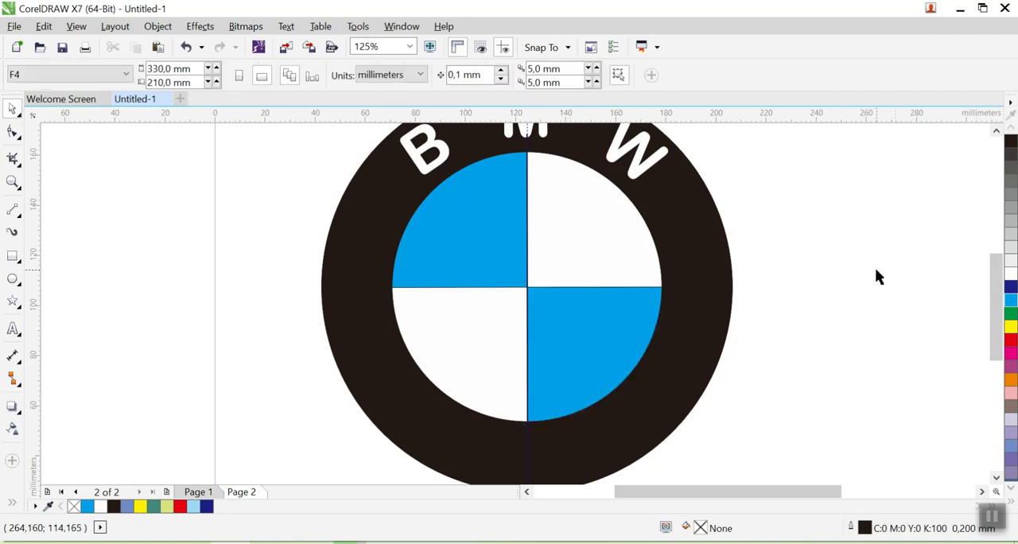
- Review the whole BMW logo on Page 2, examine the pentagon emblem on Page 1, and return to Page 2
scroll(875, 277, down, 2)
drag(870, 255, 534, 239)
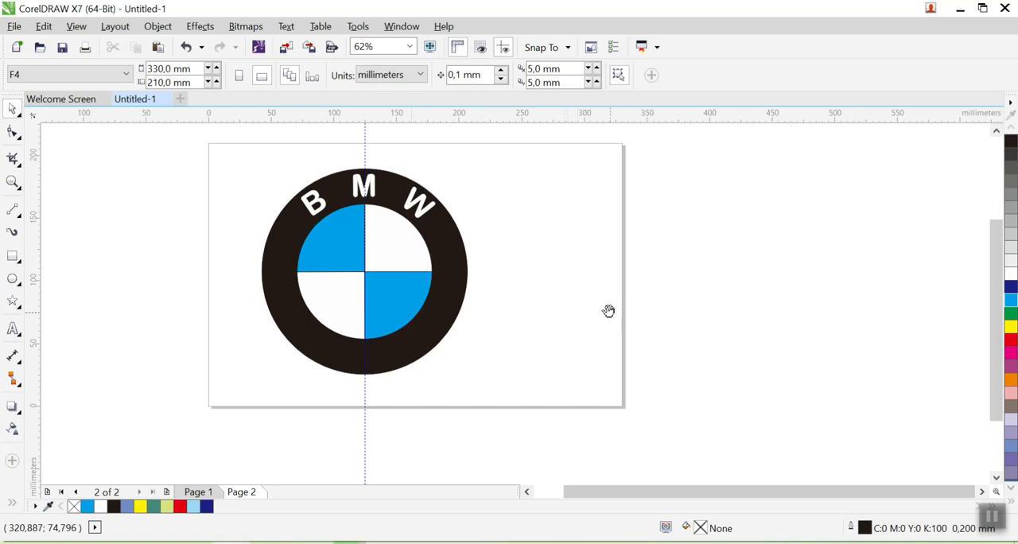
drag(610, 311, 585, 327)
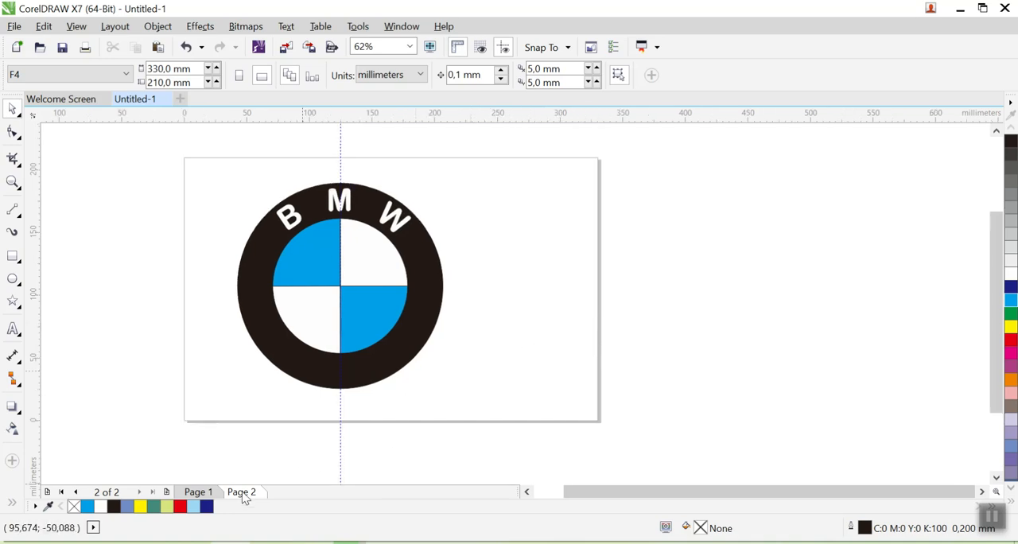
click(199, 492)
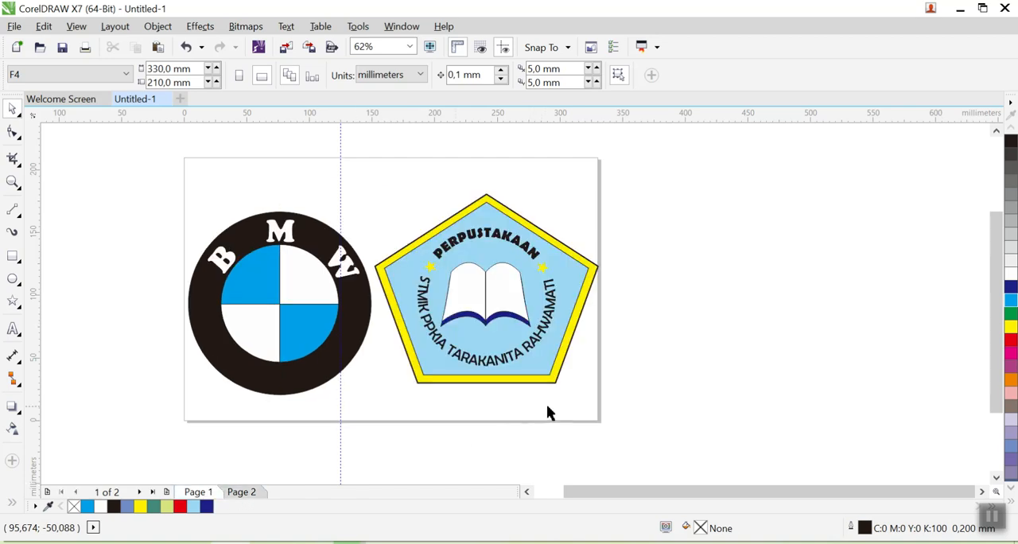
drag(698, 151, 357, 441)
click(727, 393)
click(241, 493)
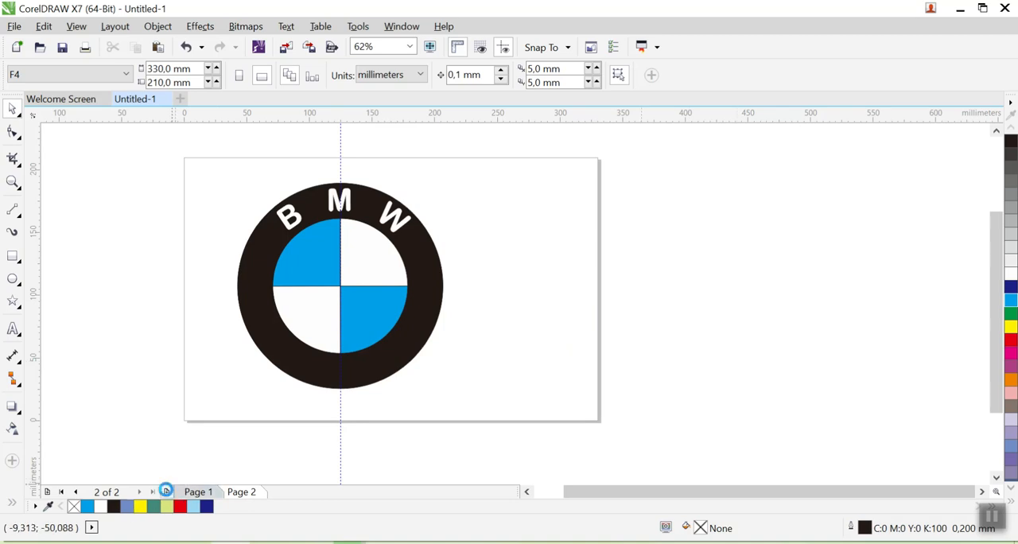
- Add a new page after Page 2 and delete the vertical guideline
click(166, 491)
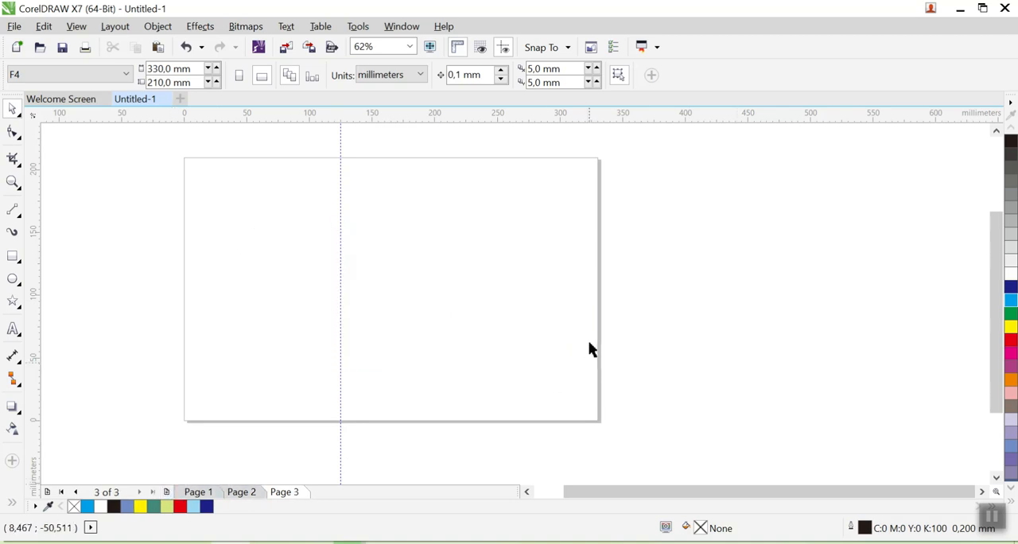
click(340, 254)
key(Delete)
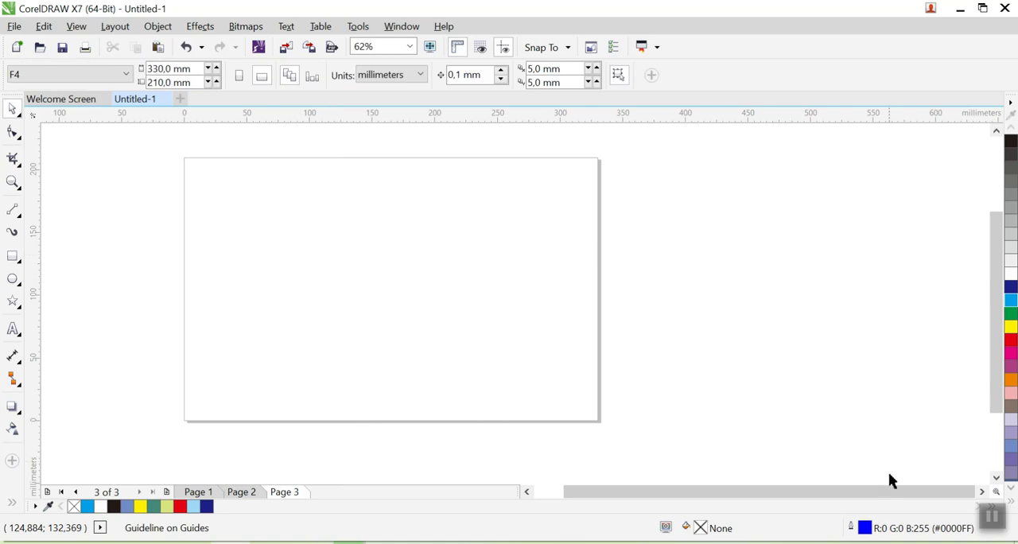
click(992, 517)
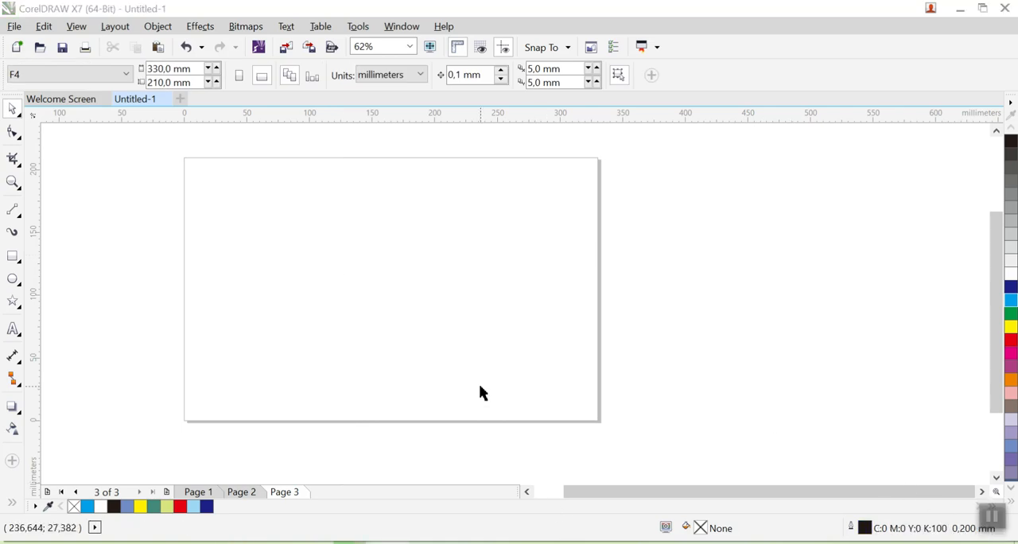
- Draw a five-sided polygon about 182 mm wide and 173 mm high on Page 3 and move it fully inside the page, near its centre
click(21, 317)
click(63, 306)
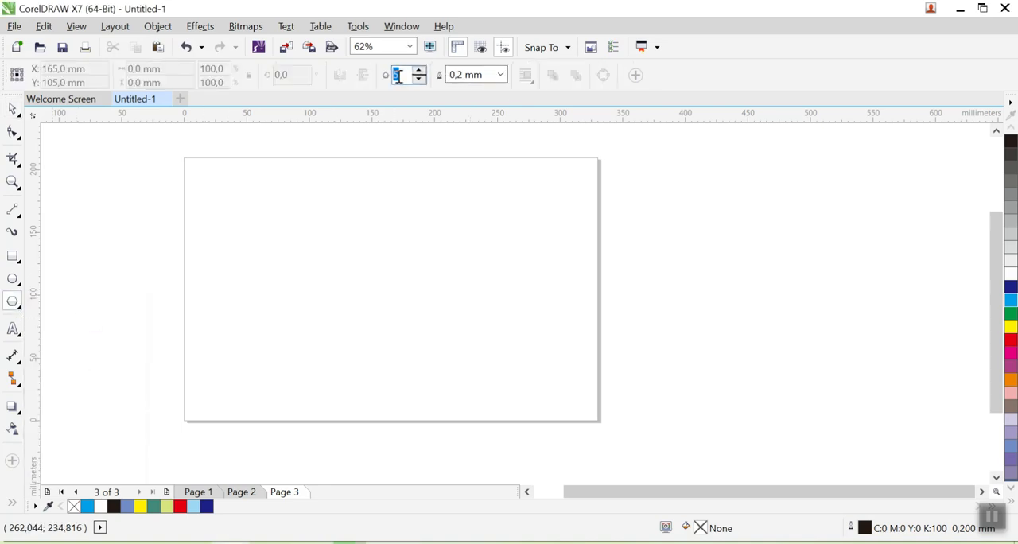
click(293, 234)
drag(293, 234, 529, 452)
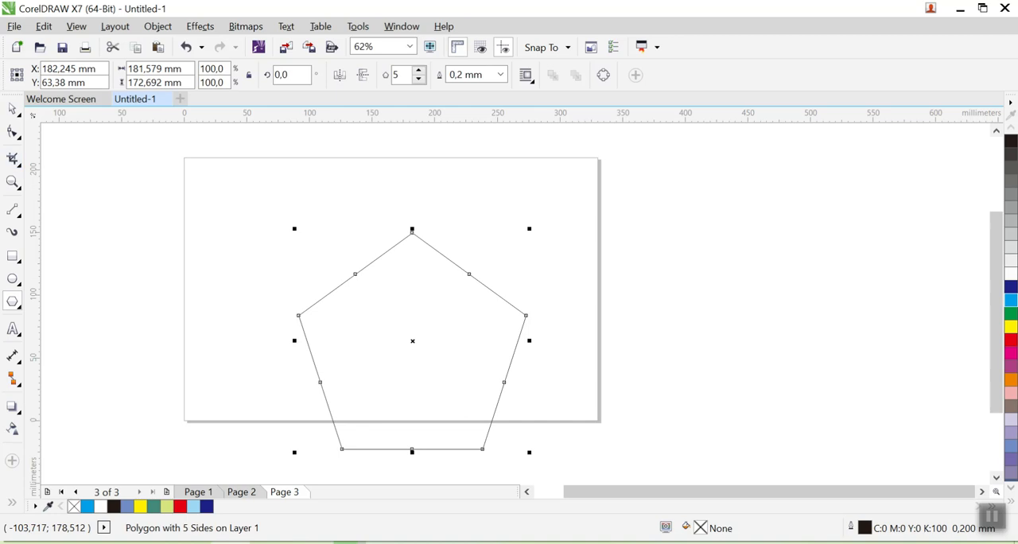
click(12, 111)
drag(371, 294, 342, 229)
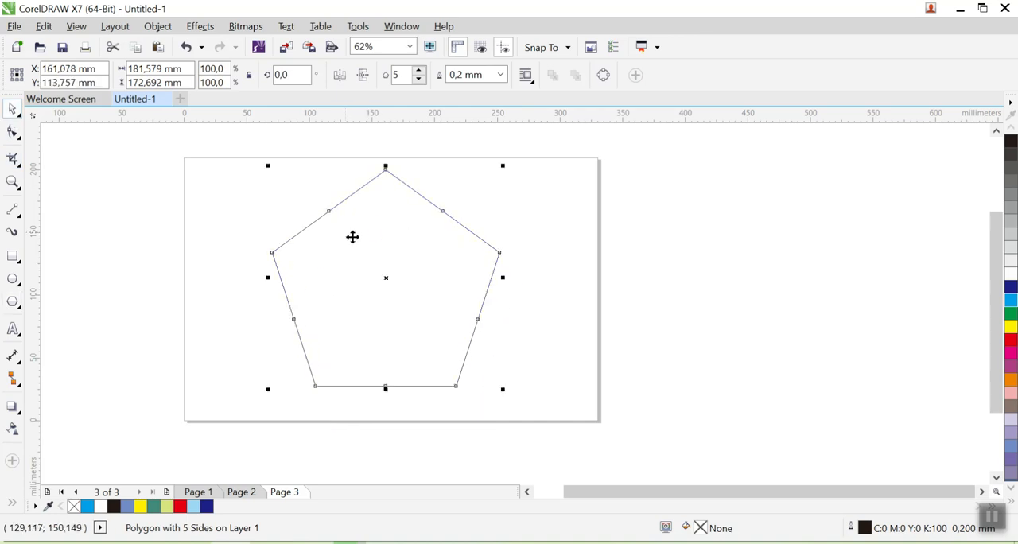
- Create a smaller concentric copy of the pentagon inside it, scaled to about 89.8%
drag(267, 166, 278, 175)
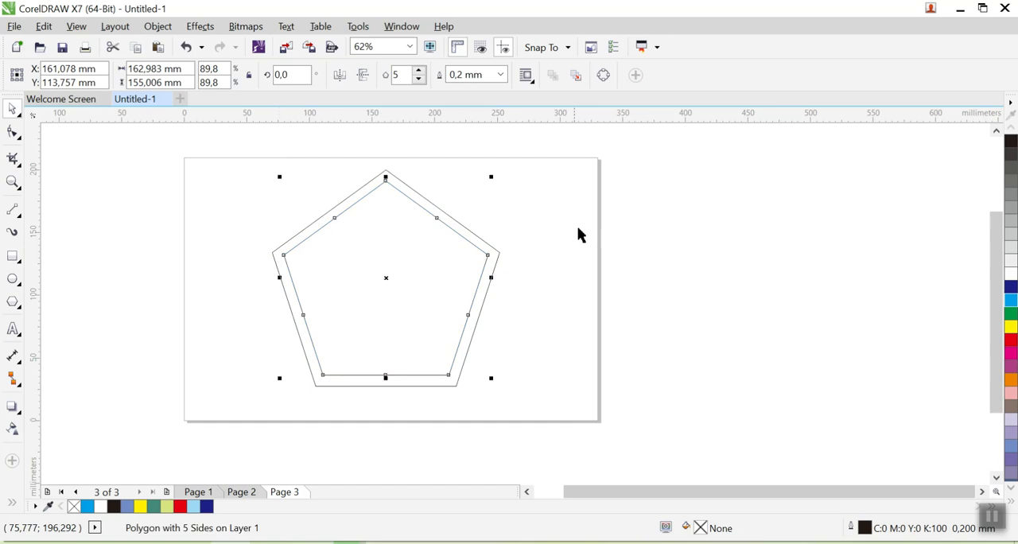
- Set the outer pentagon's outline width to 2.0 mm
click(432, 219)
click(433, 205)
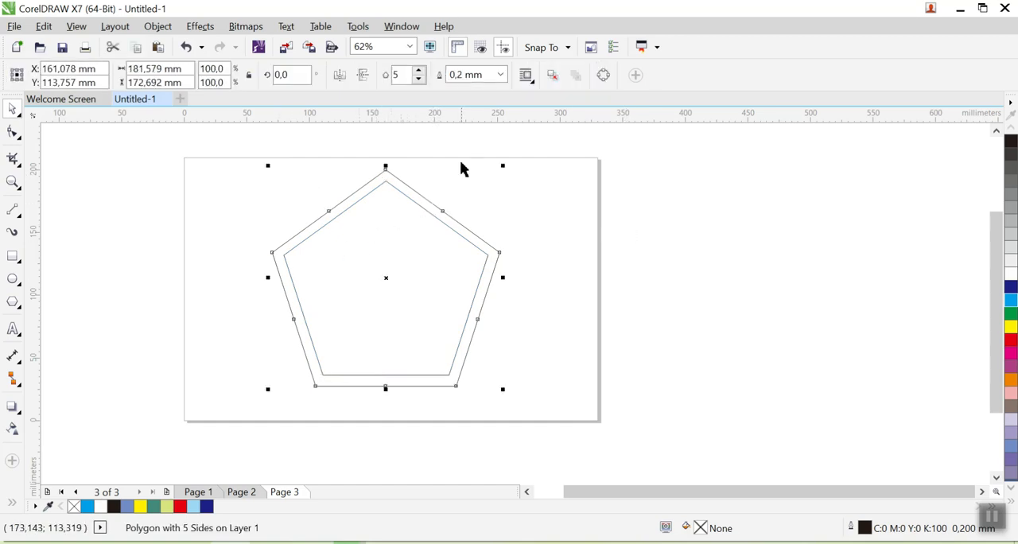
click(500, 76)
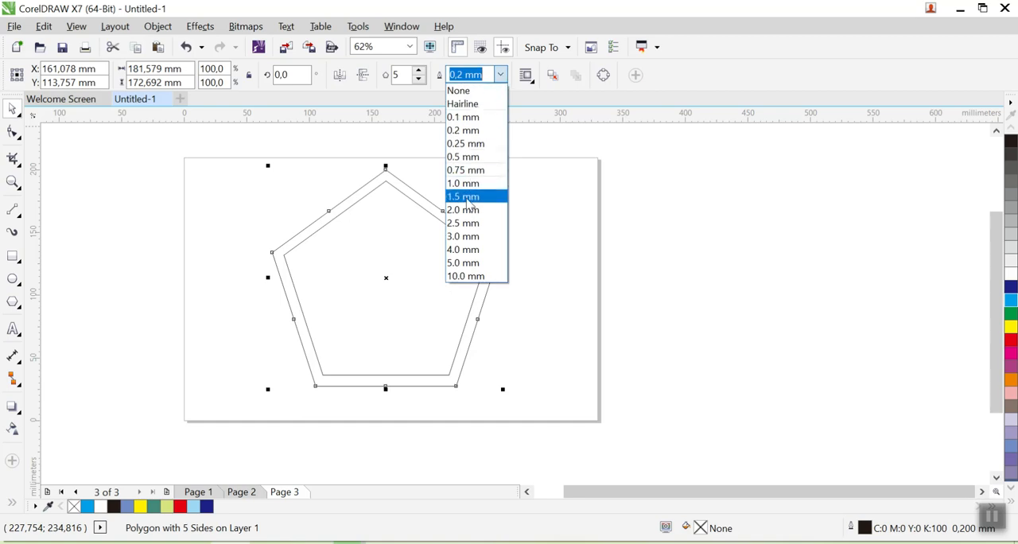
click(465, 184)
click(500, 75)
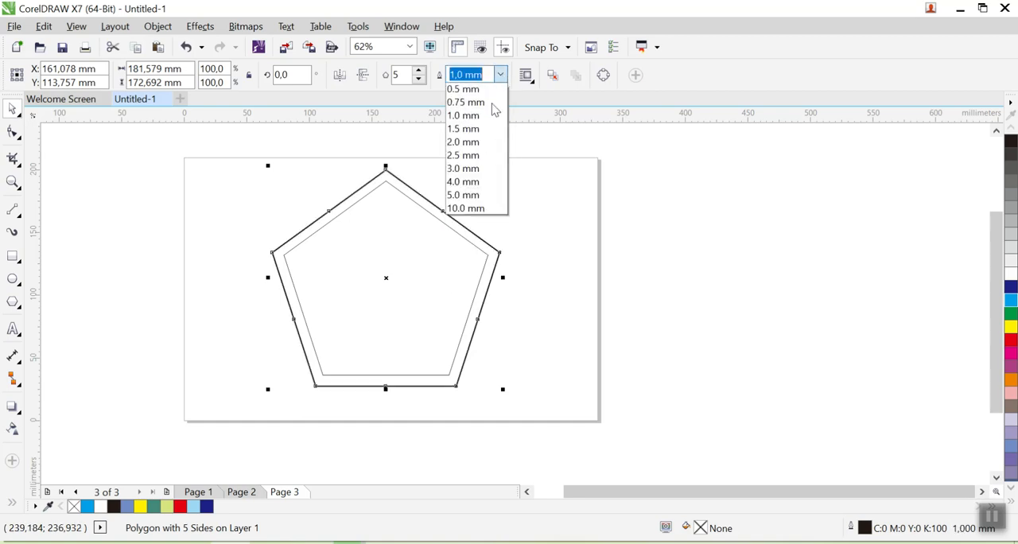
click(467, 209)
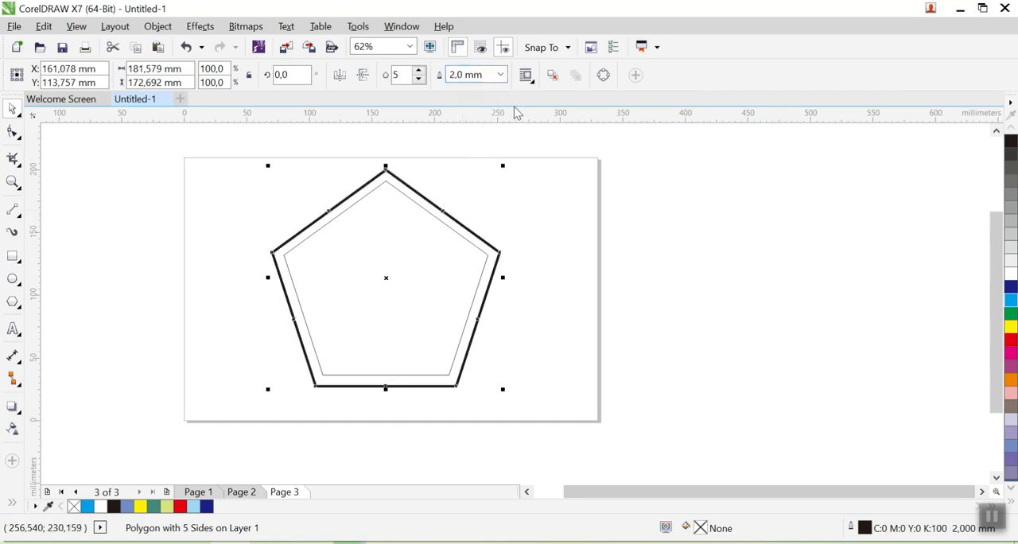
click(501, 77)
click(486, 235)
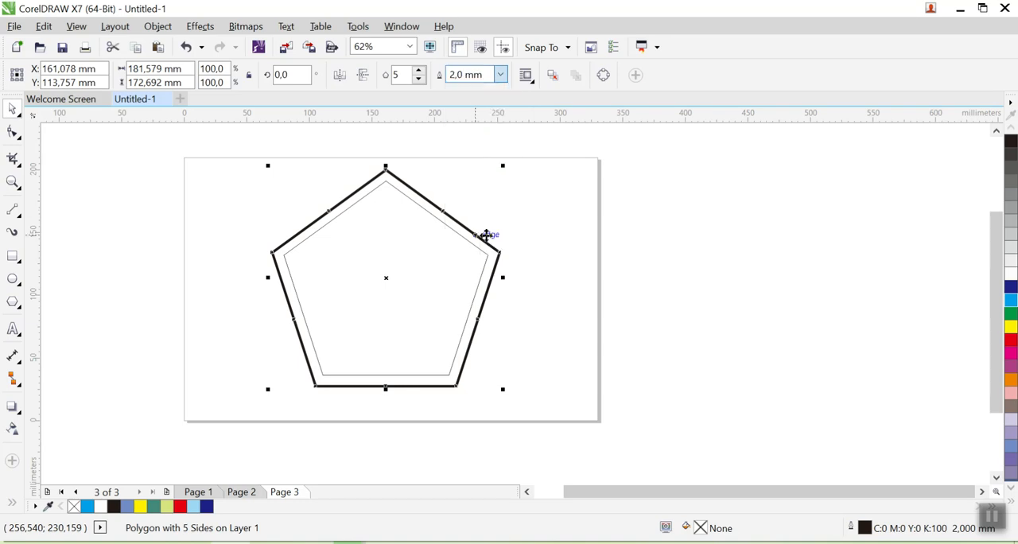
key(Escape)
- Set the inner pentagon's outline width to 1.5 mm
click(484, 245)
click(500, 75)
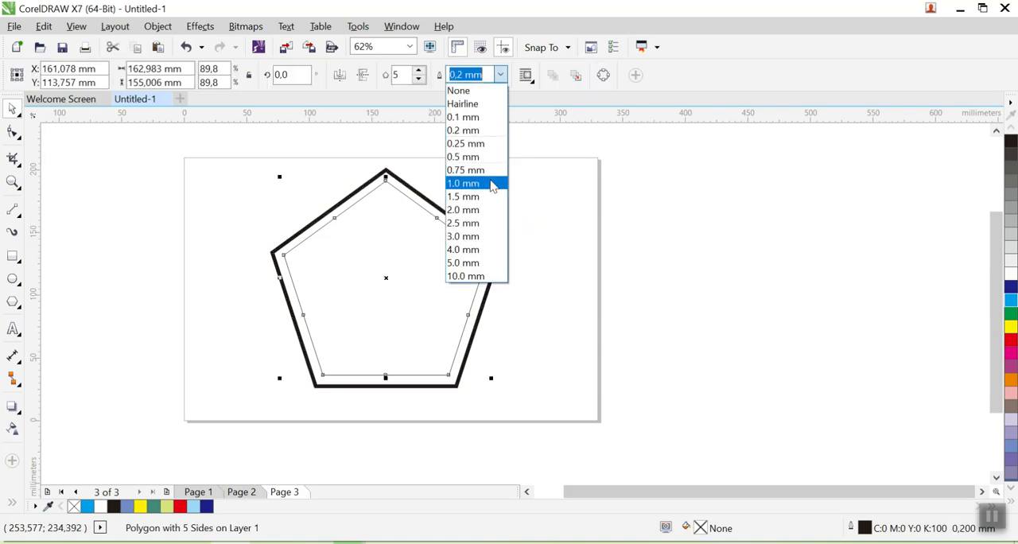
click(473, 199)
click(490, 219)
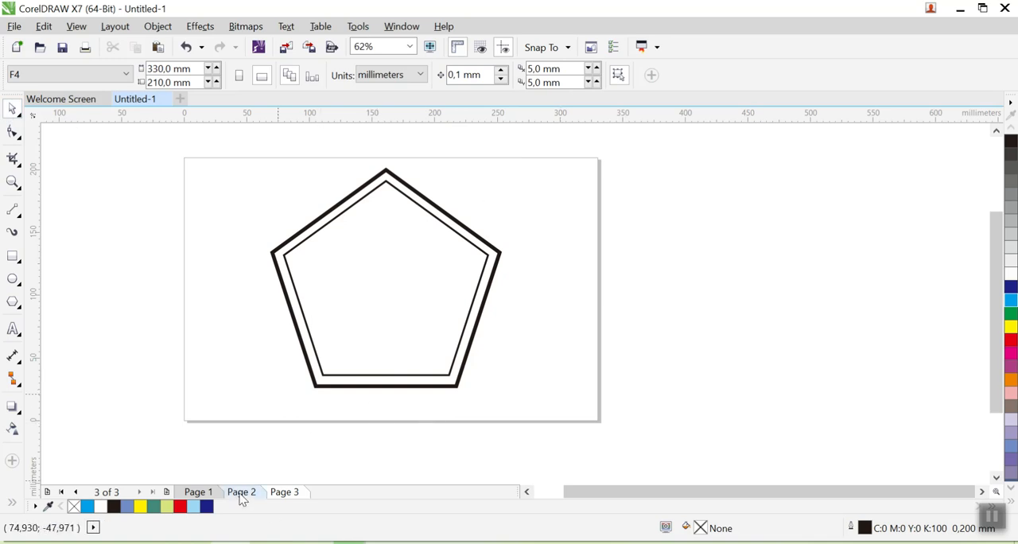
- Check the emblem on Page 1, then draw a circle about 146 mm in diameter beside the pentagons on Page 3
click(198, 492)
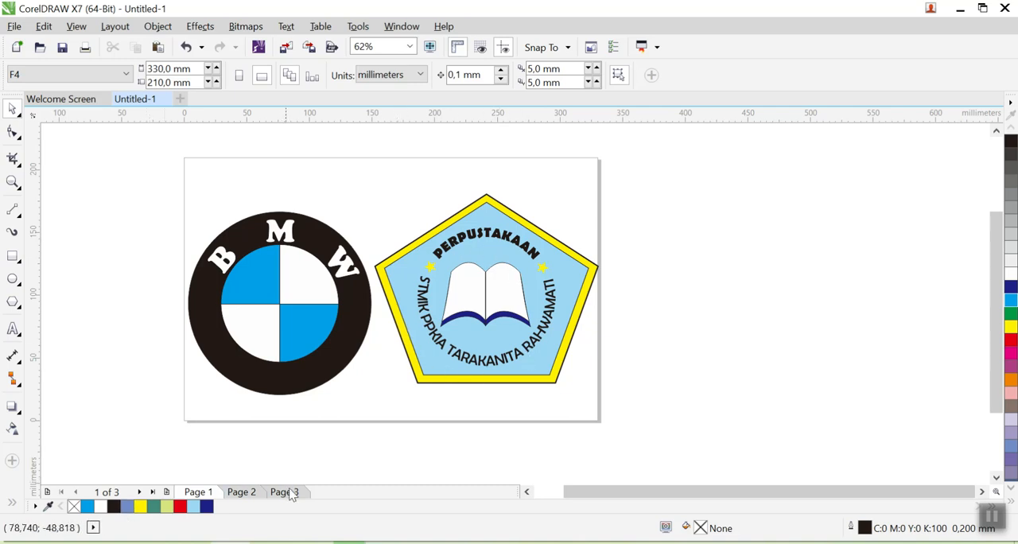
click(284, 491)
click(413, 277)
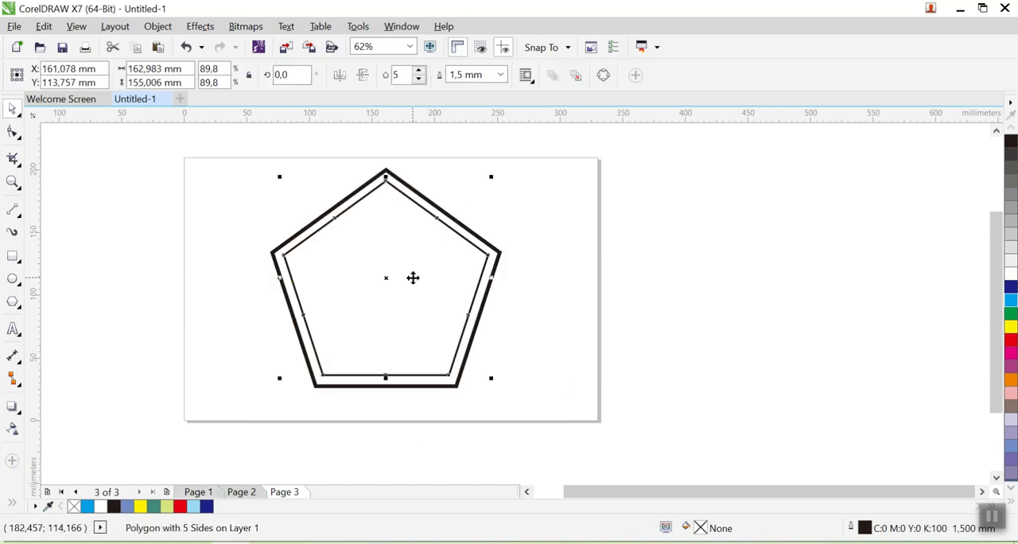
click(13, 279)
click(563, 220)
drag(563, 220, 745, 355)
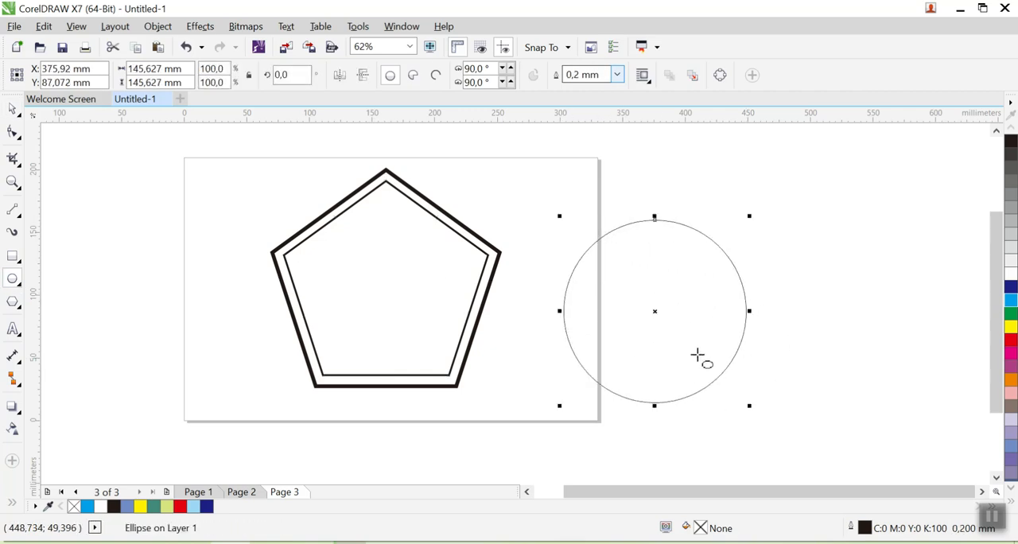
- Add the artistic text "STMIK PPKIA TARAKANITA RAHMAWATI" above the circle, checking the wording against the emblem on Page 1
click(12, 331)
click(664, 170)
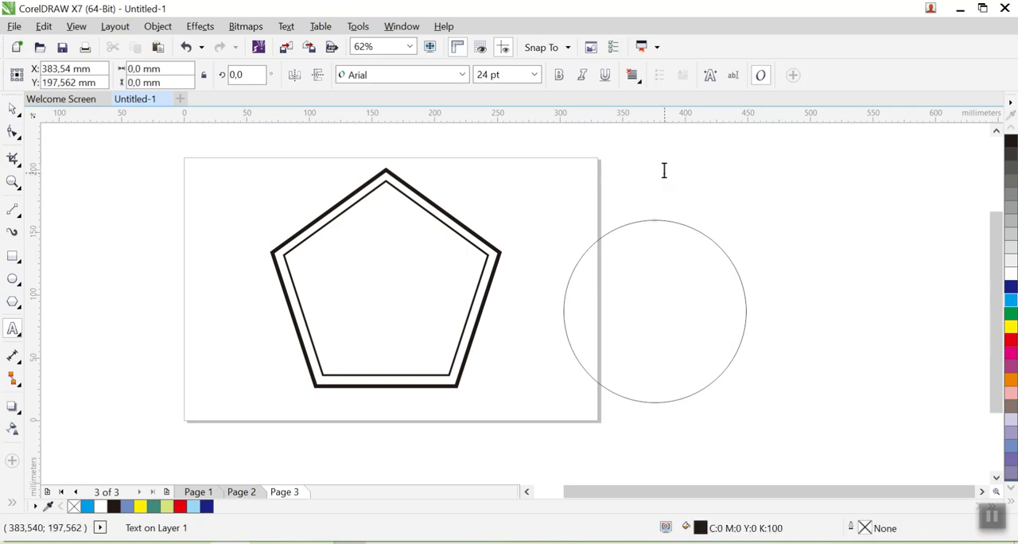
text(STMIK PPKIA)
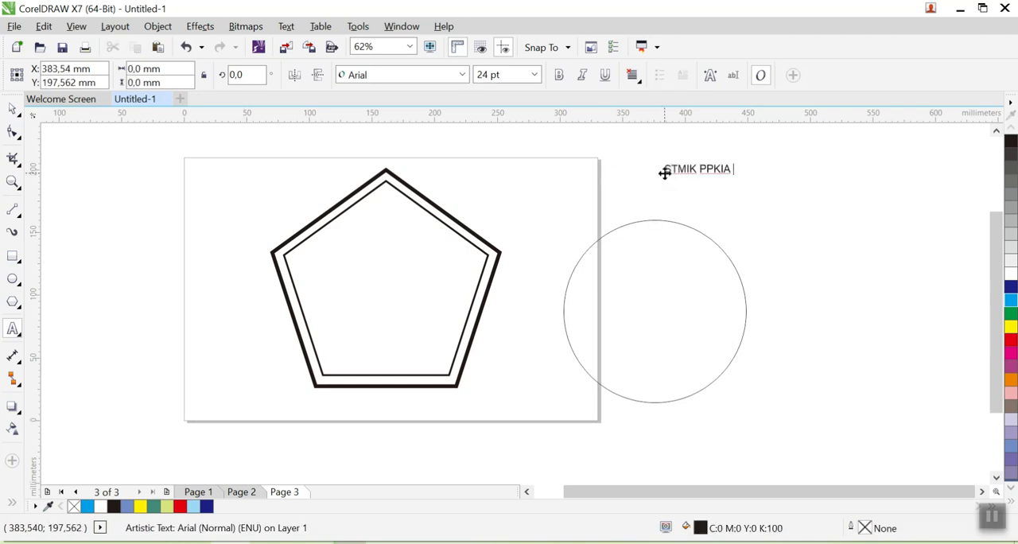
key(Escape)
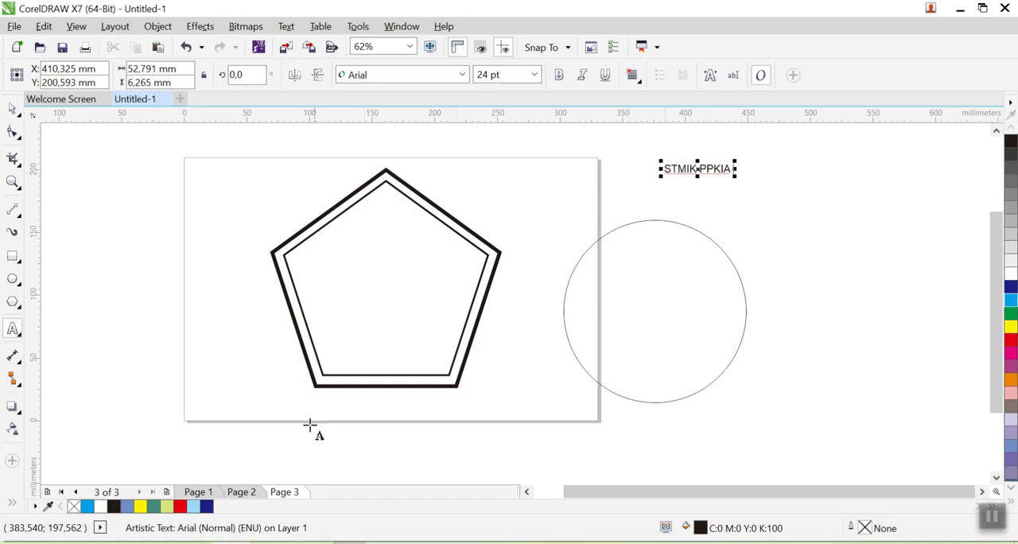
click(198, 493)
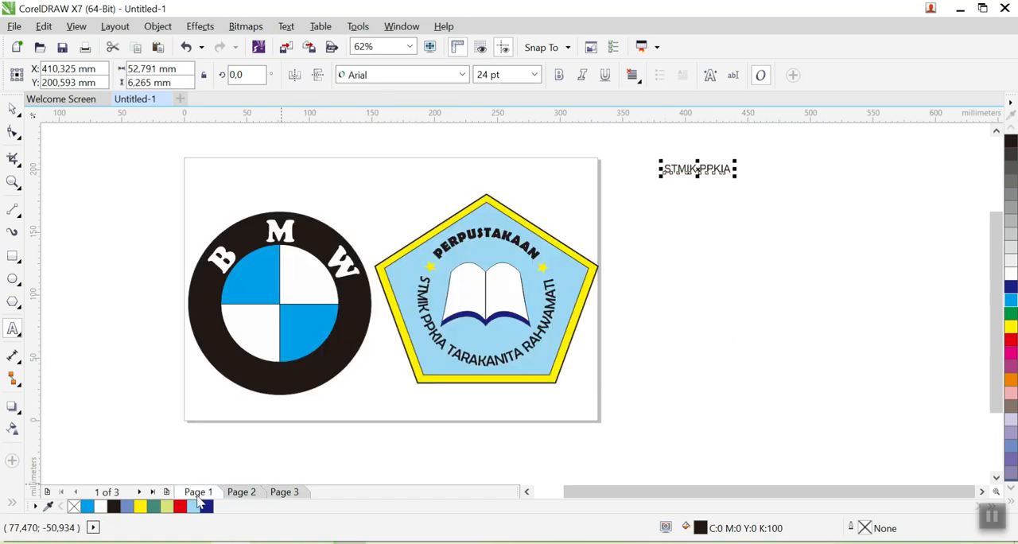
click(285, 491)
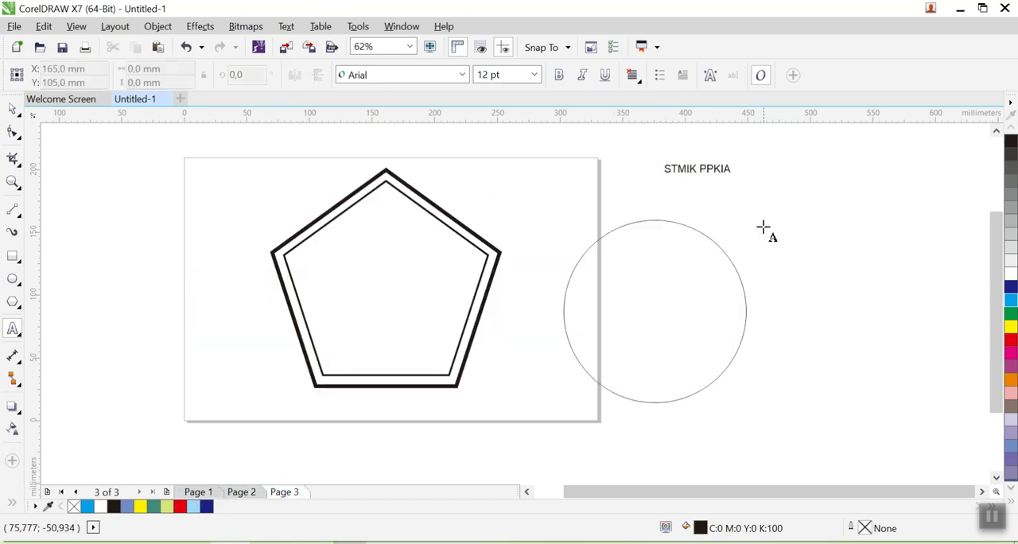
click(718, 171)
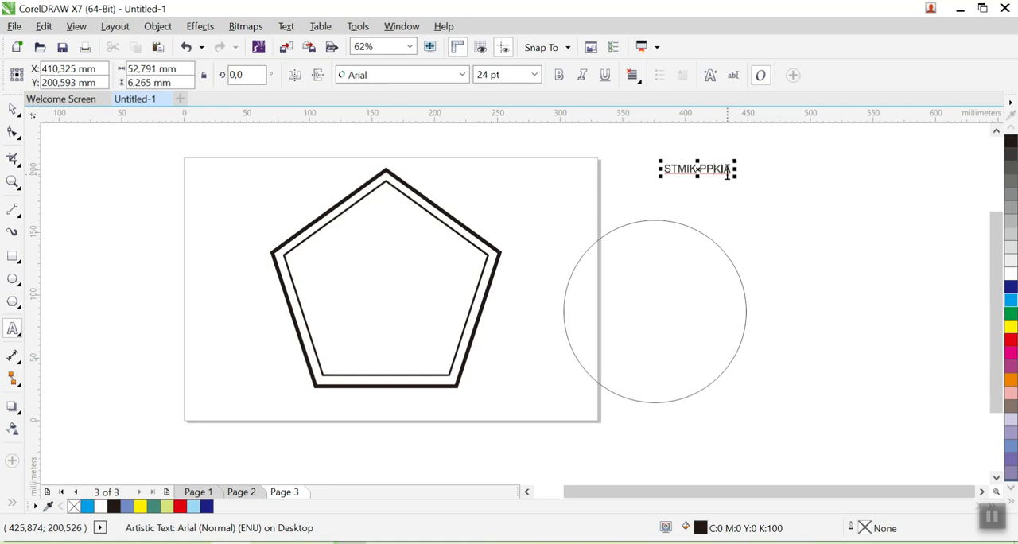
key(BackSpace)
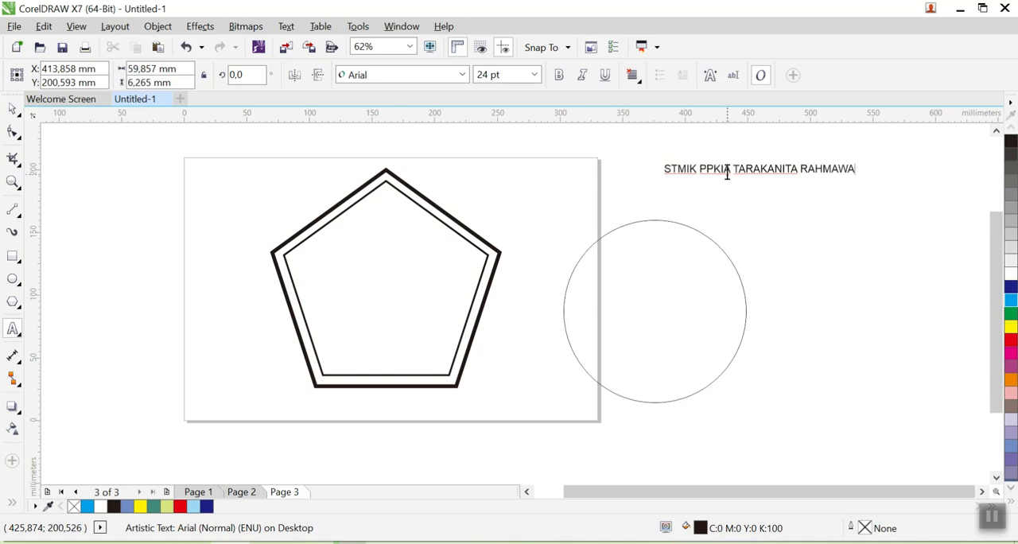
click(12, 107)
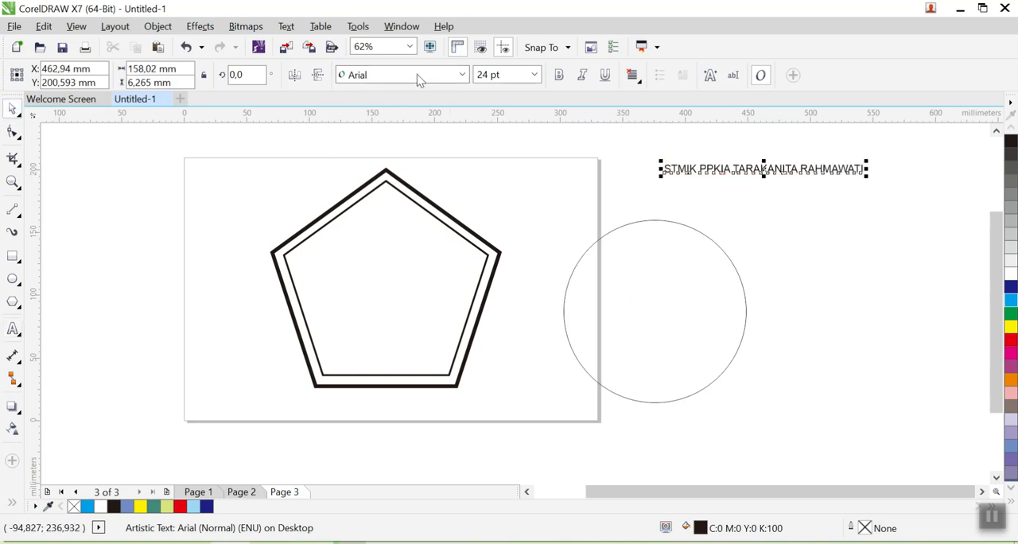
- Format the text in Berlin Sans FB at 48 pt and move it just above the circle
click(462, 75)
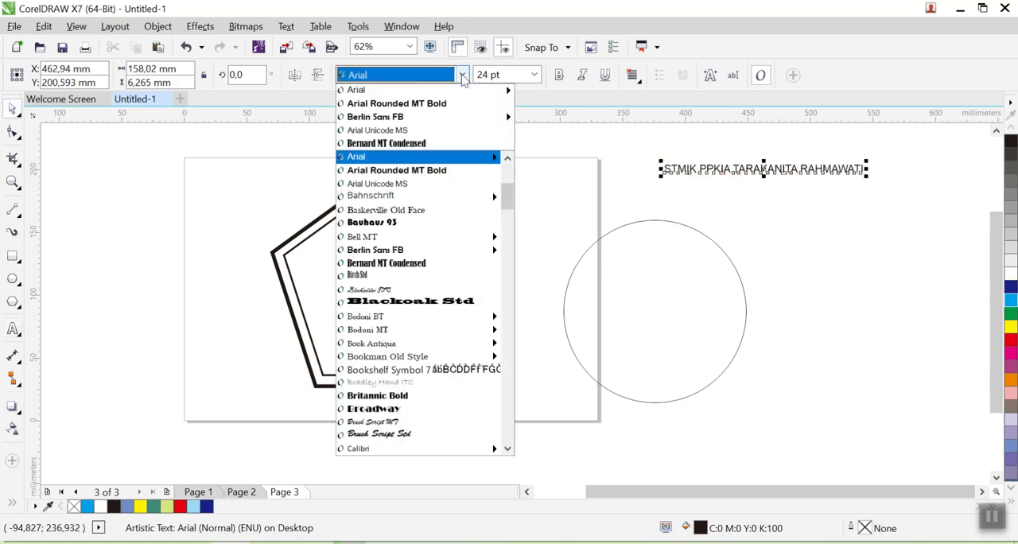
click(433, 125)
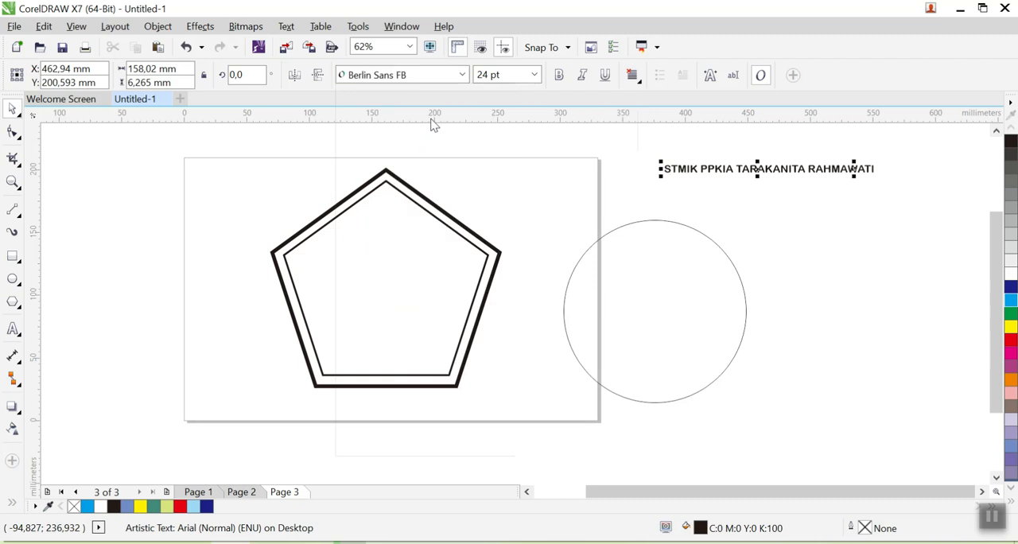
click(534, 74)
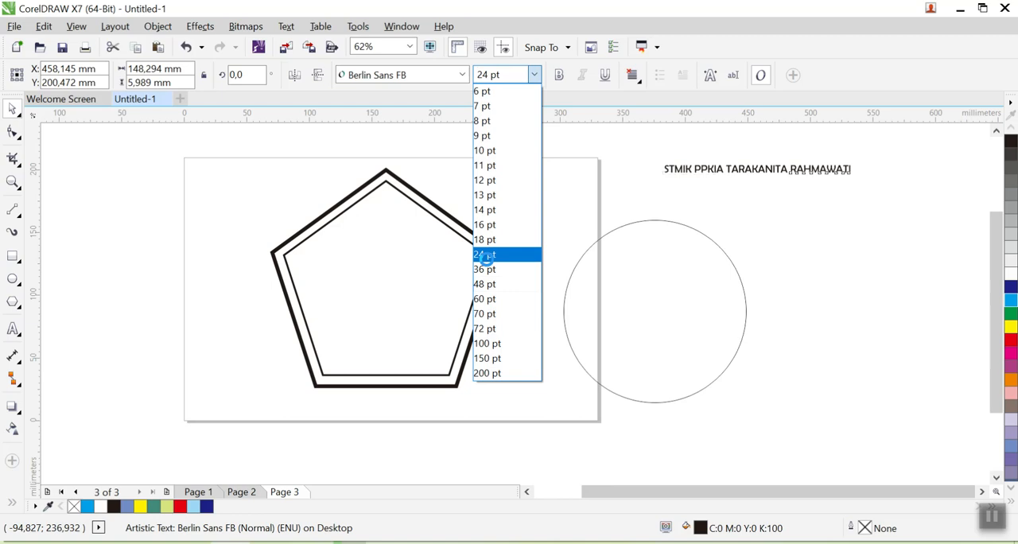
click(484, 255)
click(533, 75)
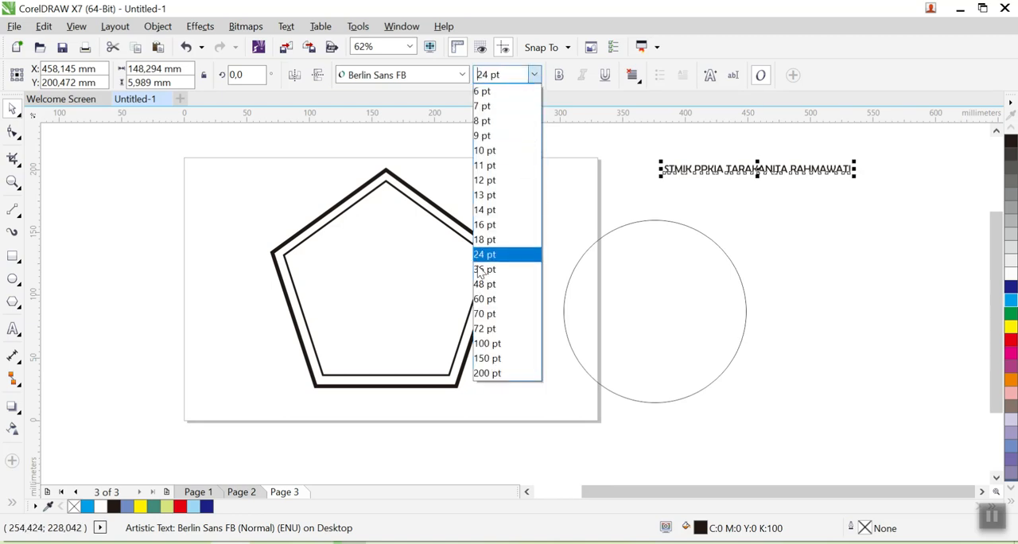
click(483, 285)
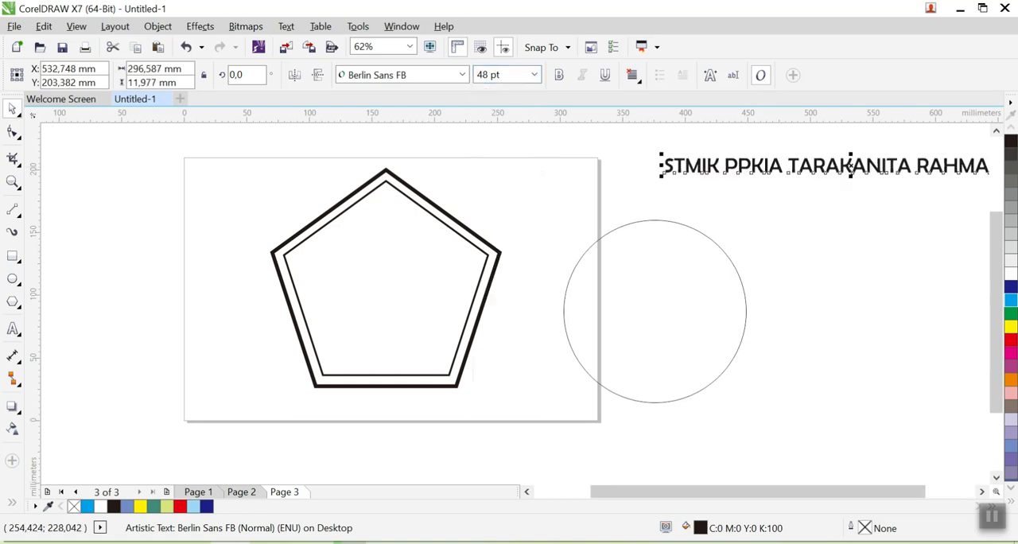
drag(766, 165, 635, 189)
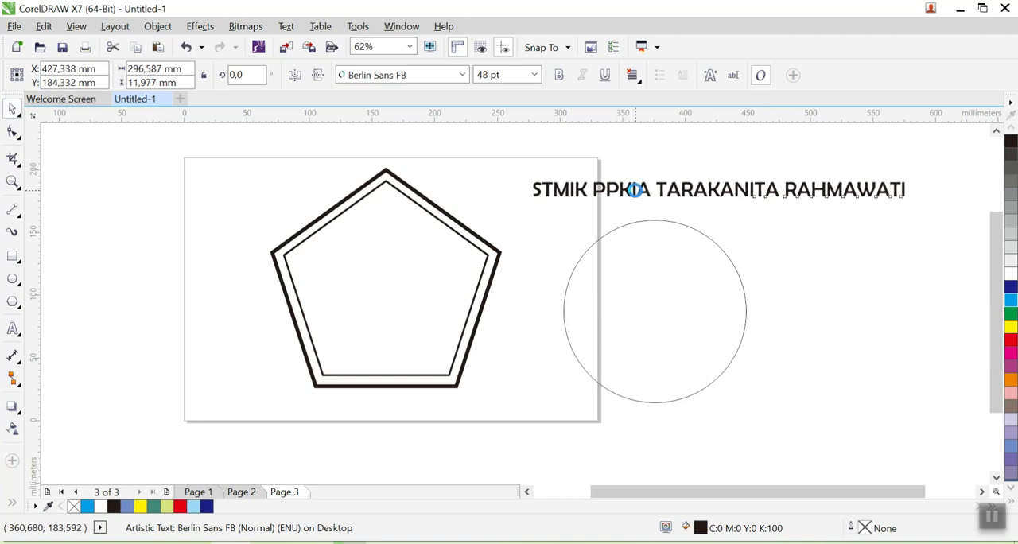
- Fit the text to the circle's path, centred along the outside of its lower half
click(288, 29)
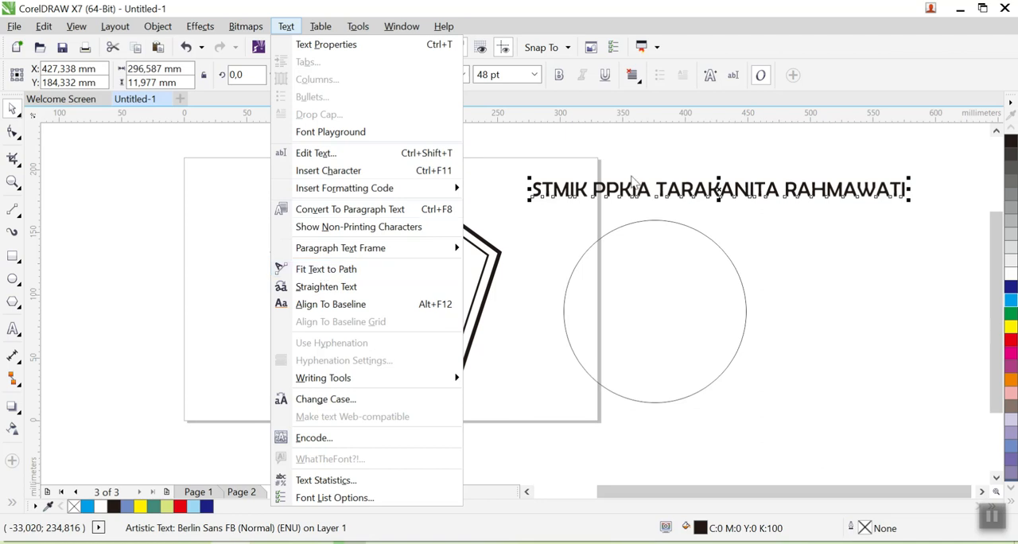
click(343, 276)
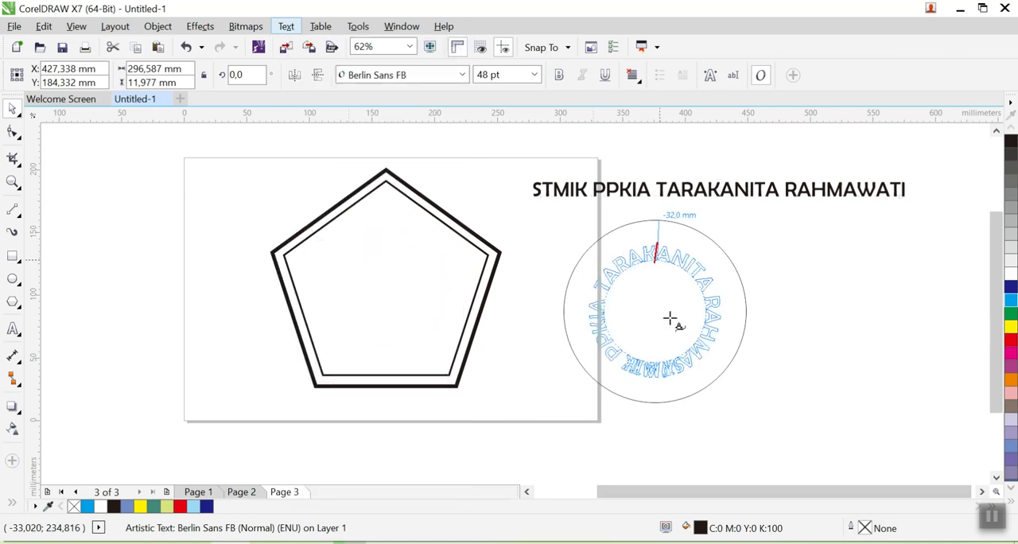
click(653, 412)
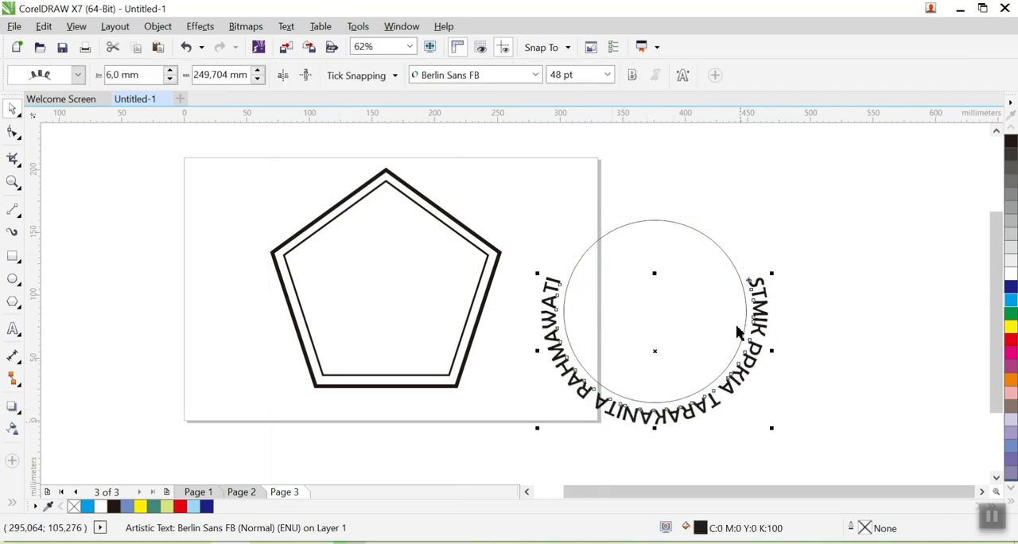
- Mirror the curved text horizontally and vertically, and set it about 11.8 mm off the circle
click(284, 79)
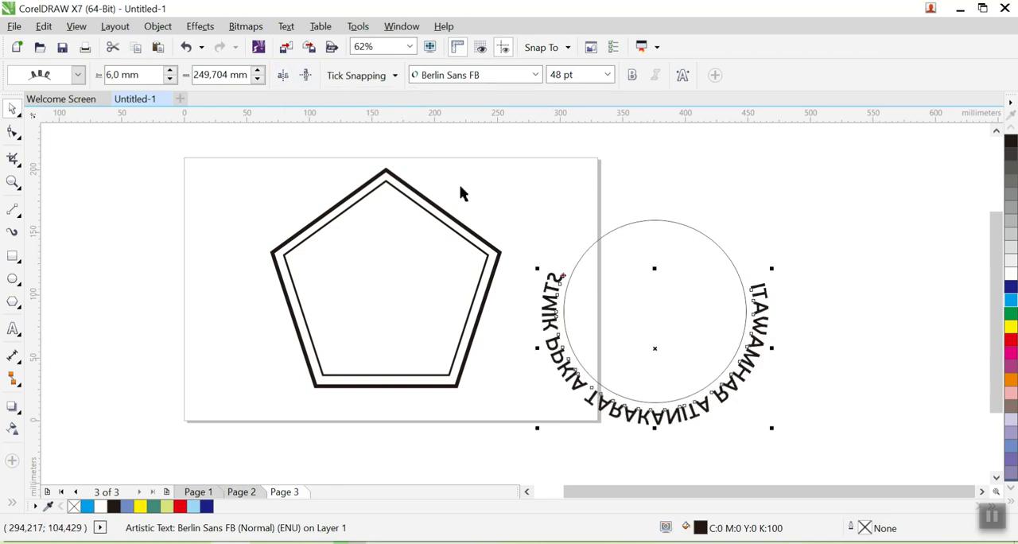
click(307, 75)
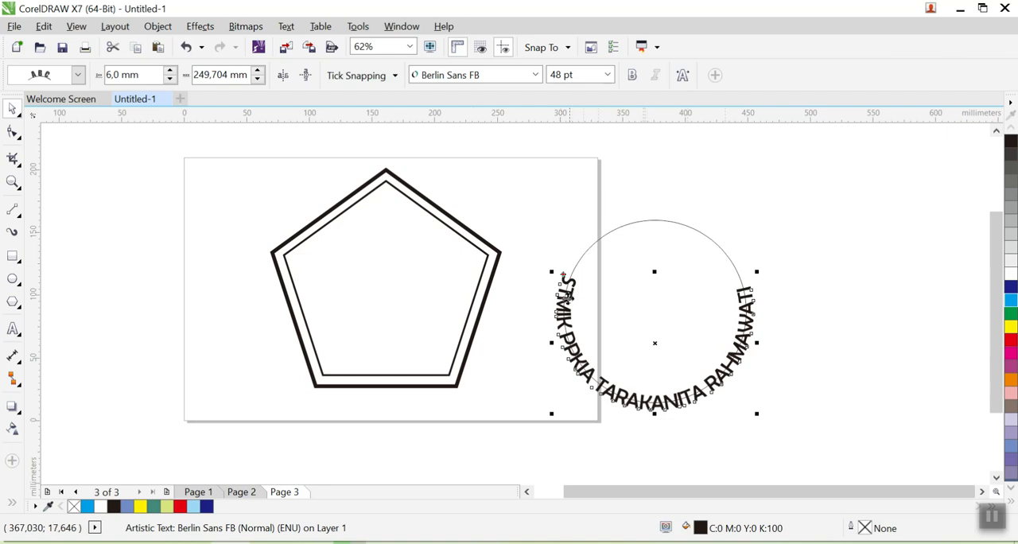
drag(559, 278, 549, 291)
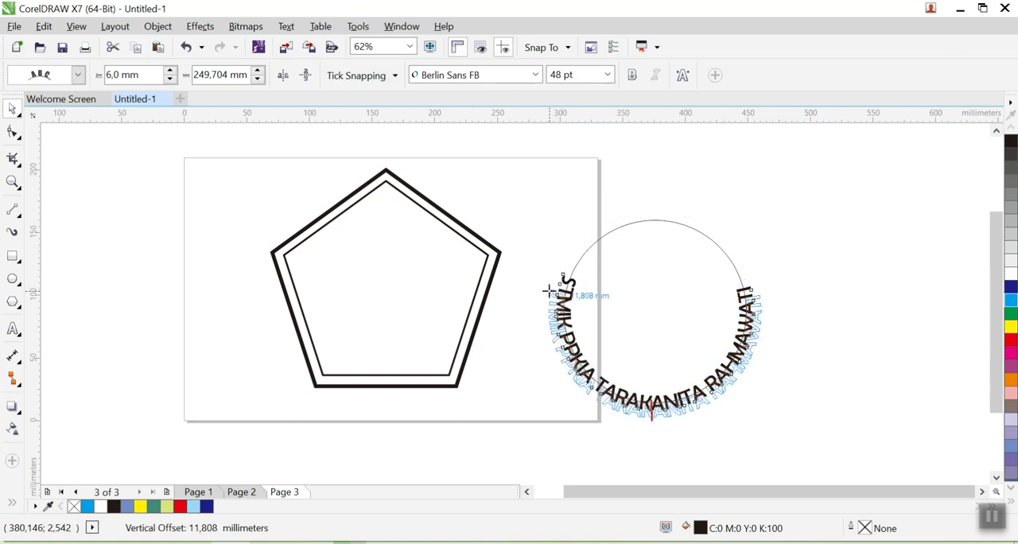
drag(603, 310, 603, 310)
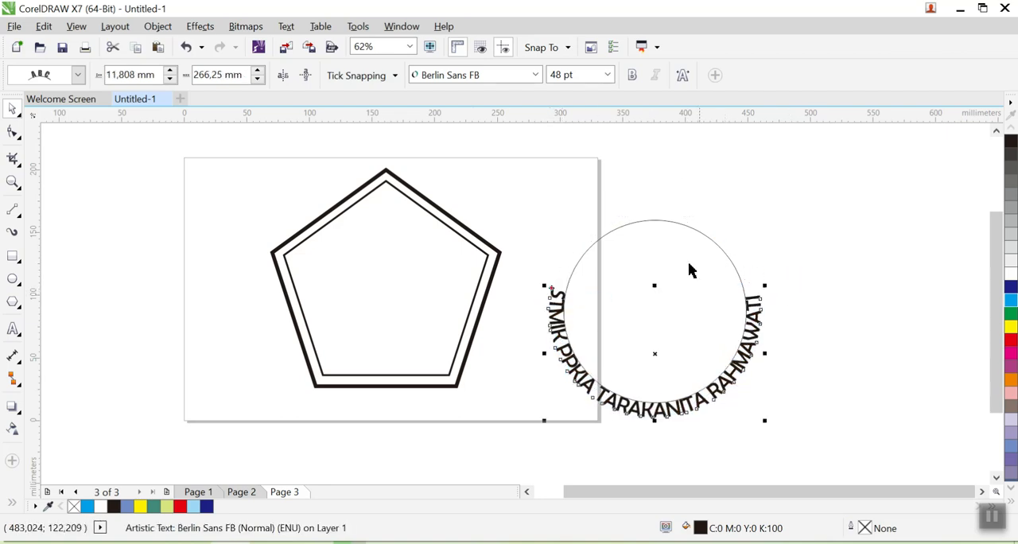
- Place a horizontal guideline at the curved text's ends and shift the text along the circle to an offset of about 264 mm
drag(674, 116, 681, 288)
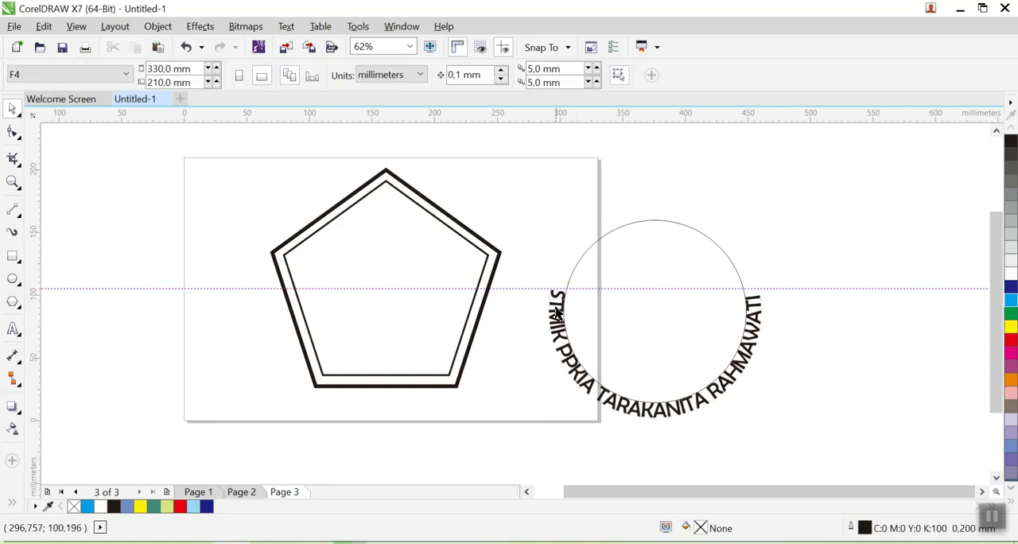
click(558, 314)
mouse_move(550, 291)
mouse_down()
mouse_move(551, 300)
mouse_move(548, 292)
mouse_up()
scroll(551, 292, up, 2)
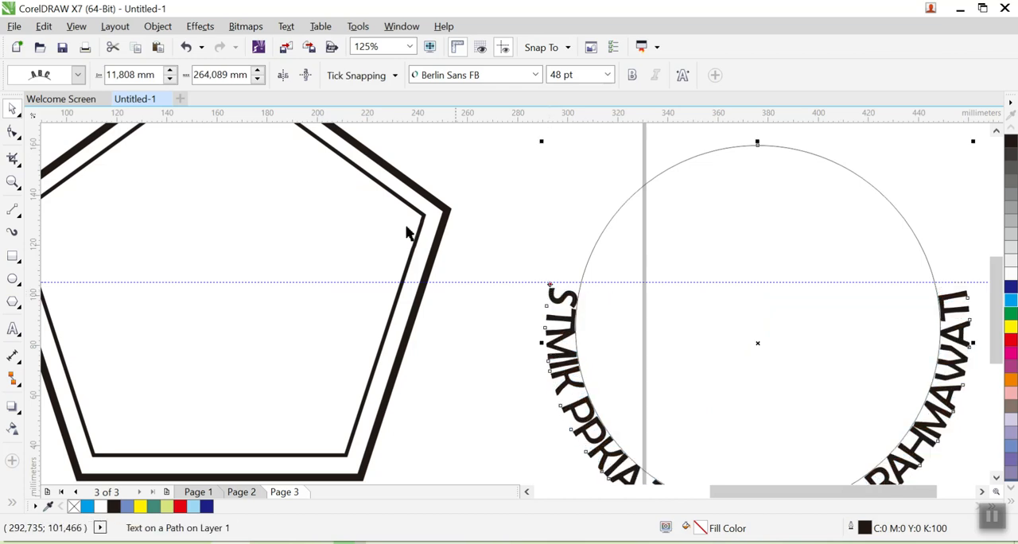
click(587, 218)
scroll(588, 218, down, 2)
drag(616, 232, 535, 264)
scroll(534, 264, up, 1)
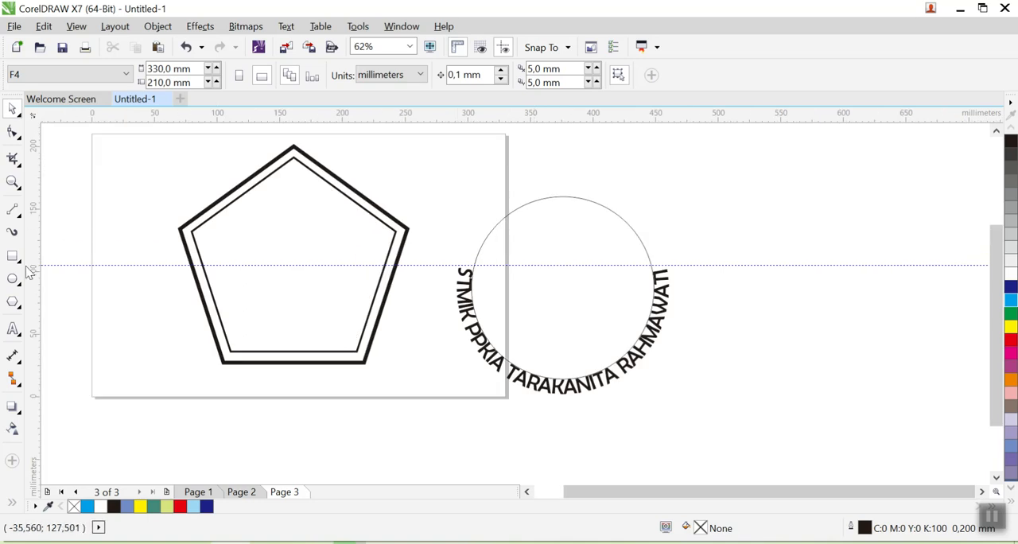
- Add the artistic text PERPUSTAKAAN above the circle
click(13, 328)
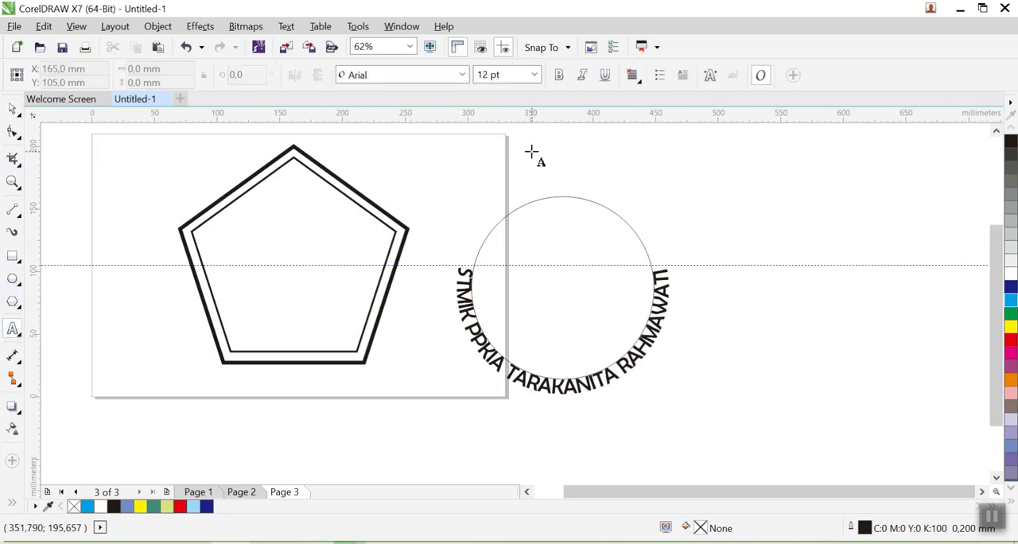
click(531, 150)
text(PERPUSTA)
key(ctrl+space)
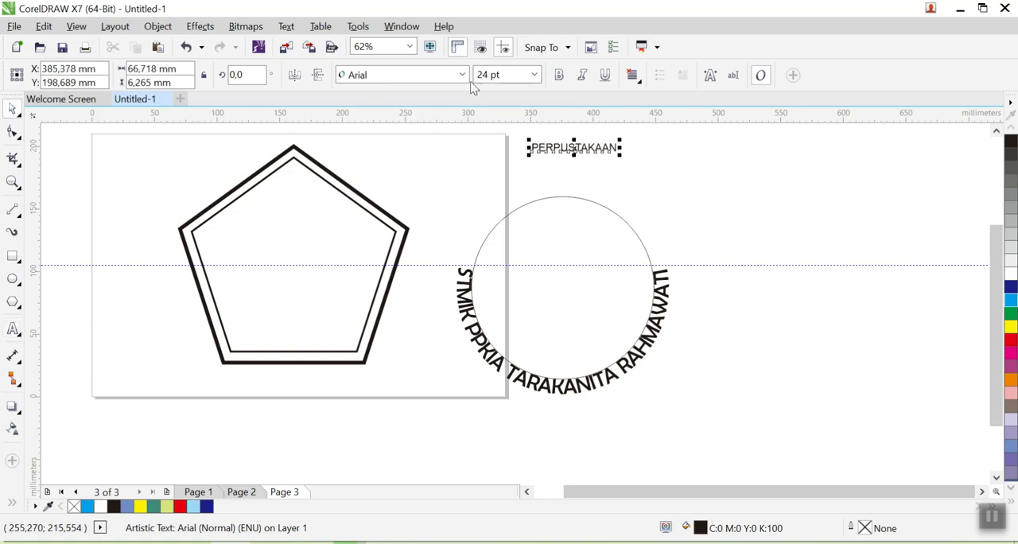
- Format the PERPUSTAKAAN text in bold Berlin Sans FB at 48 pt
click(462, 74)
click(571, 98)
click(536, 75)
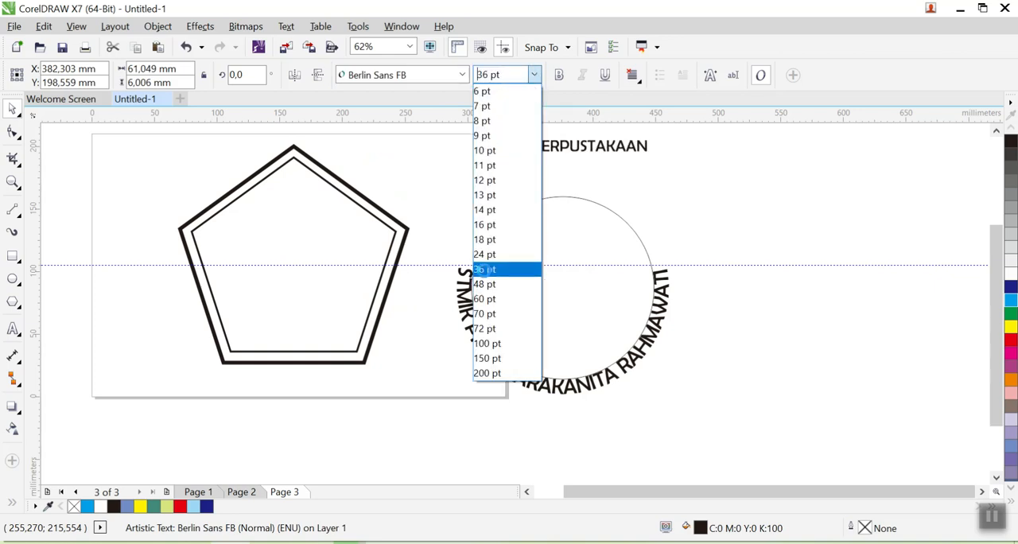
click(484, 269)
click(556, 75)
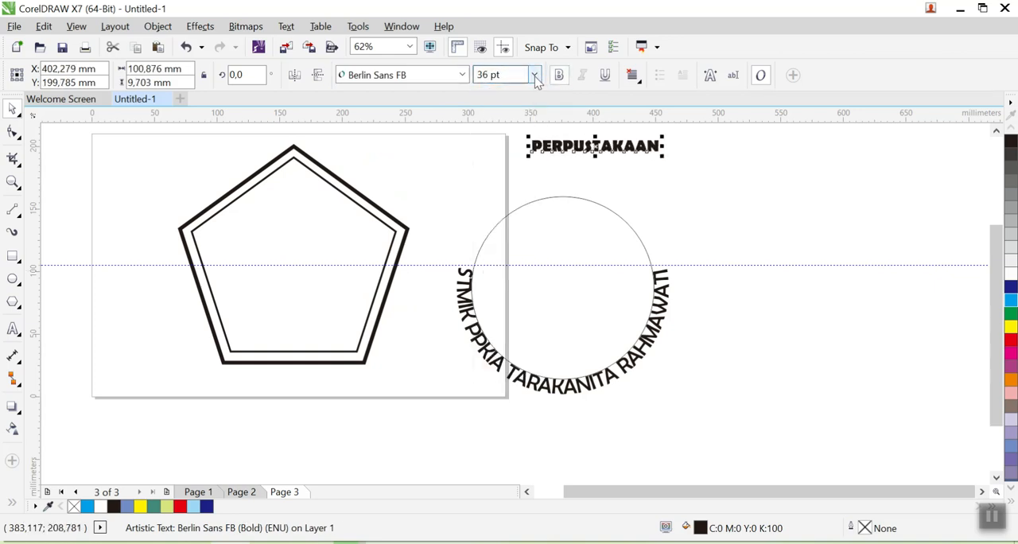
click(534, 74)
click(487, 284)
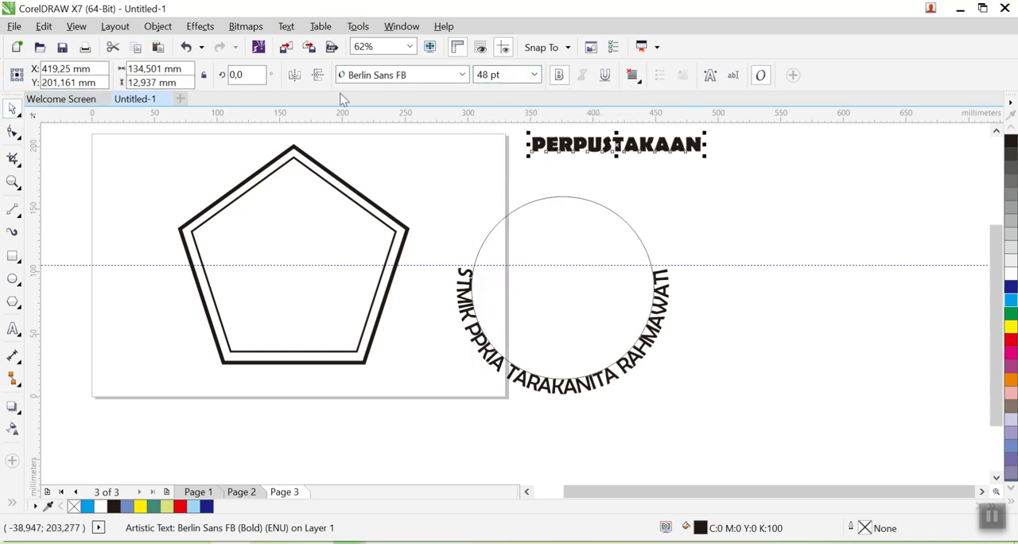
- Fit the PERPUSTAKAAN text to the circle's path, centred along the outside of its upper half
click(287, 26)
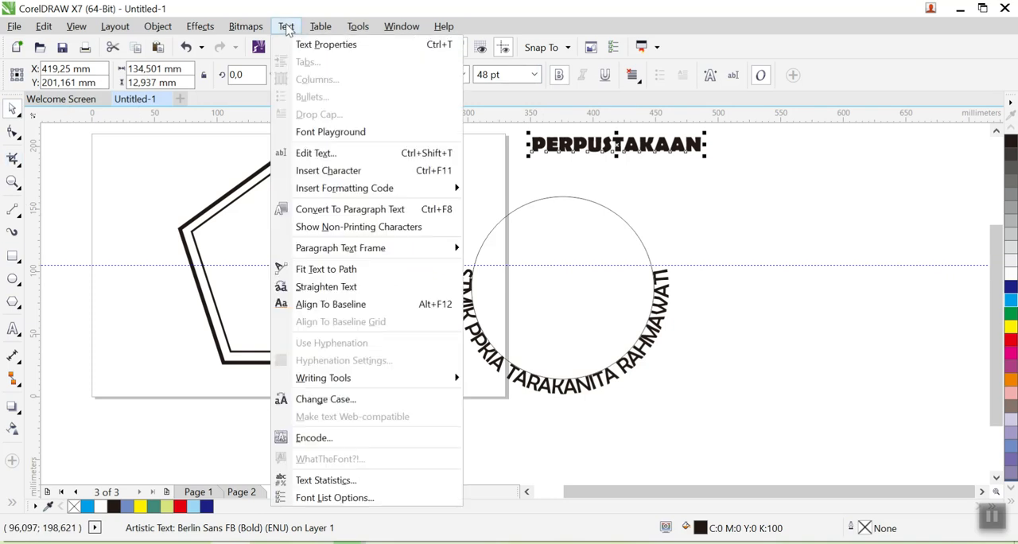
click(326, 268)
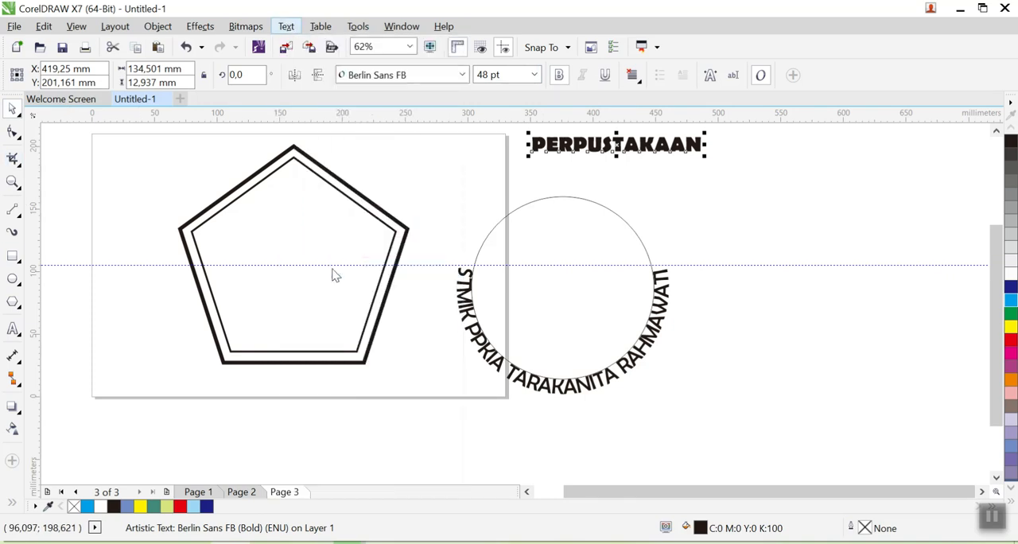
click(564, 191)
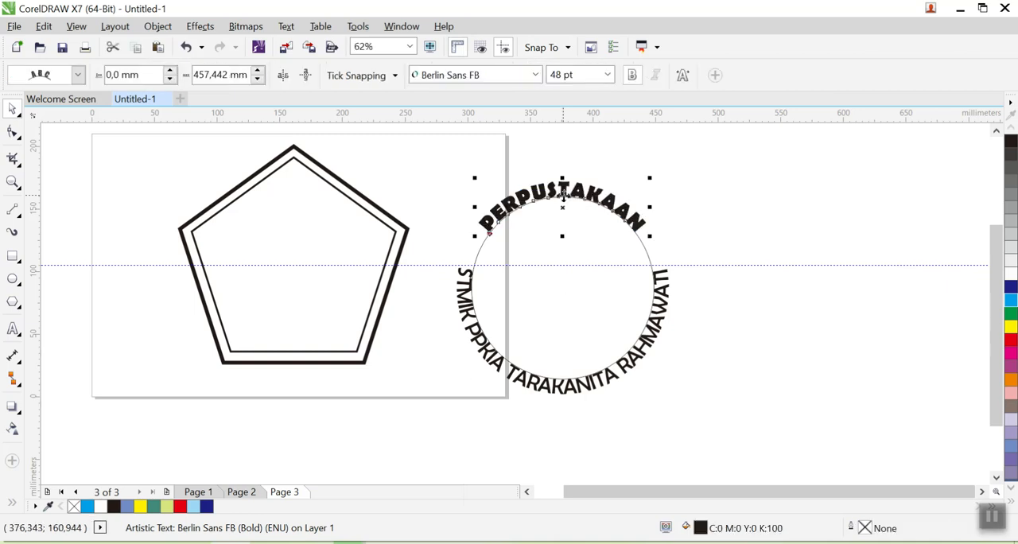
click(742, 248)
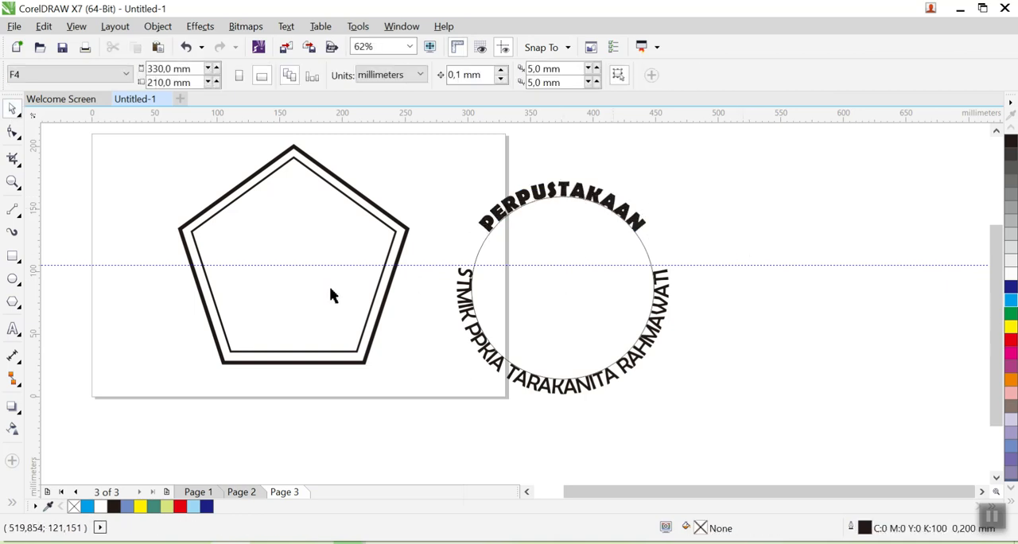
- Draw a five-pointed star about 20 mm wide, place it in the left gap between the two curved texts, and tilt it to about 351.5°
click(20, 313)
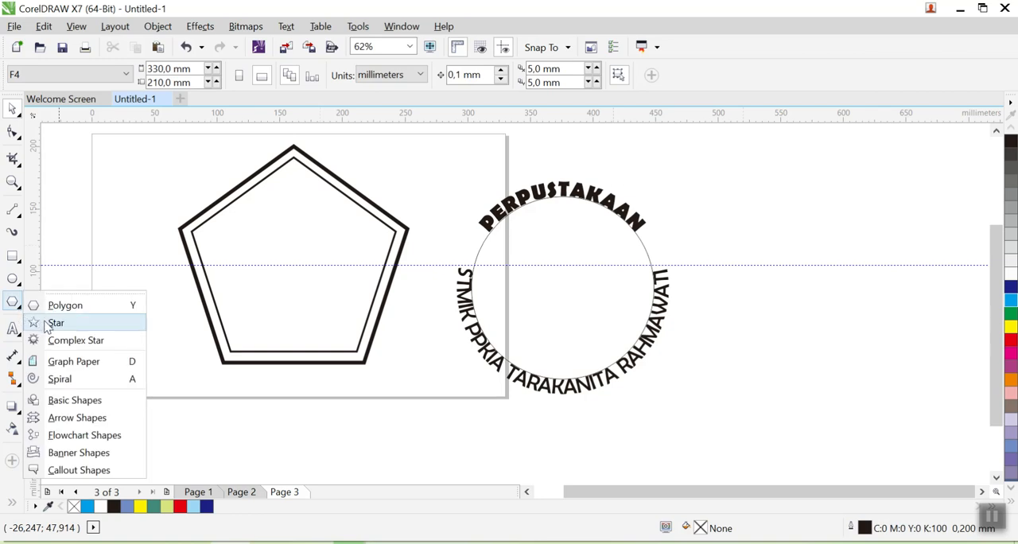
click(53, 323)
drag(727, 222, 756, 253)
click(14, 111)
scroll(543, 218, up, 3)
drag(898, 275, 358, 289)
click(374, 288)
drag(387, 260, 395, 265)
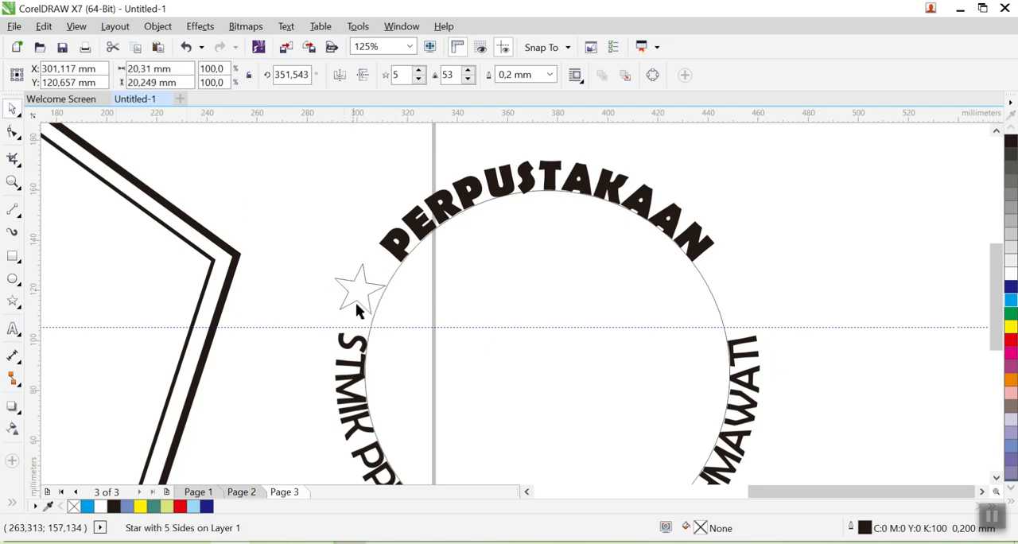
- Place a mirrored copy of the star in the right gap between the two curved texts
click(366, 284)
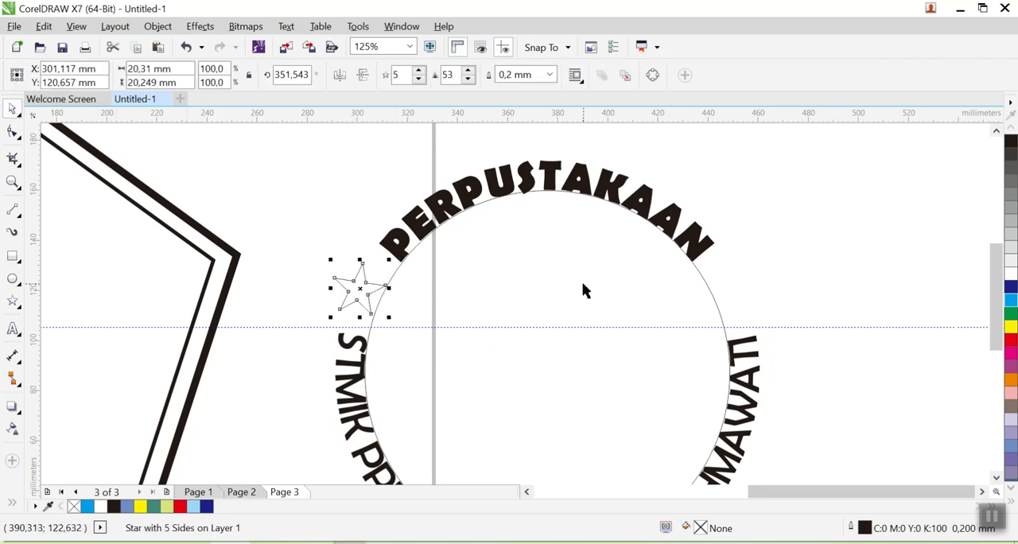
drag(360, 288, 734, 290)
click(830, 260)
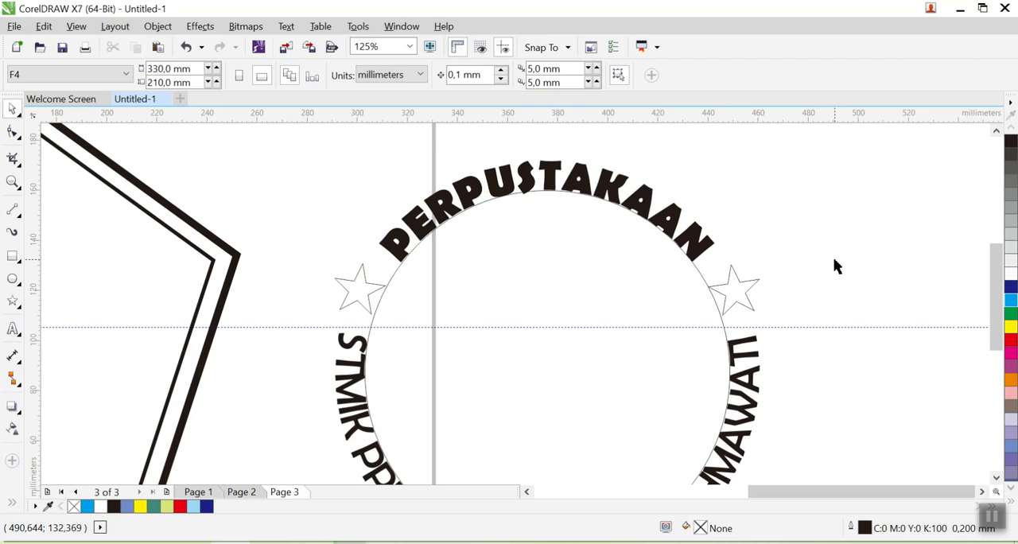
- Move the circle, both curved texts and the stars into the pentagon's centre and scale them to about 118 mm wide
scroll(833, 257, down, 2)
drag(869, 377, 790, 368)
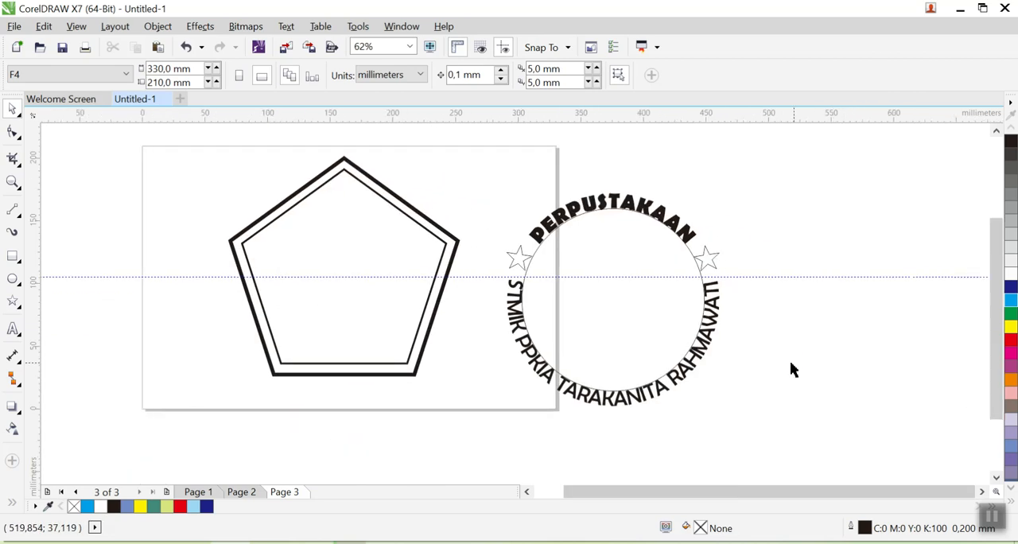
drag(472, 137, 773, 434)
drag(500, 191, 345, 243)
drag(252, 189, 267, 201)
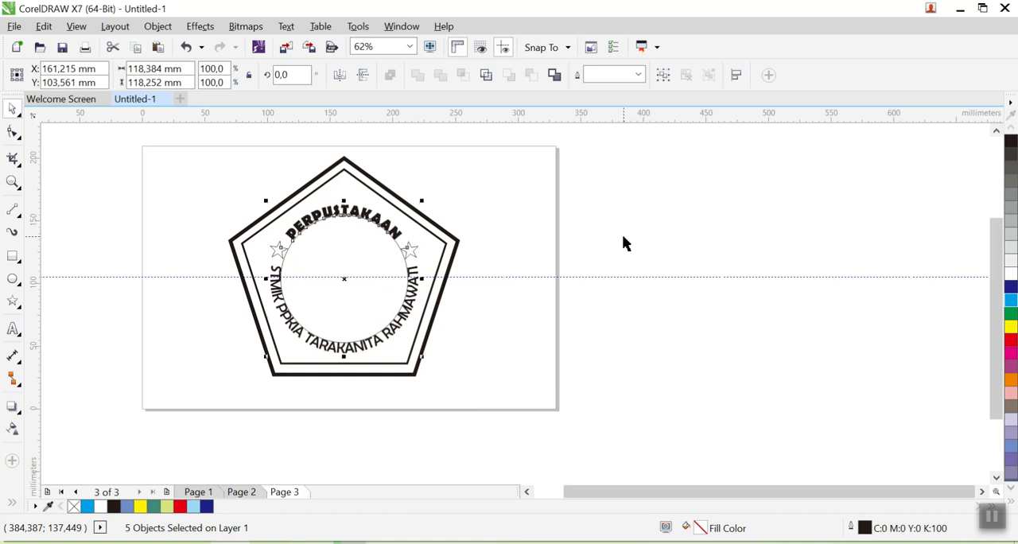
click(682, 283)
- Remove the outline of the circle that carries the curved lettering
scroll(332, 286, up, 2)
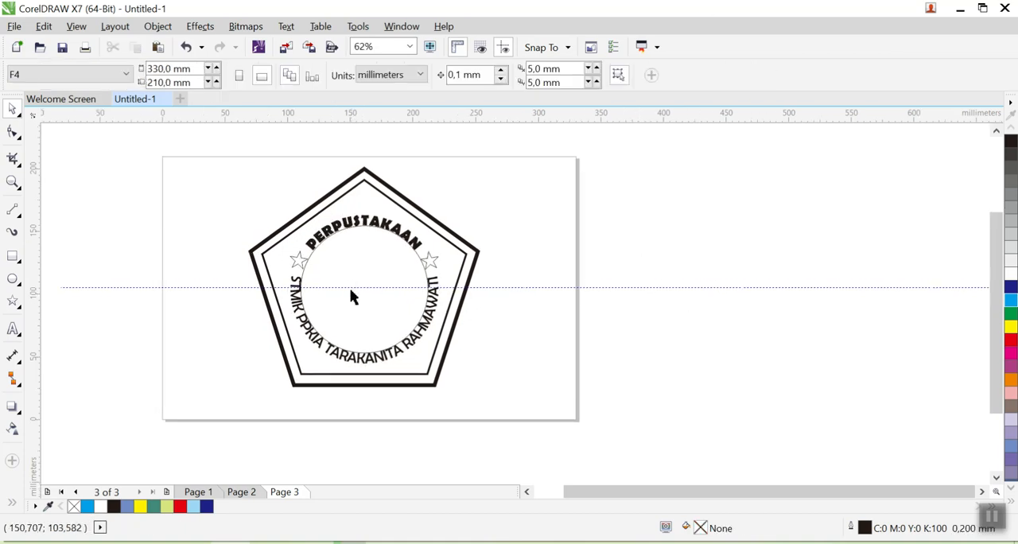
click(361, 246)
click(361, 241)
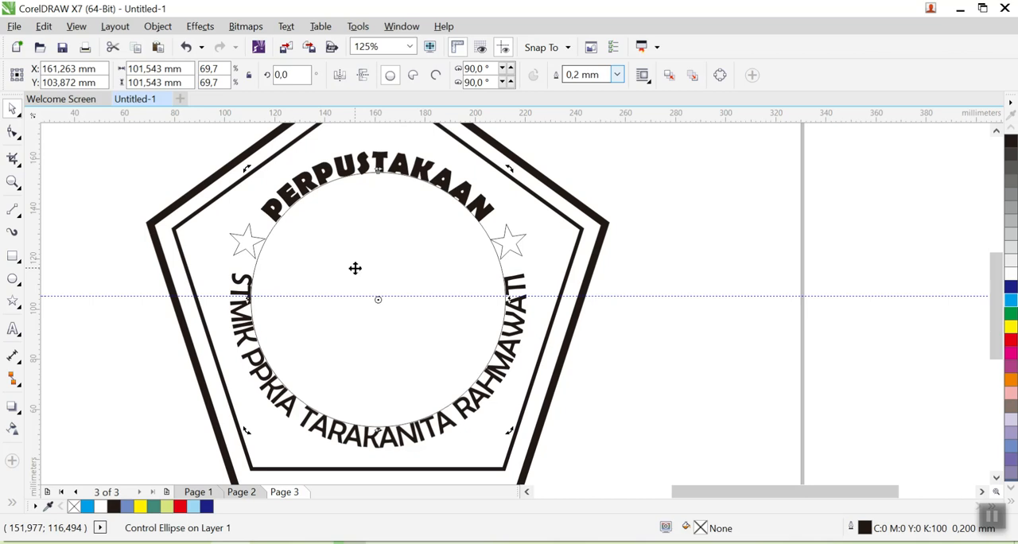
click(354, 267)
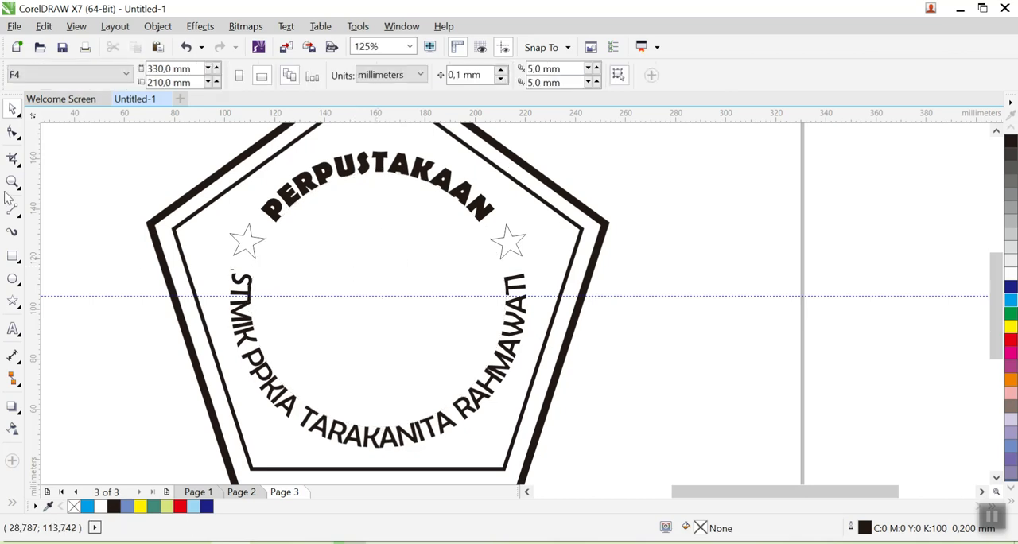
- Check the emblem's colours on Page 1 and fill the outer pentagon on Page 3 with yellow
click(503, 249)
click(504, 243)
click(707, 290)
click(583, 257)
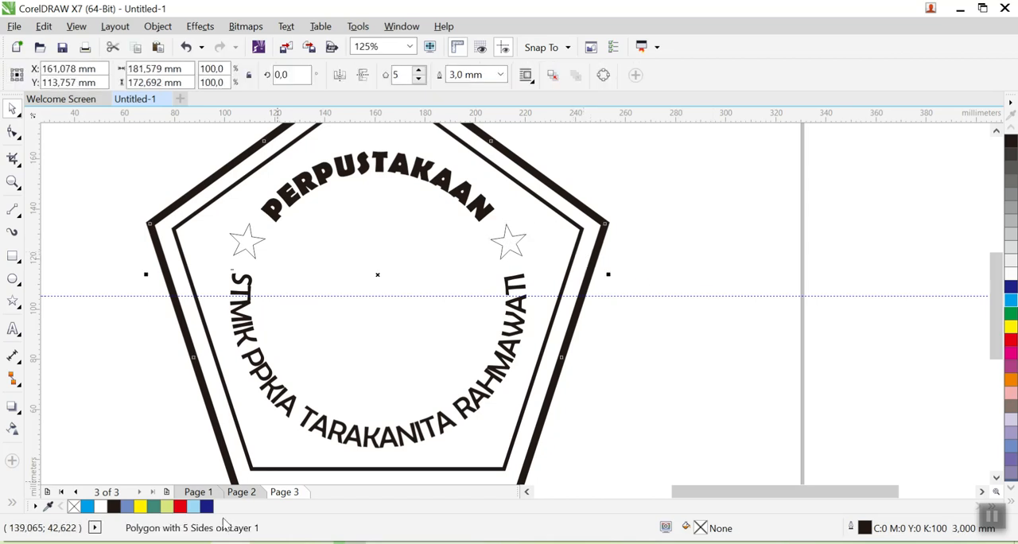
click(198, 492)
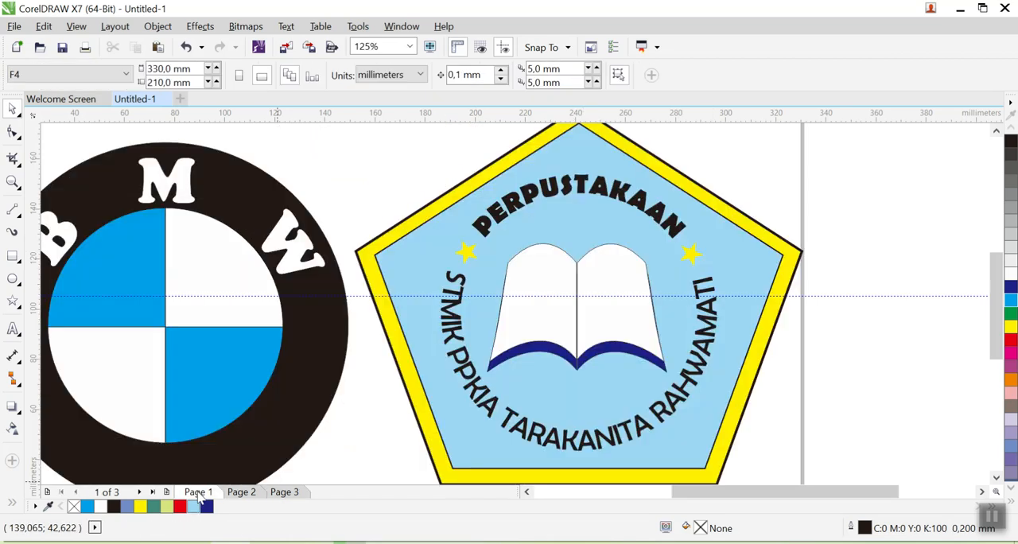
click(284, 493)
click(586, 246)
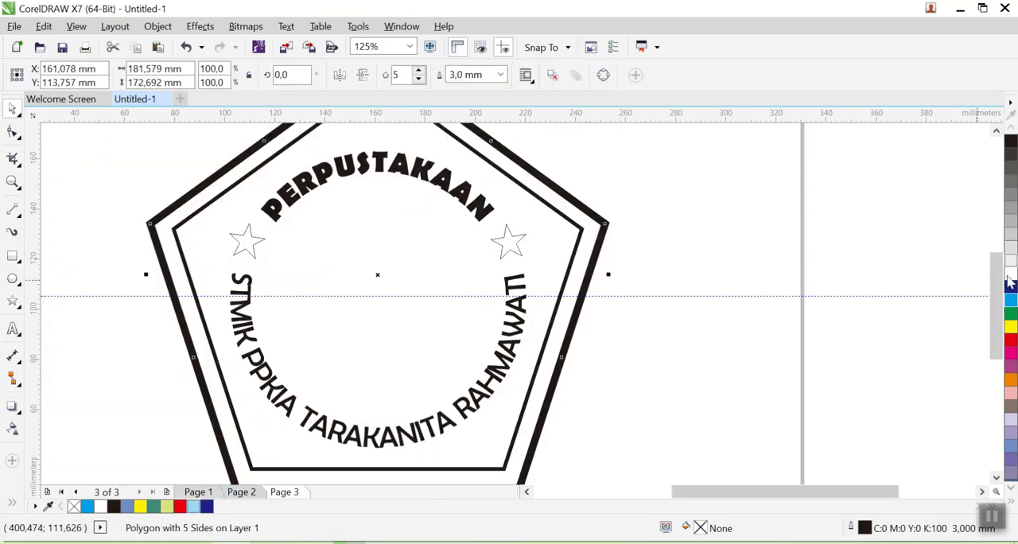
click(1011, 326)
click(728, 271)
- Fill the inner pentagon with a teal green from the expanded colour palette
click(550, 237)
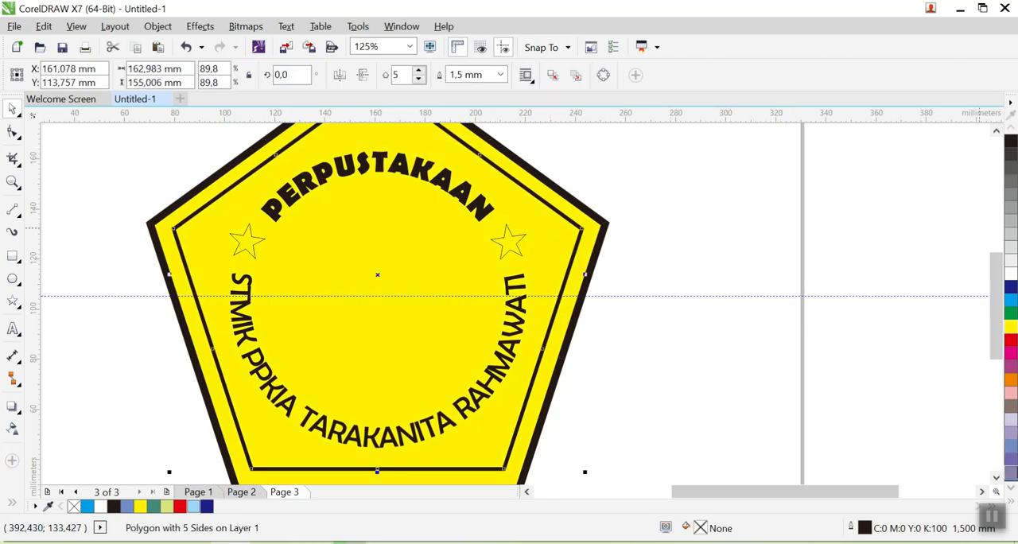
click(1012, 505)
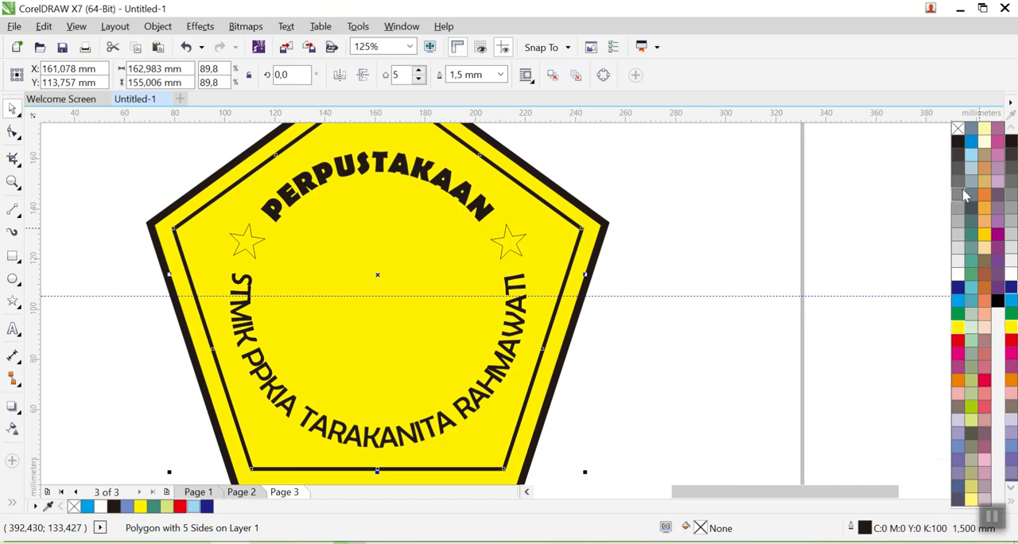
click(975, 269)
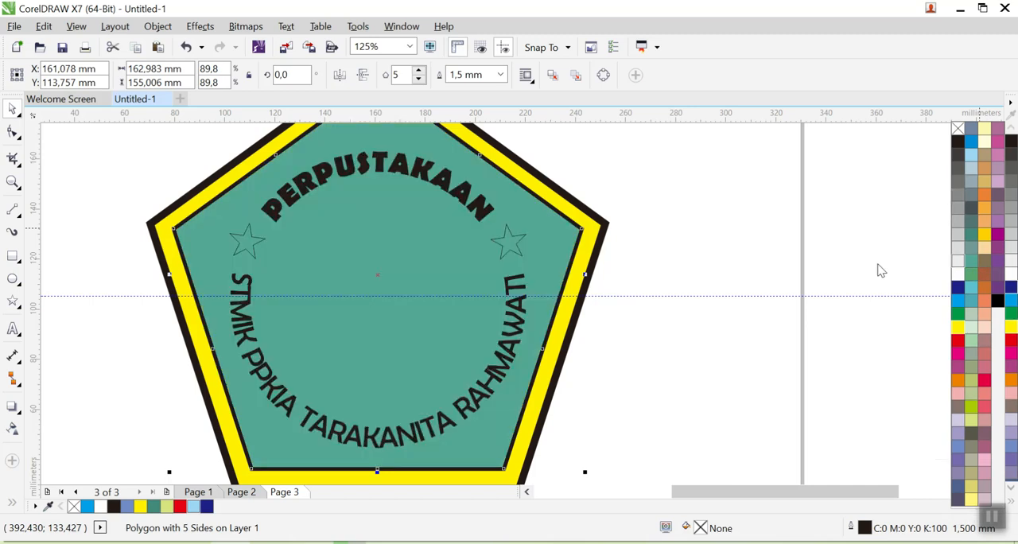
click(746, 227)
- Give both stars a yellow fill and a yellow outline
click(510, 246)
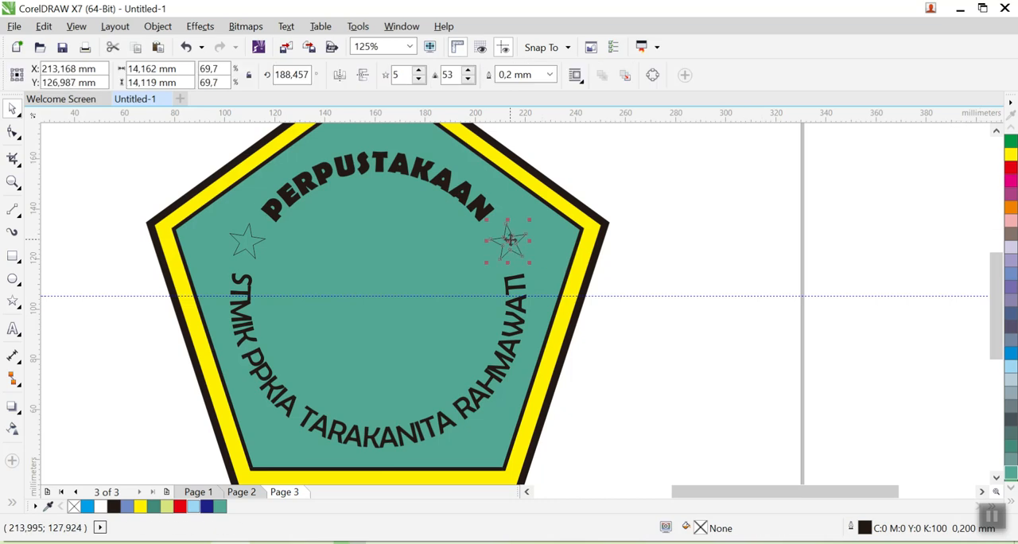
click(1012, 156)
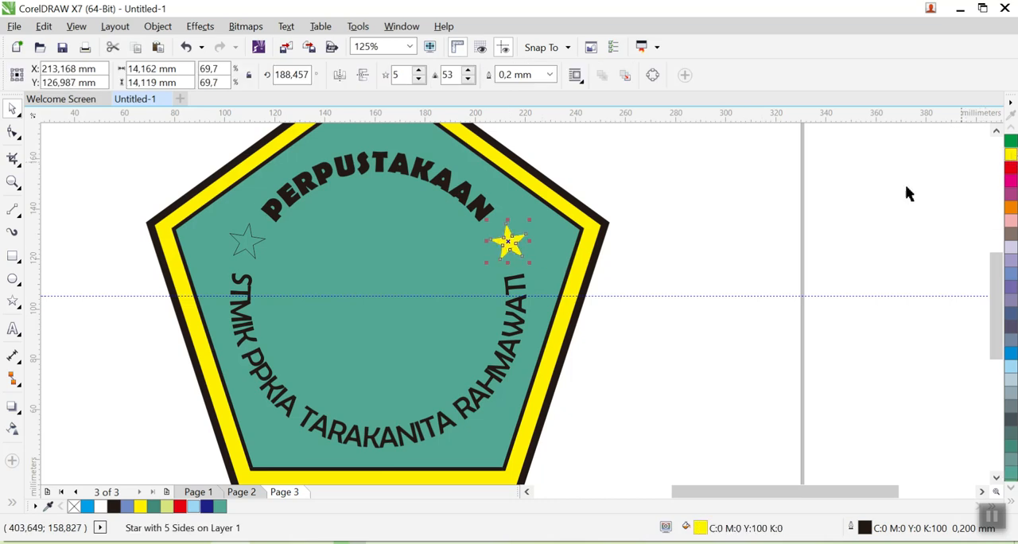
click(249, 247)
click(1012, 156)
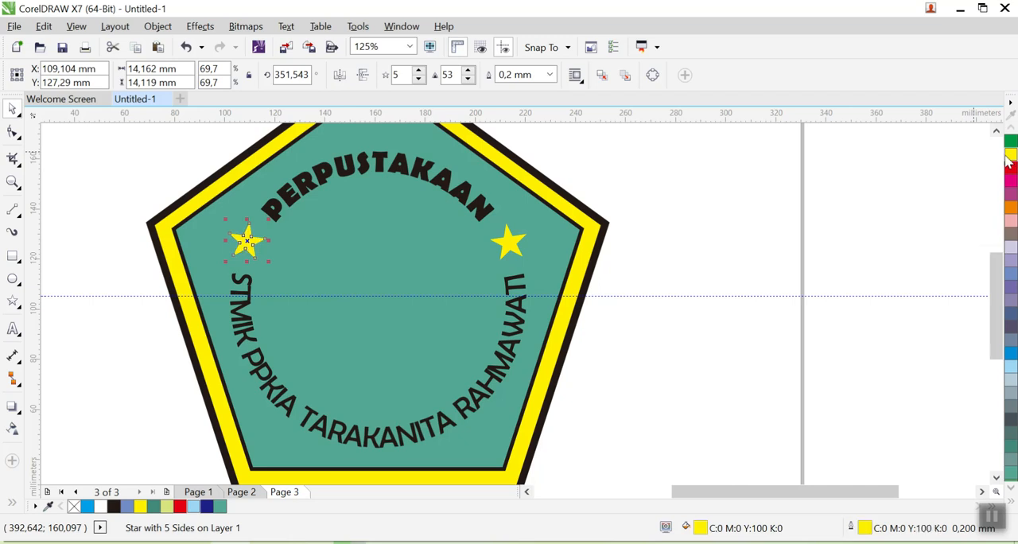
click(130, 203)
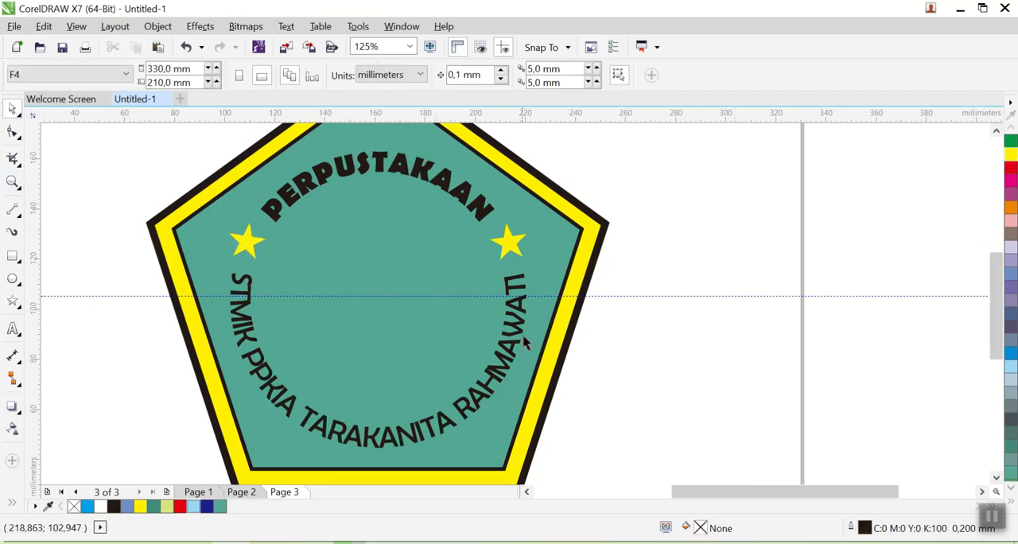
- Check the book shape on Page 1 and draw a rectangle about 38 × 57 mm beside the pentagon on Page 3
click(196, 493)
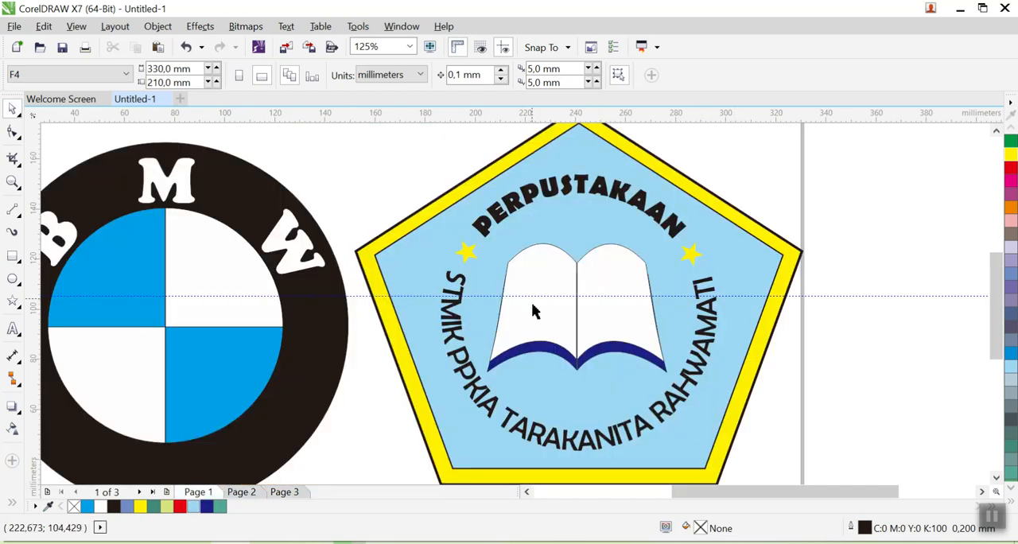
click(285, 494)
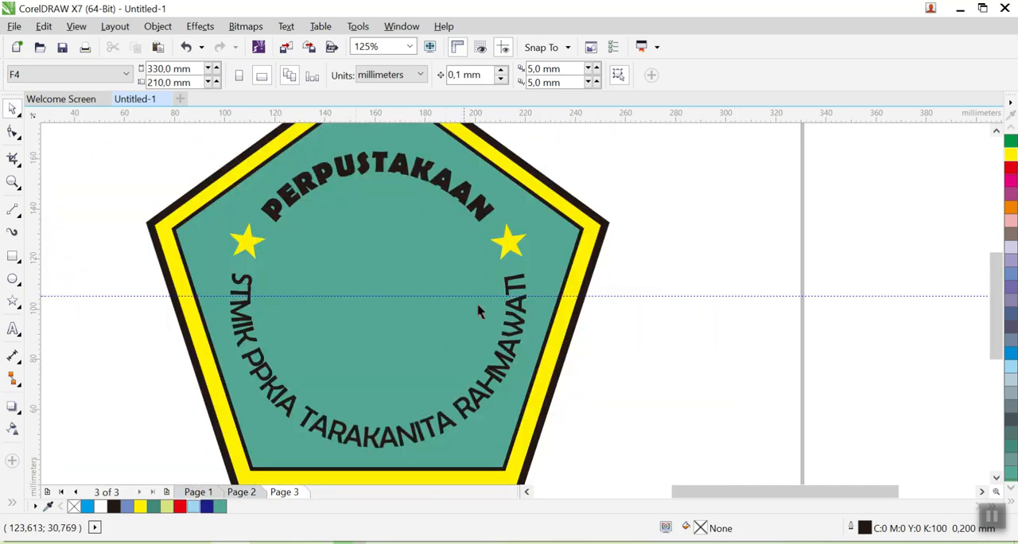
scroll(654, 241, down, 1)
scroll(555, 249, up, 1)
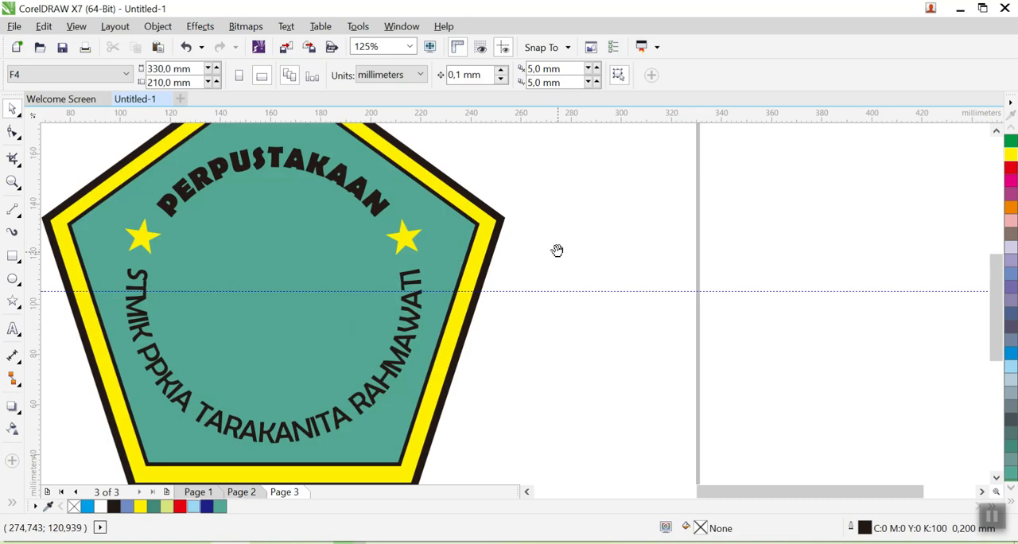
click(13, 256)
mouse_move(577, 218)
mouse_down()
mouse_move(577, 262)
mouse_move(653, 355)
mouse_move(673, 362)
mouse_up()
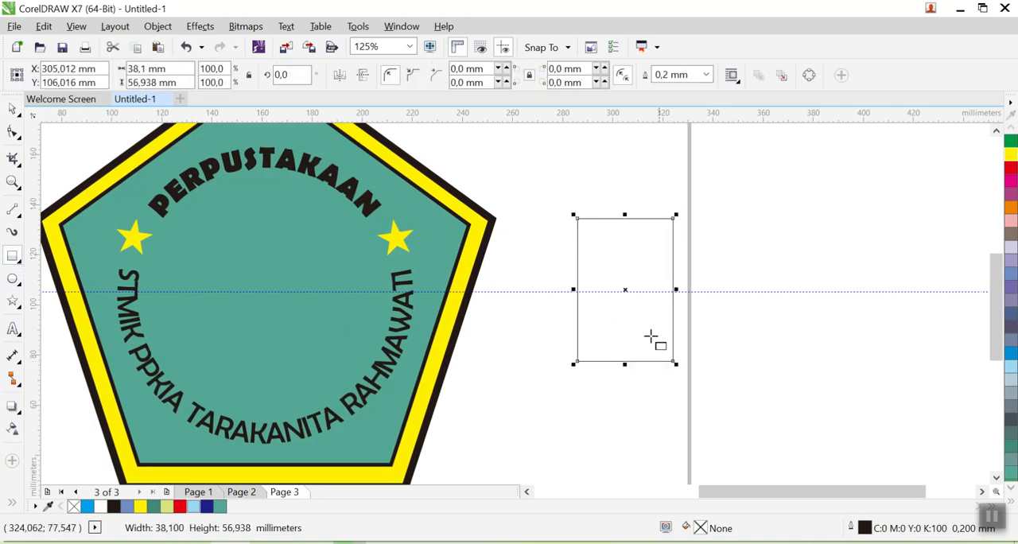
- Convert the rectangle to curves and activate the Shape tool to edit its nodes
right_click(627, 292)
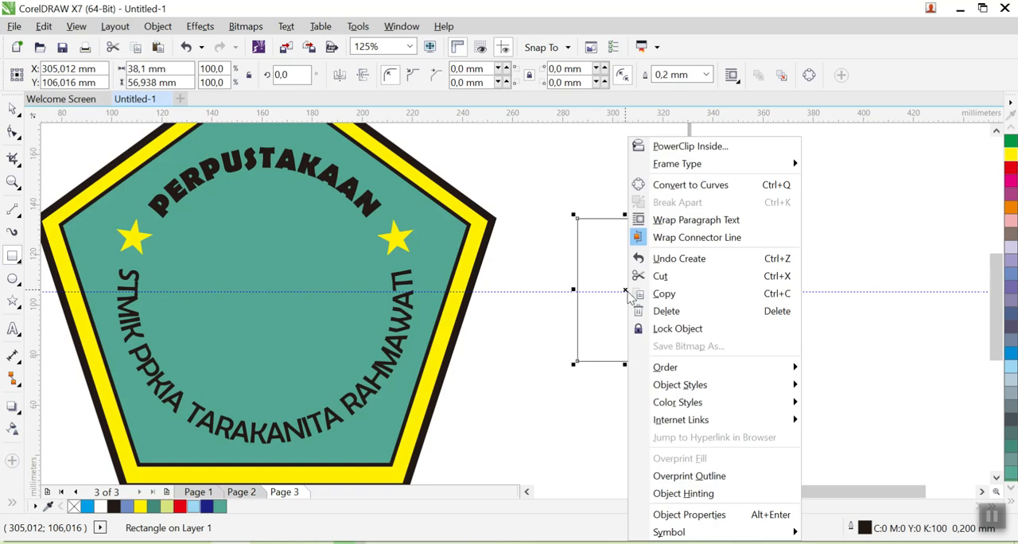
click(678, 187)
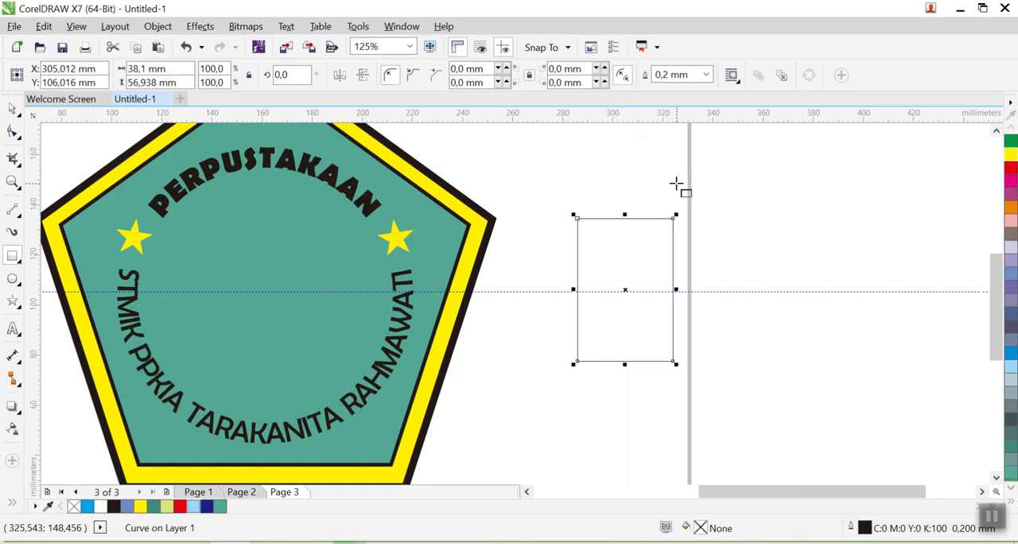
click(13, 134)
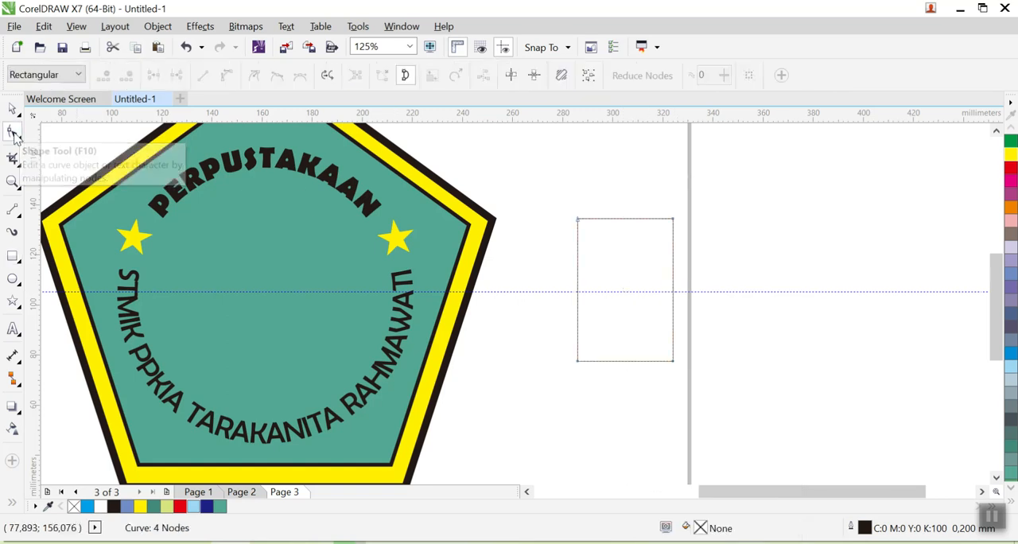
- Convert the rectangle's four sides to curve segments and move its lower-left corner about 10 mm outward
right_click(578, 228)
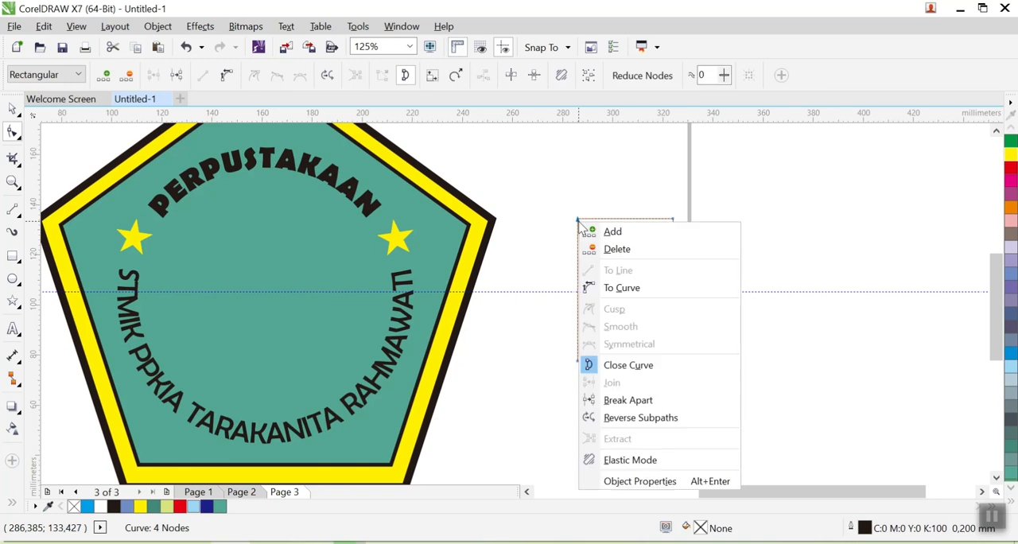
click(649, 295)
right_click(672, 227)
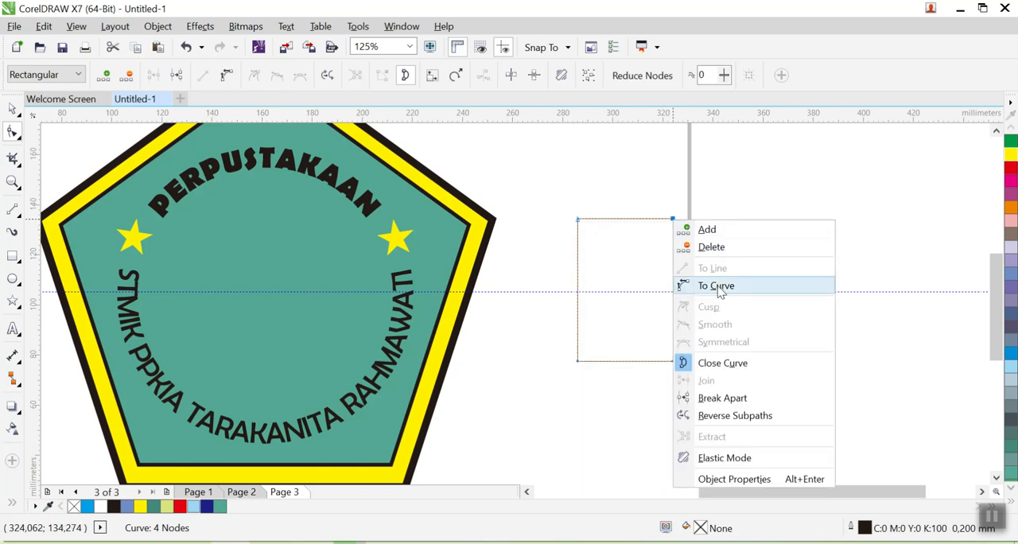
click(681, 284)
click(673, 362)
right_click(674, 363)
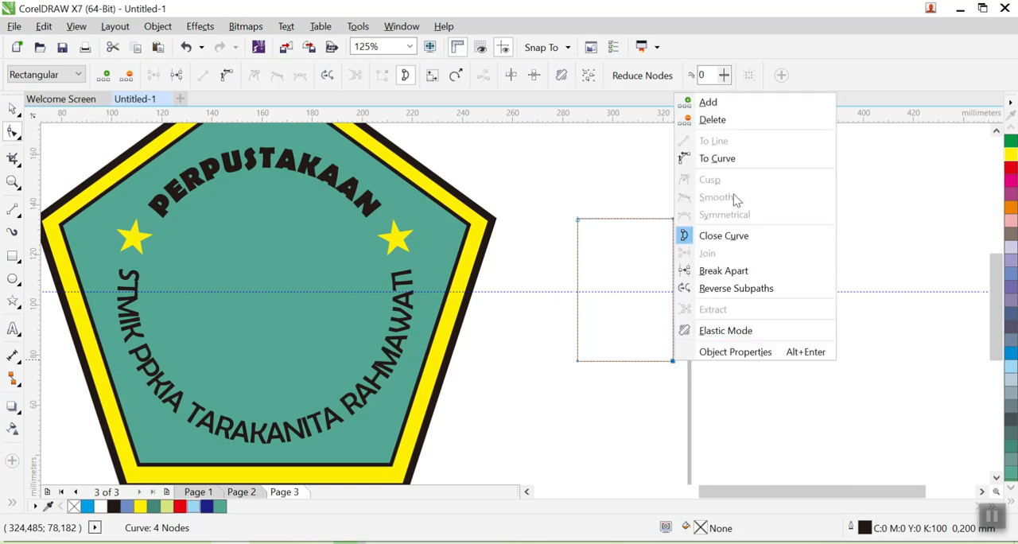
click(731, 165)
drag(578, 362, 552, 363)
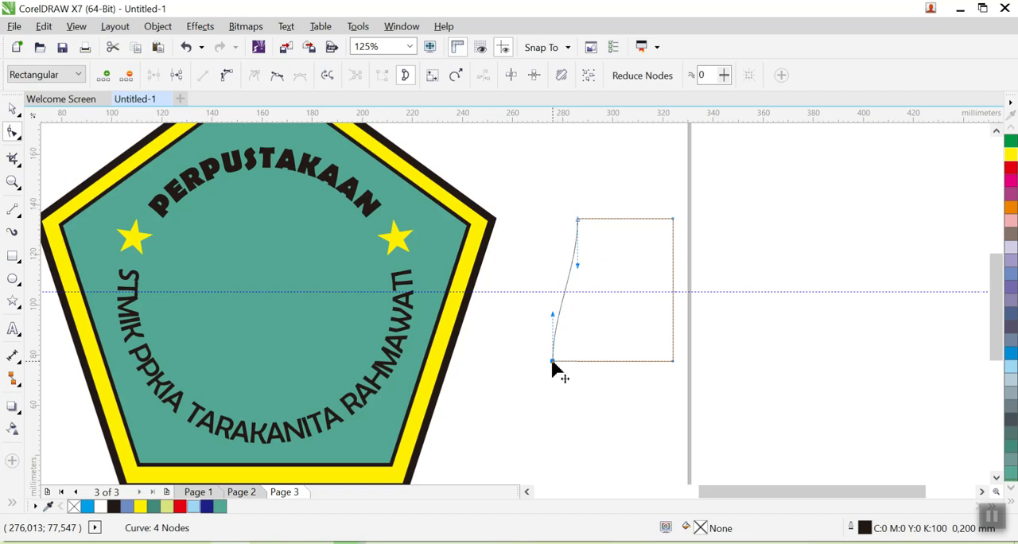
right_click(552, 363)
click(598, 160)
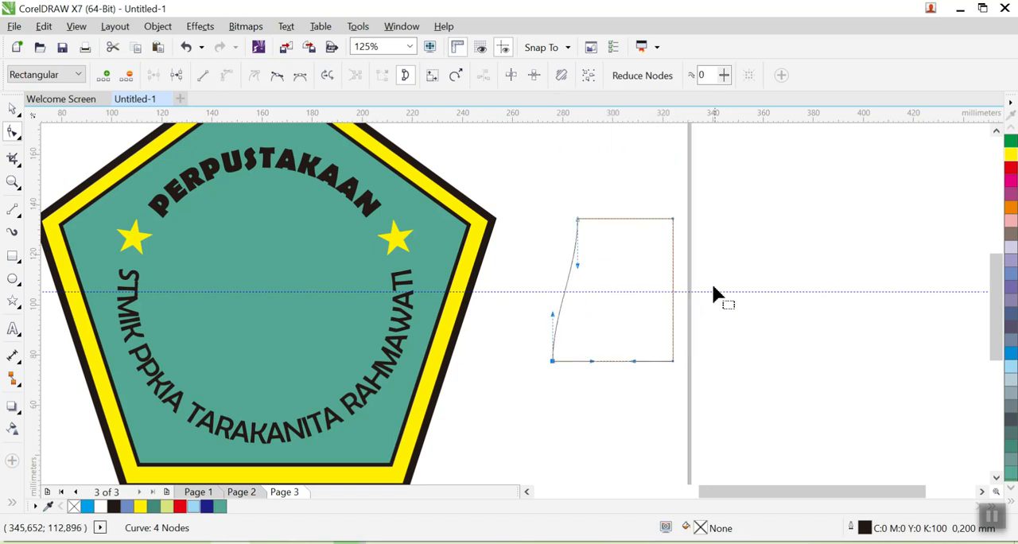
- Bend the left side slightly and arch the bottom and top edges upward to form a book page about 48 × 64 mm
drag(712, 287, 703, 287)
drag(543, 313, 554, 311)
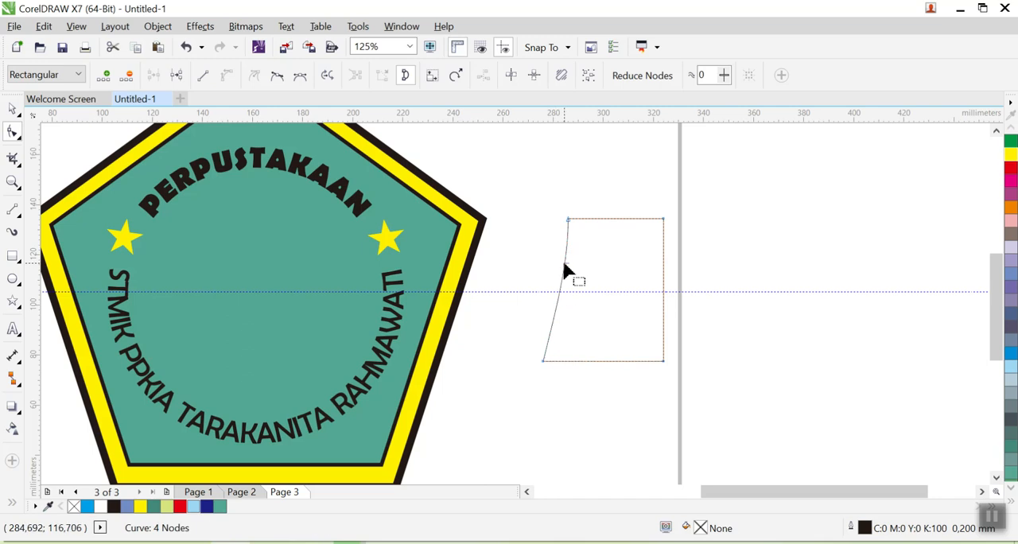
click(569, 239)
click(567, 261)
drag(567, 261, 564, 273)
click(738, 289)
click(547, 364)
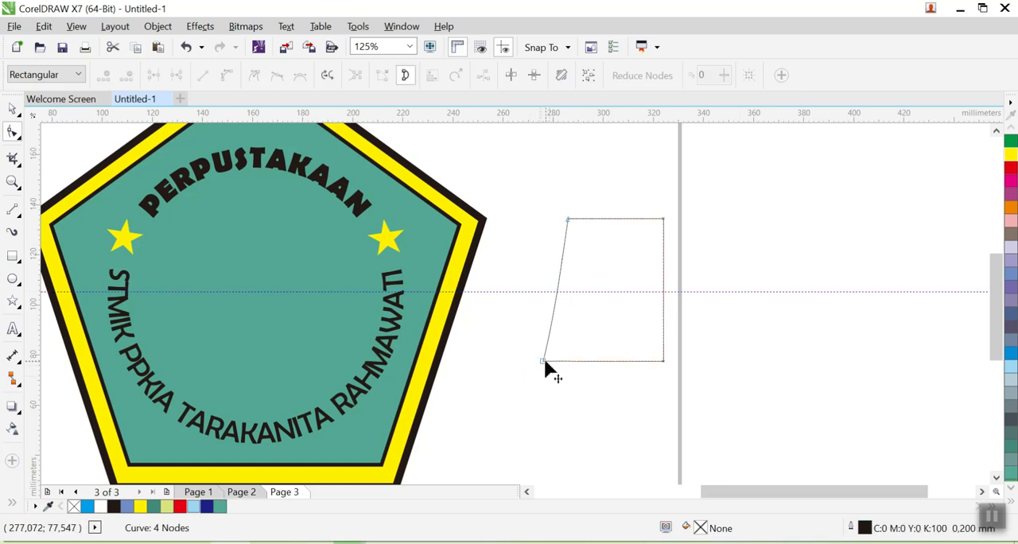
drag(591, 339, 618, 312)
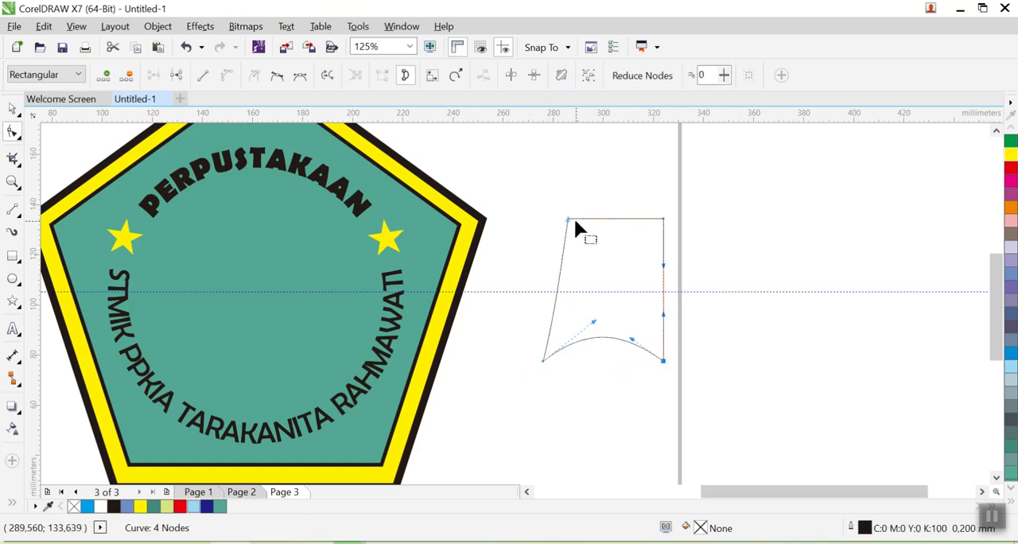
drag(600, 219, 641, 208)
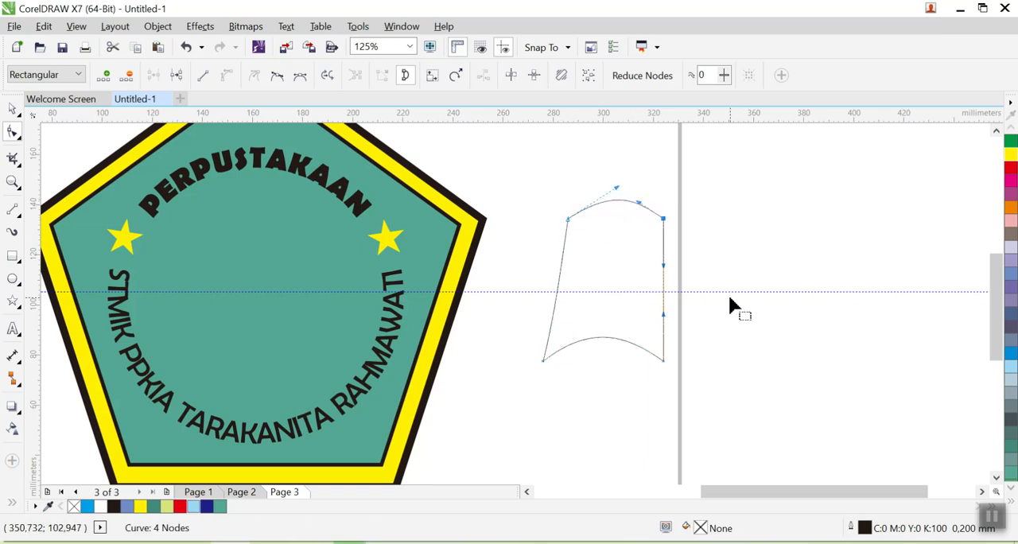
click(728, 296)
- Mirror a copy of the page horizontally and place it against the original's straight edge as the facing page
click(15, 110)
click(742, 315)
click(587, 339)
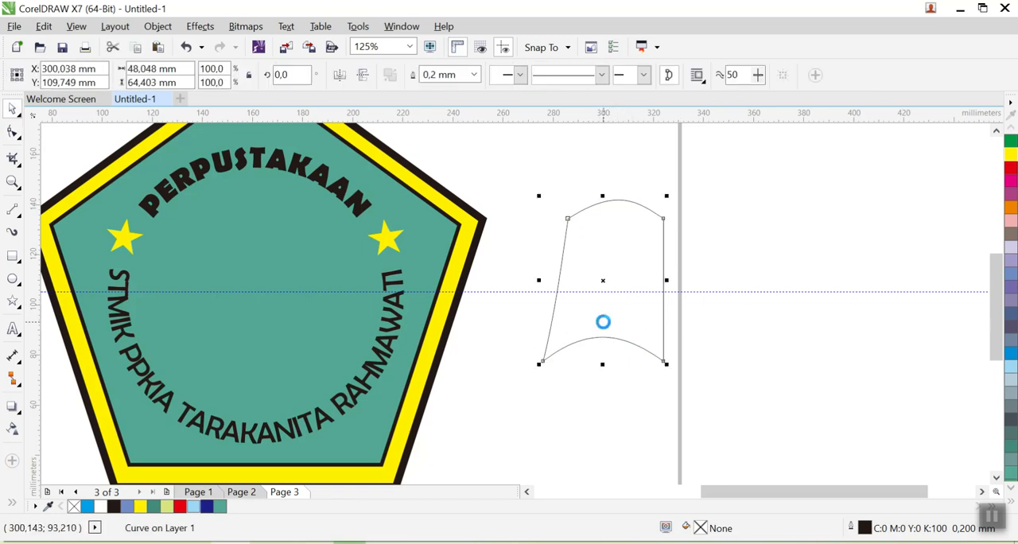
click(337, 76)
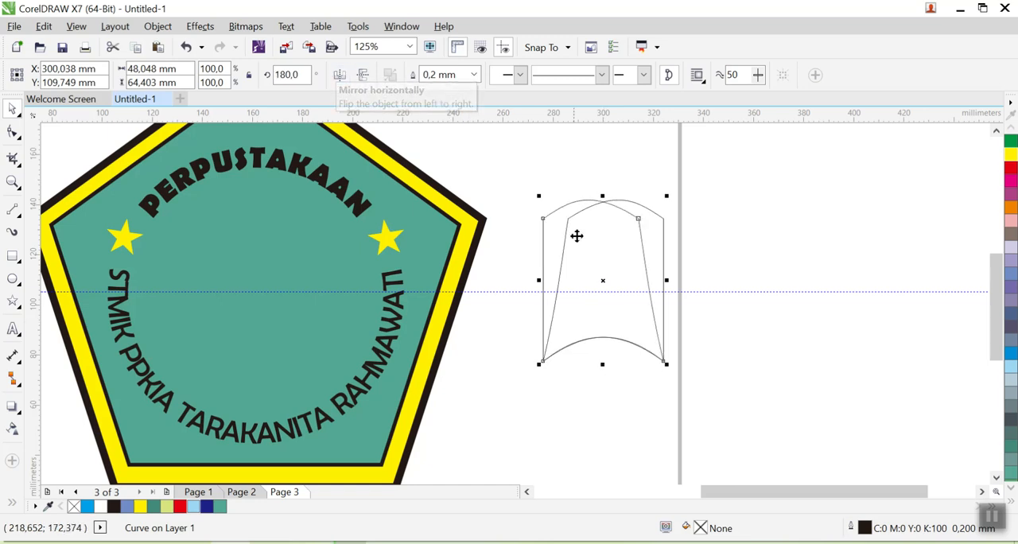
drag(575, 239, 699, 242)
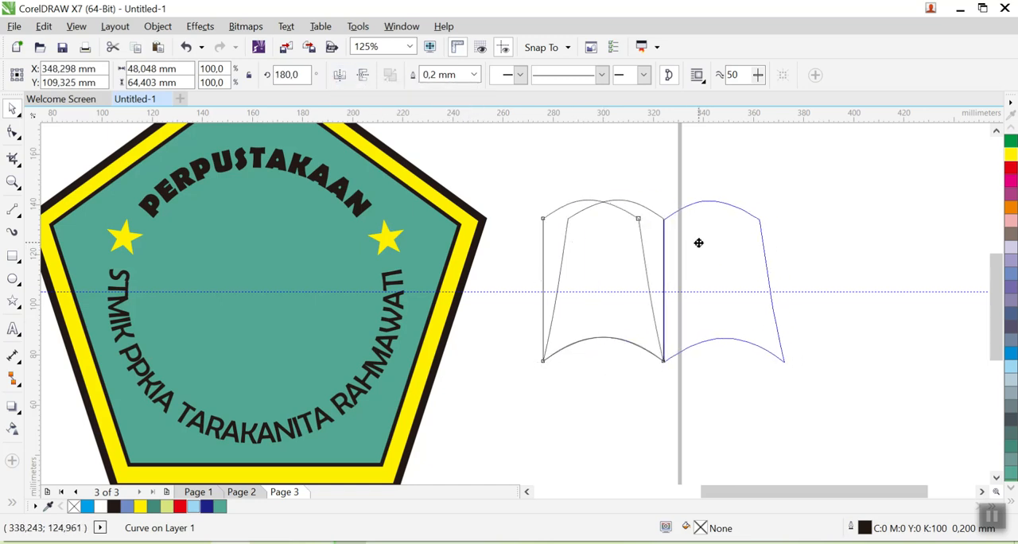
click(756, 280)
- Set the outline width of both book pages to 0.75 mm
drag(539, 189, 868, 420)
click(638, 74)
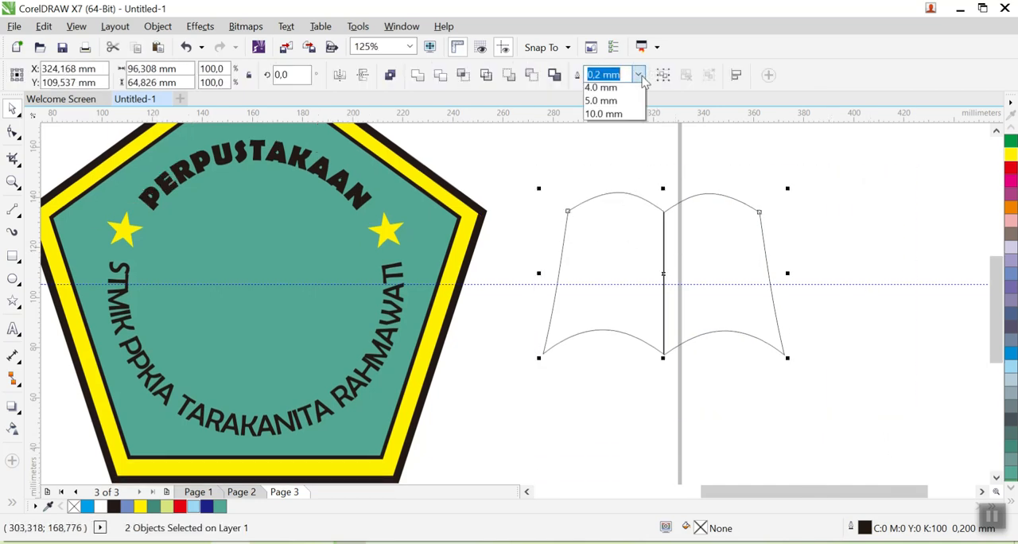
click(603, 161)
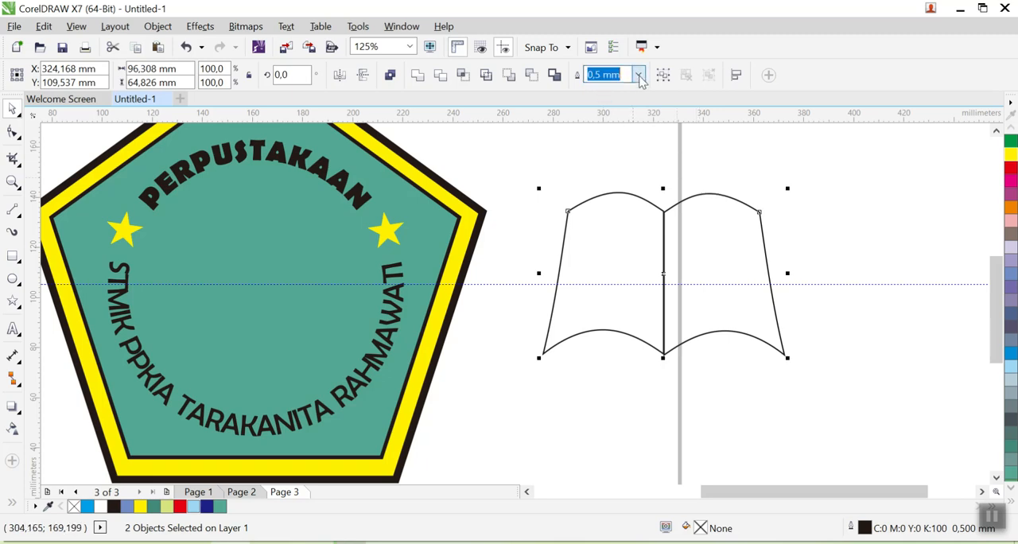
click(638, 75)
click(605, 168)
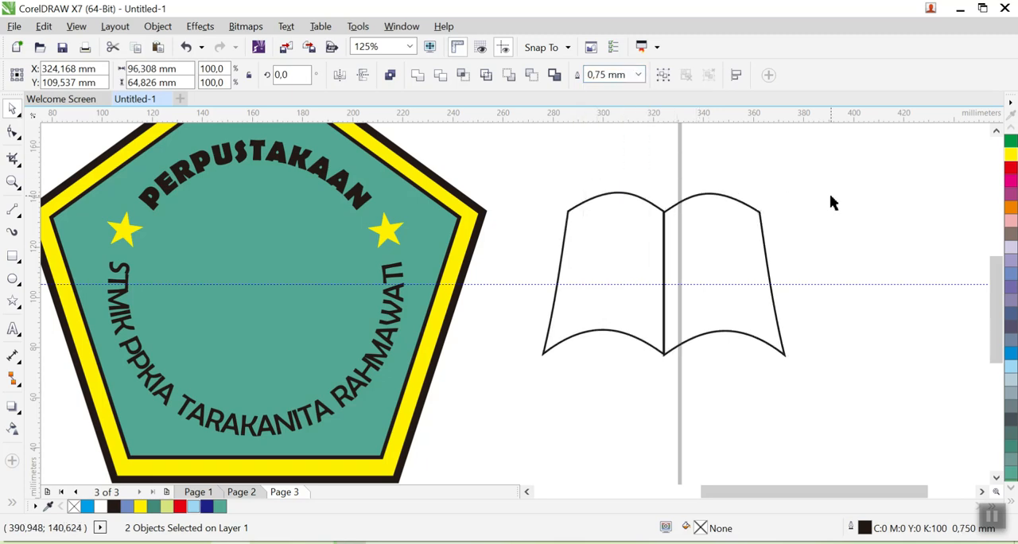
click(831, 203)
- Group the two book pages into one object
drag(531, 141, 824, 390)
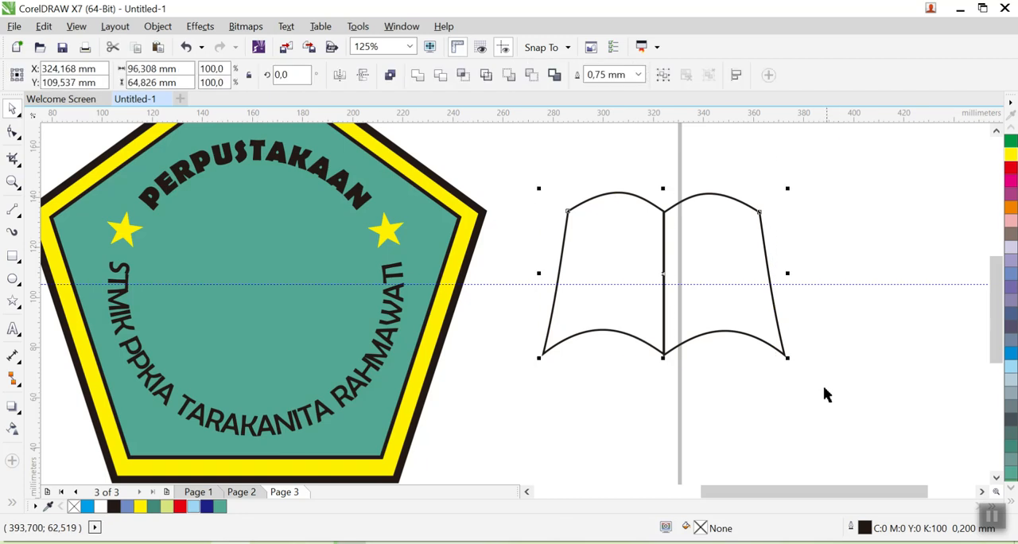
key(ctrl+g)
right_click(645, 281)
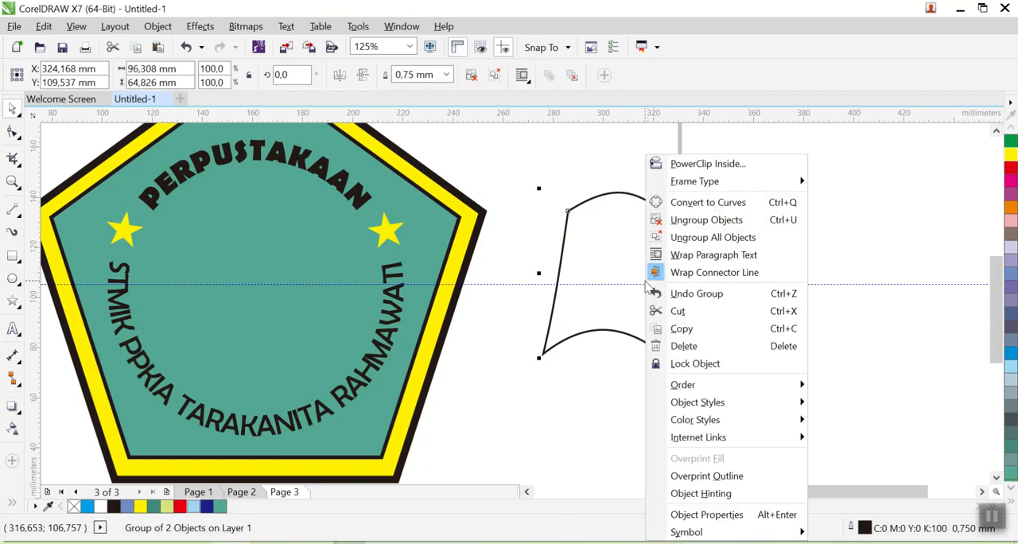
click(596, 266)
click(845, 232)
click(730, 237)
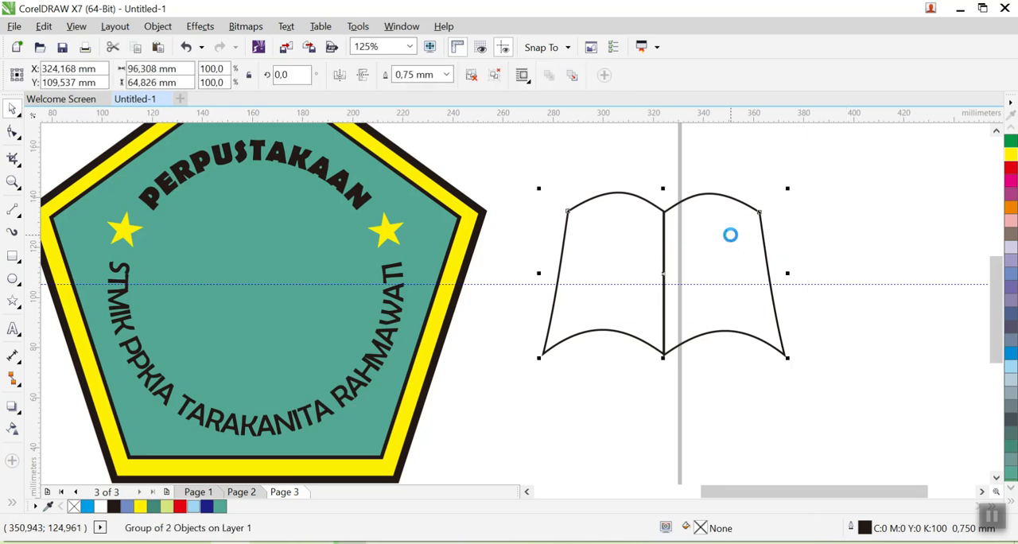
- Duplicate the grouped pages about 7 mm lower and widen the copy to about 98.8 mm so the spines align
drag(730, 235, 727, 253)
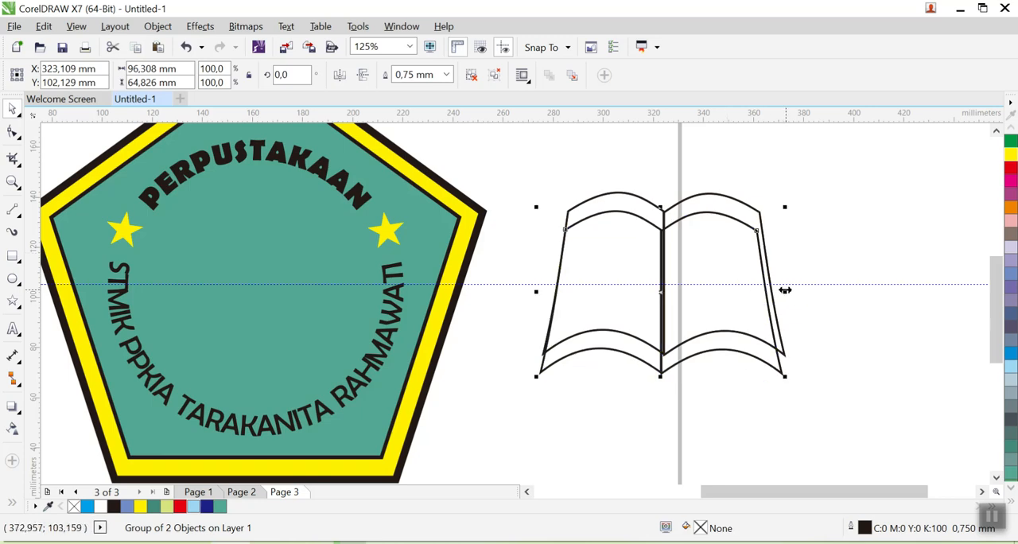
click(712, 292)
drag(792, 290, 792, 292)
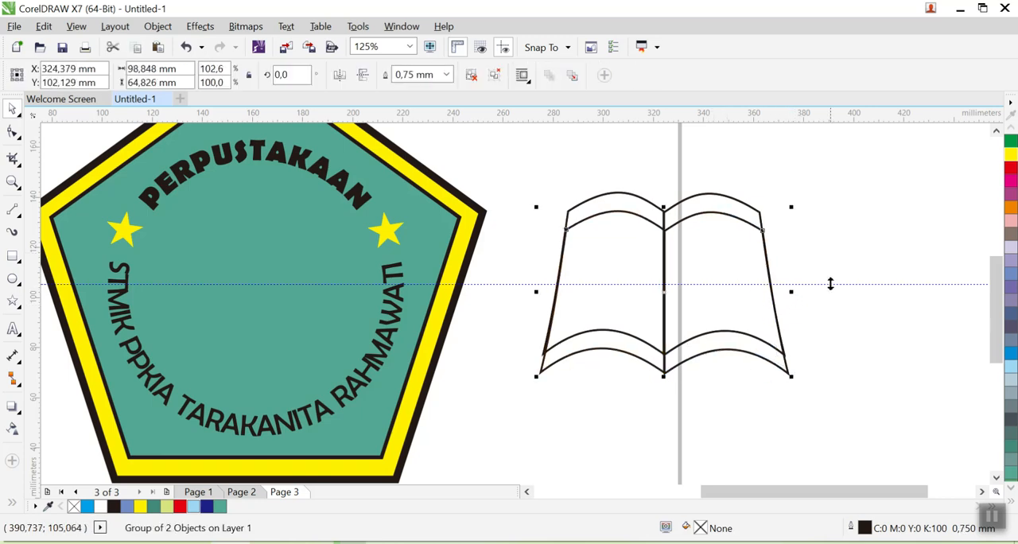
click(830, 284)
- Fill the lower copy of the book with dark blue (C100 M100 Y0 K0)
click(714, 227)
click(693, 215)
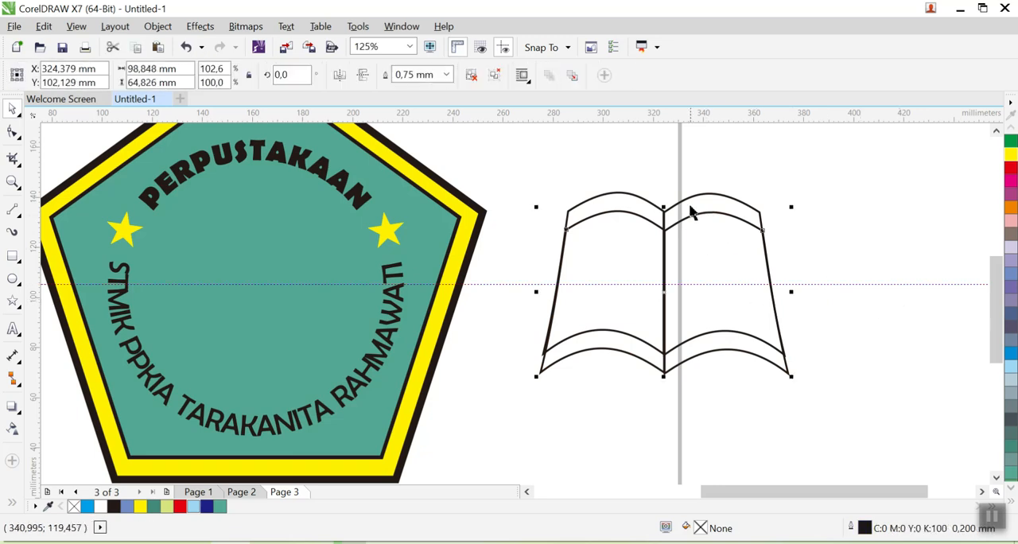
click(746, 390)
click(739, 347)
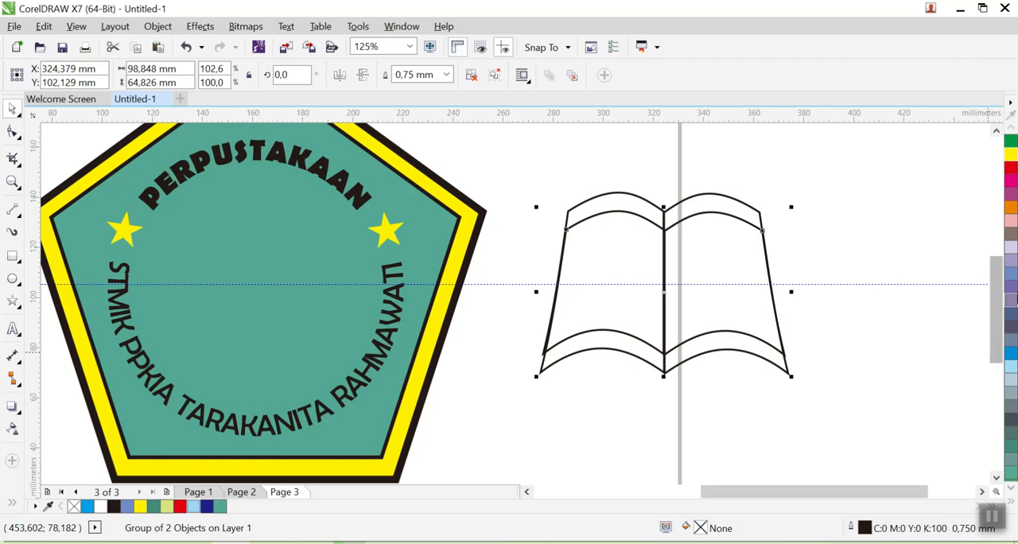
click(1012, 503)
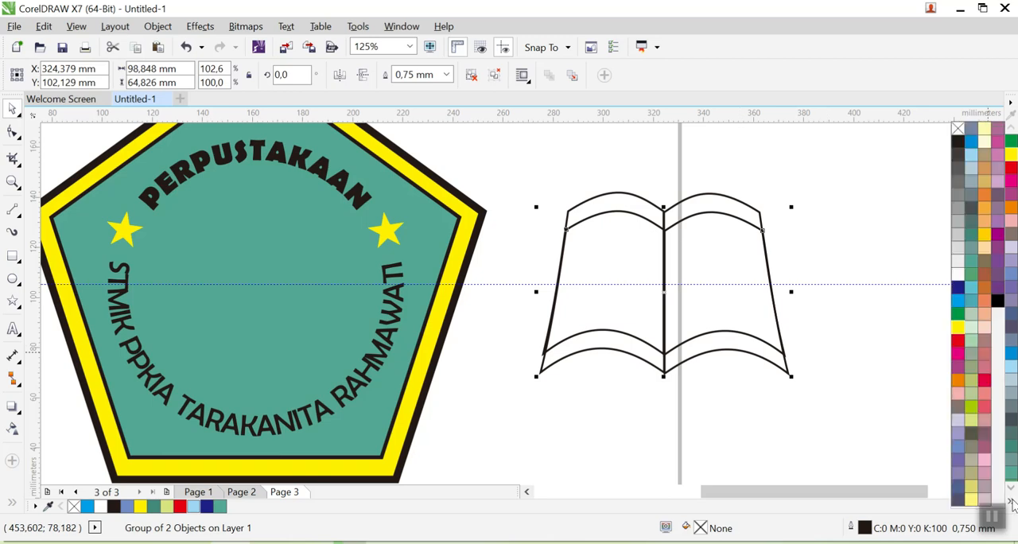
click(959, 294)
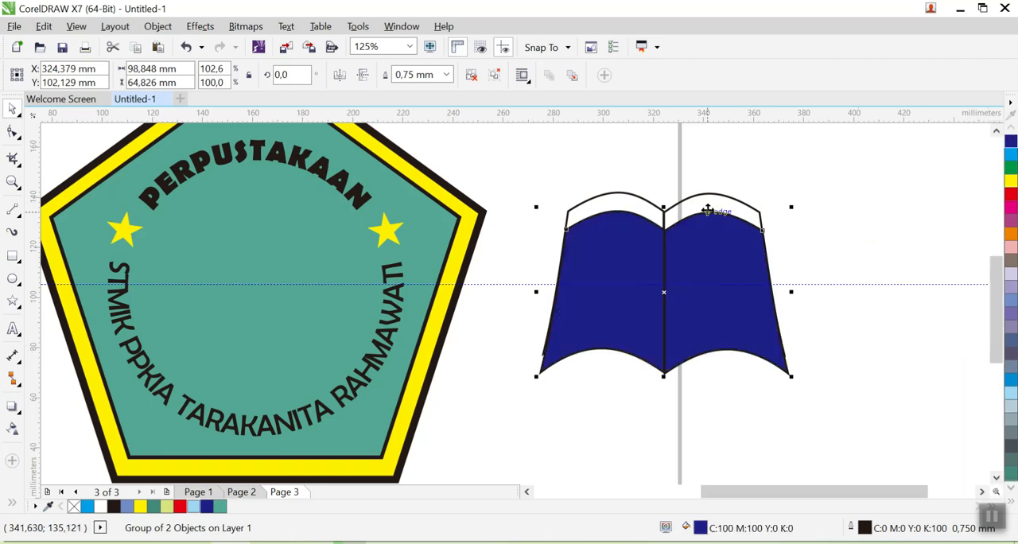
click(783, 189)
- Fill the original pair of pages with white
click(709, 207)
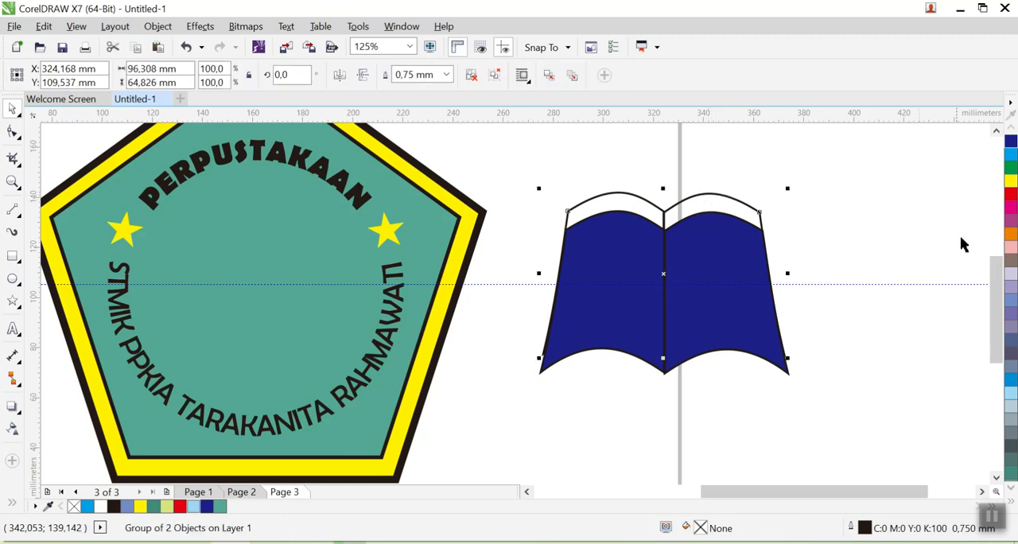
click(1012, 503)
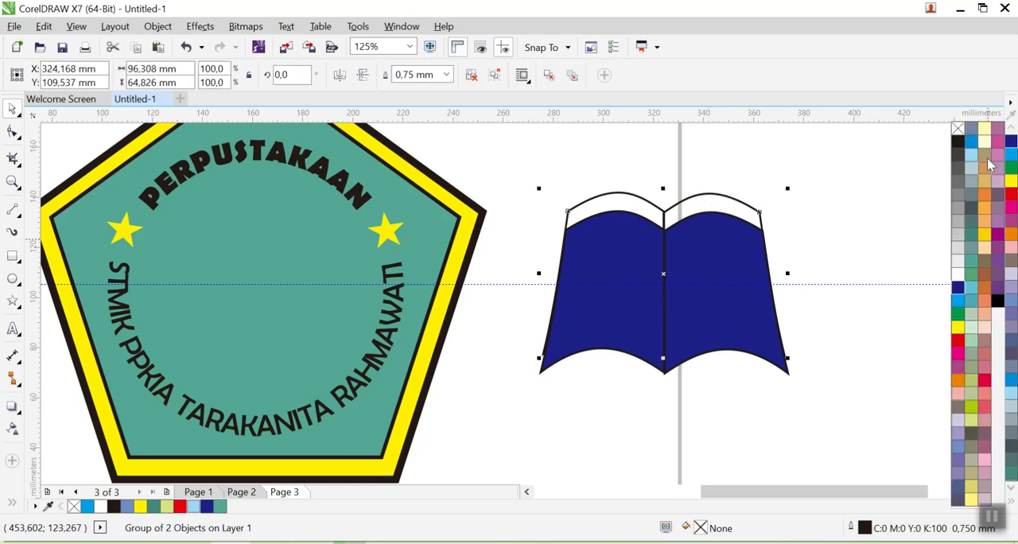
click(958, 275)
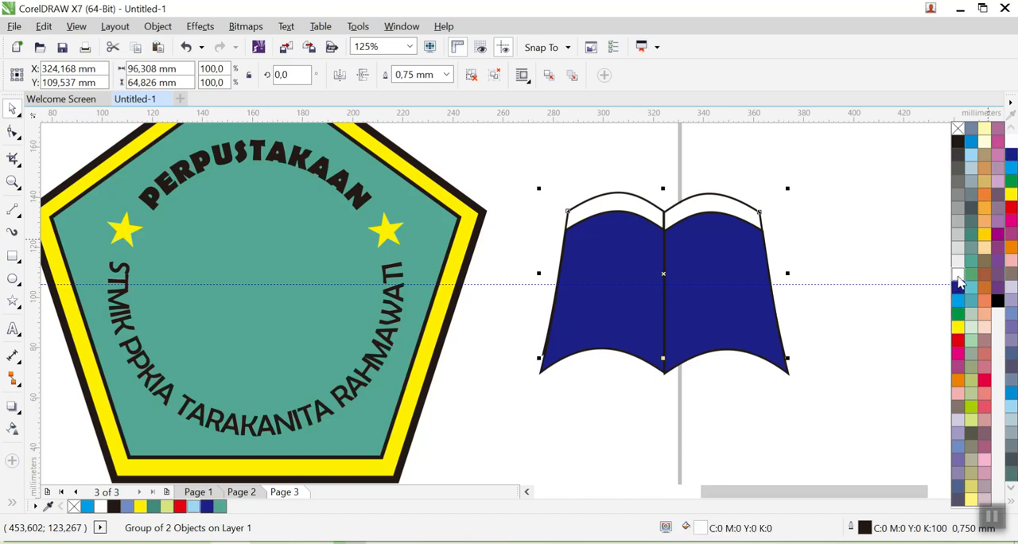
click(878, 386)
- Send the blue book group to the back of the page so it forms the cover behind the white pages
click(674, 338)
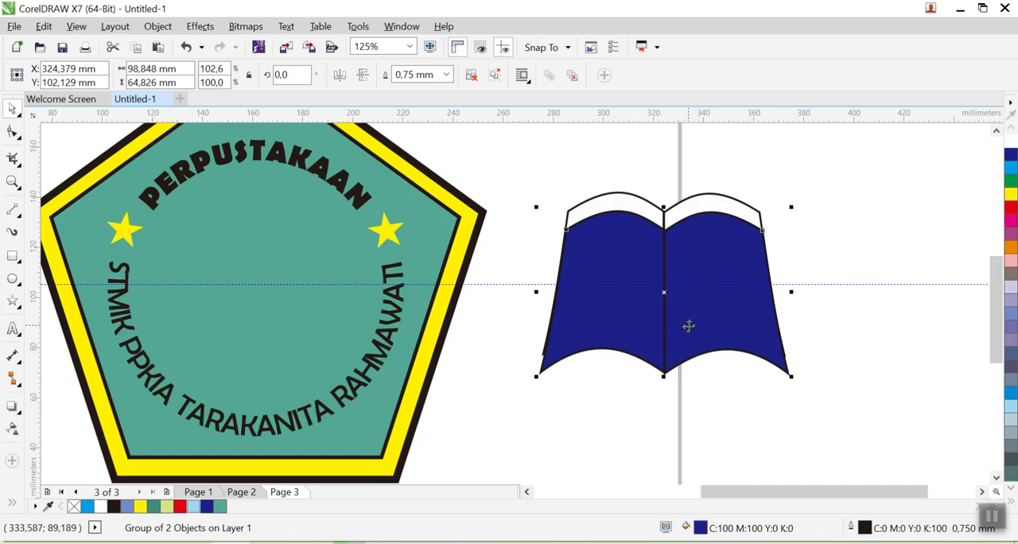
right_click(688, 326)
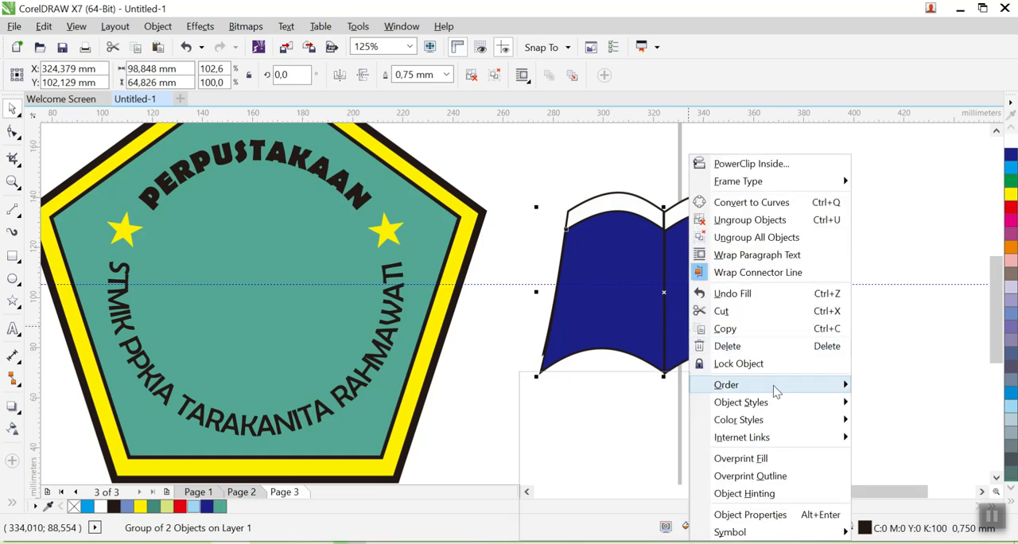
mouse_move(776, 388)
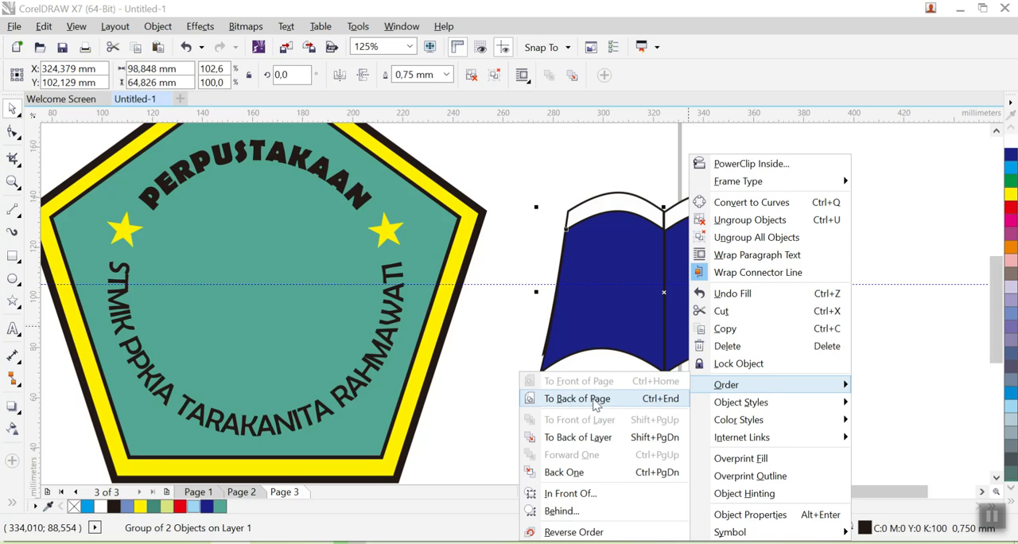
click(671, 398)
click(849, 324)
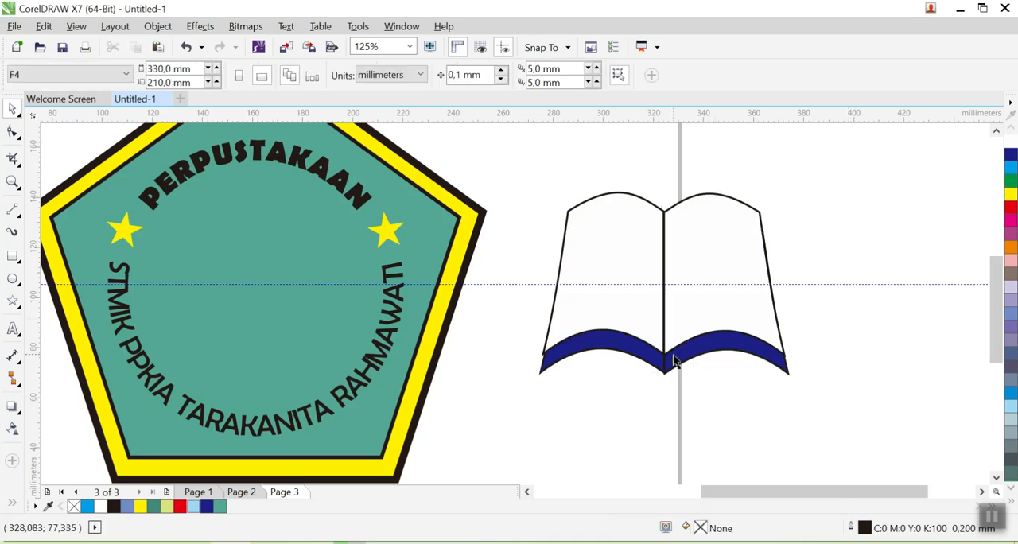
- Stretch the blue cover's left side slightly outward to a width of about 99.5 mm
scroll(674, 357, up, 3)
click(562, 339)
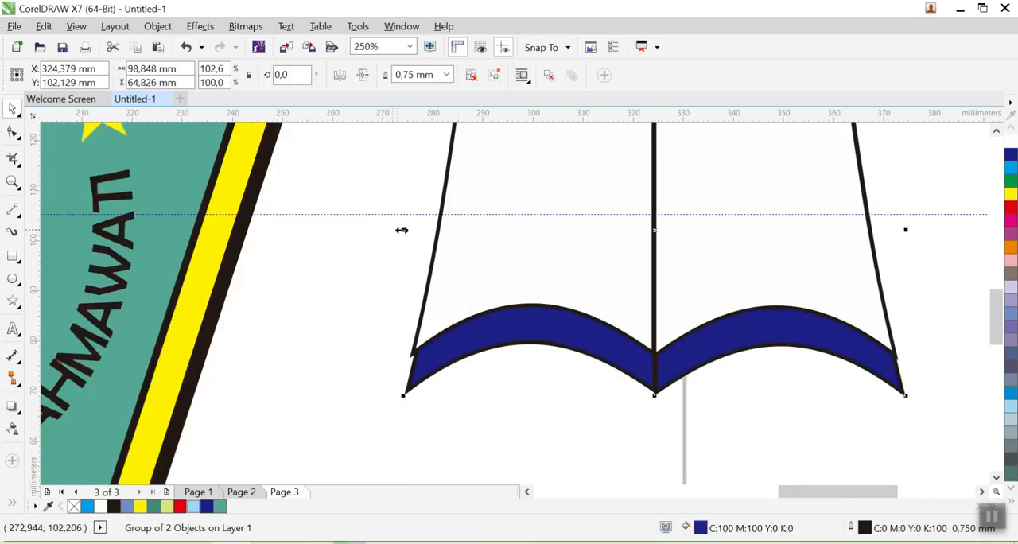
click(400, 230)
click(391, 263)
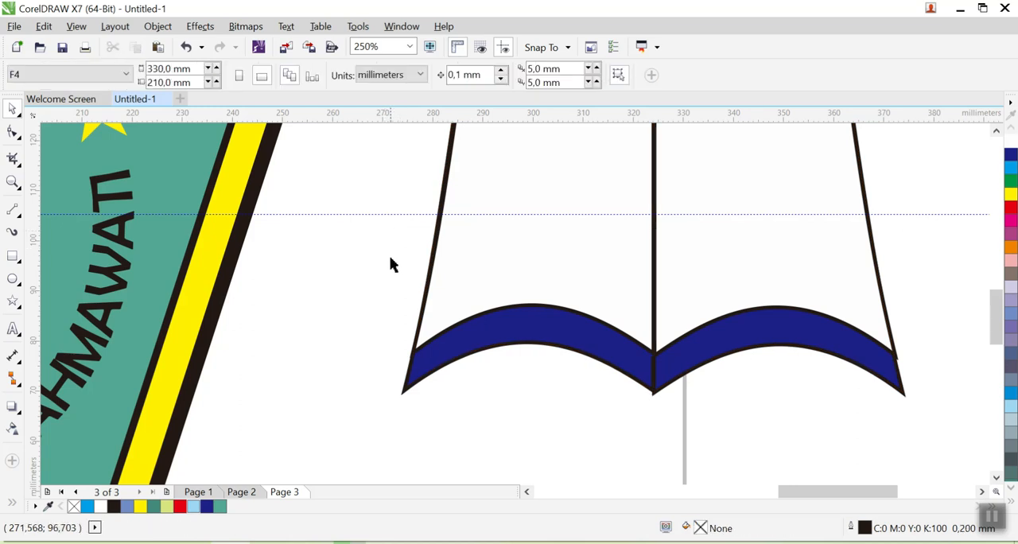
scroll(391, 263, down, 3)
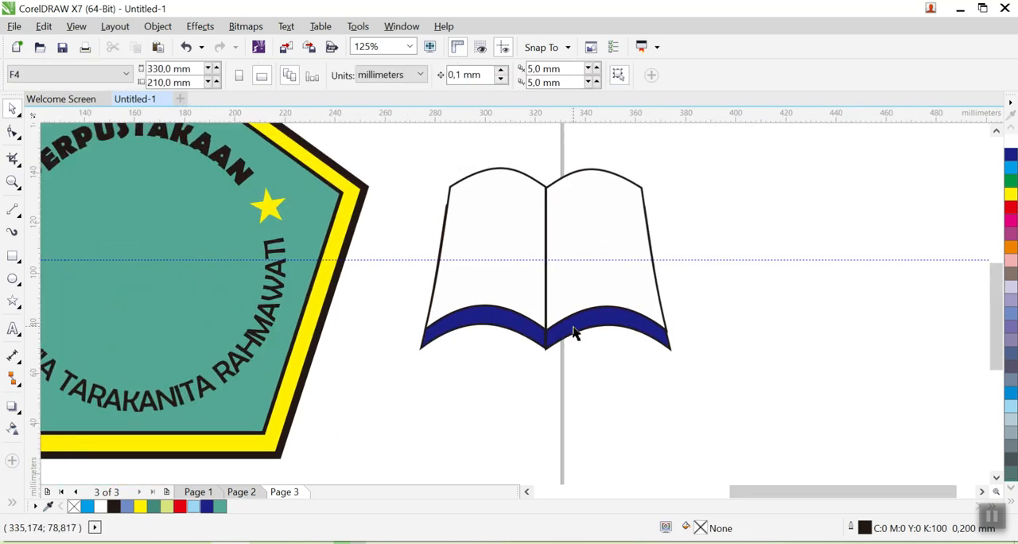
click(572, 325)
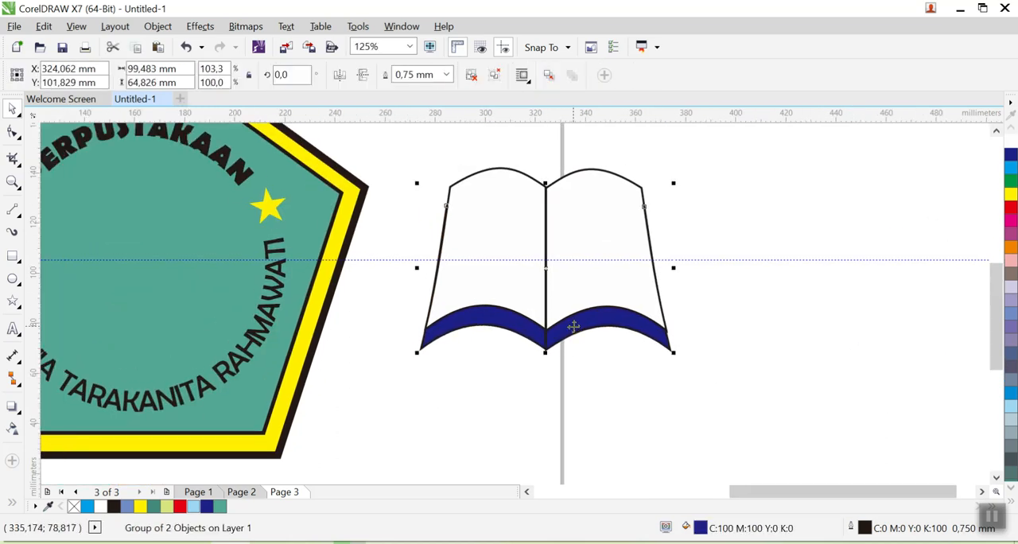
click(808, 342)
- Group the white pages with the blue cover and move the book onto the pentagon emblem
scroll(808, 342, down, 3)
drag(777, 220, 629, 382)
key(ctrl+g)
drag(703, 294, 480, 287)
- Scale the grouped book down proportionally and centre it inside the ring of curved lettering on the pentagon emblem
scroll(482, 287, up, 2)
drag(324, 217, 344, 233)
drag(438, 291, 443, 271)
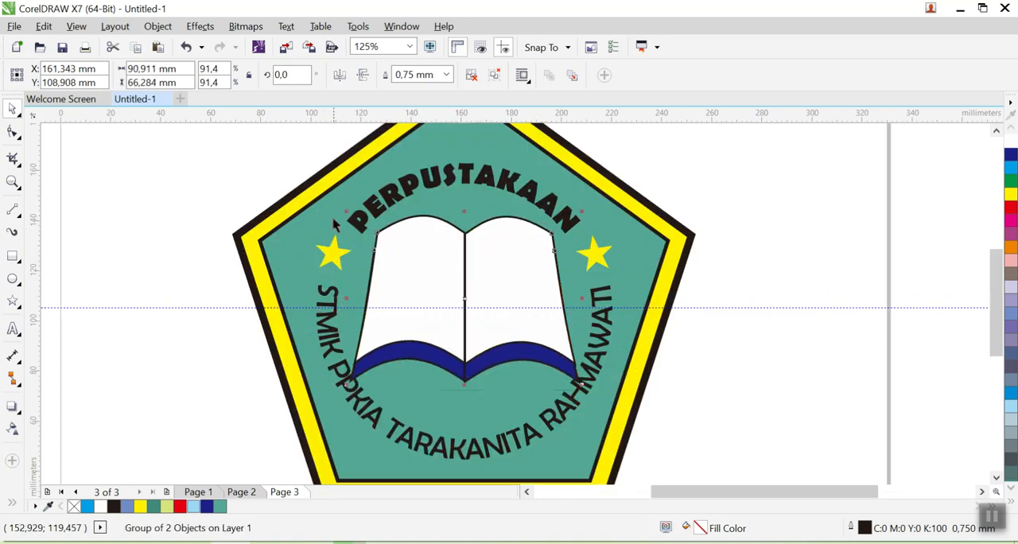
drag(347, 212, 366, 227)
drag(430, 285, 420, 270)
click(844, 334)
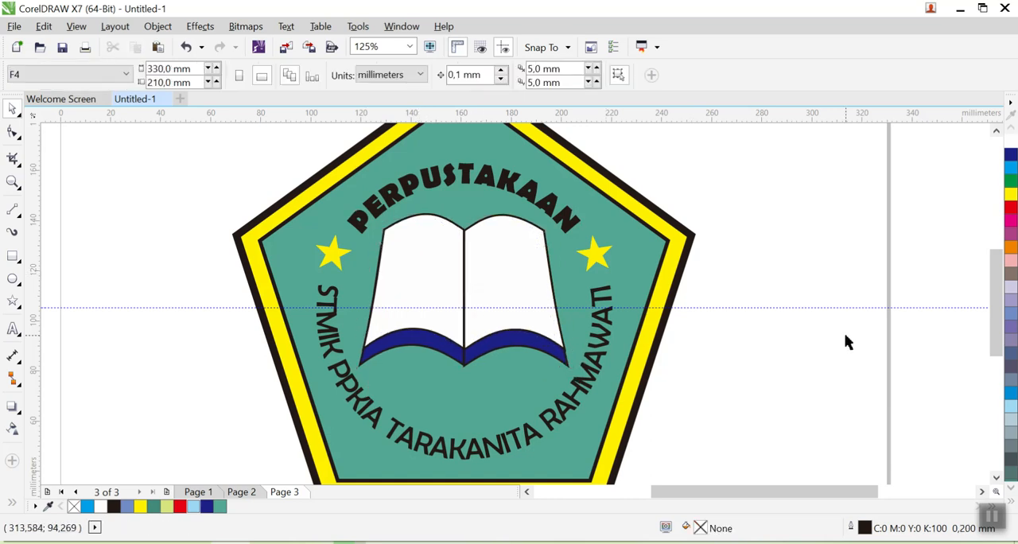
- Review the complete emblem on Page 3 and compare it with the logos on Page 2 and Page 1
scroll(847, 342, down, 2)
drag(780, 374, 675, 338)
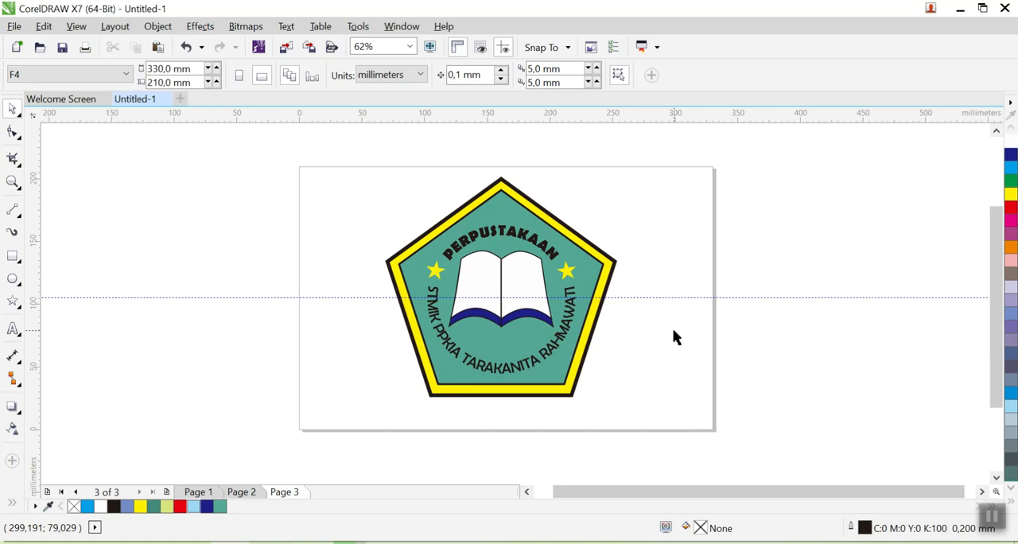
click(287, 27)
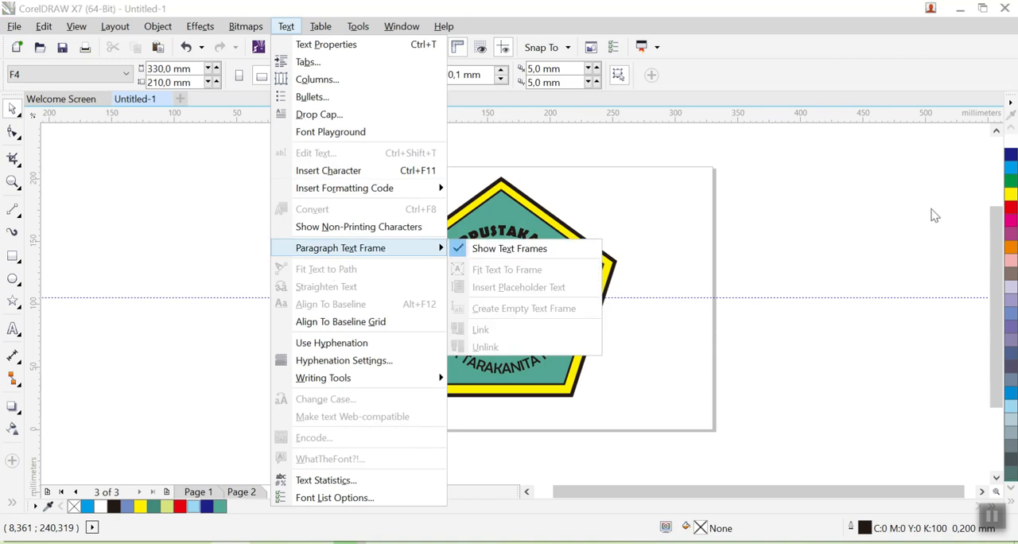
click(935, 216)
click(241, 492)
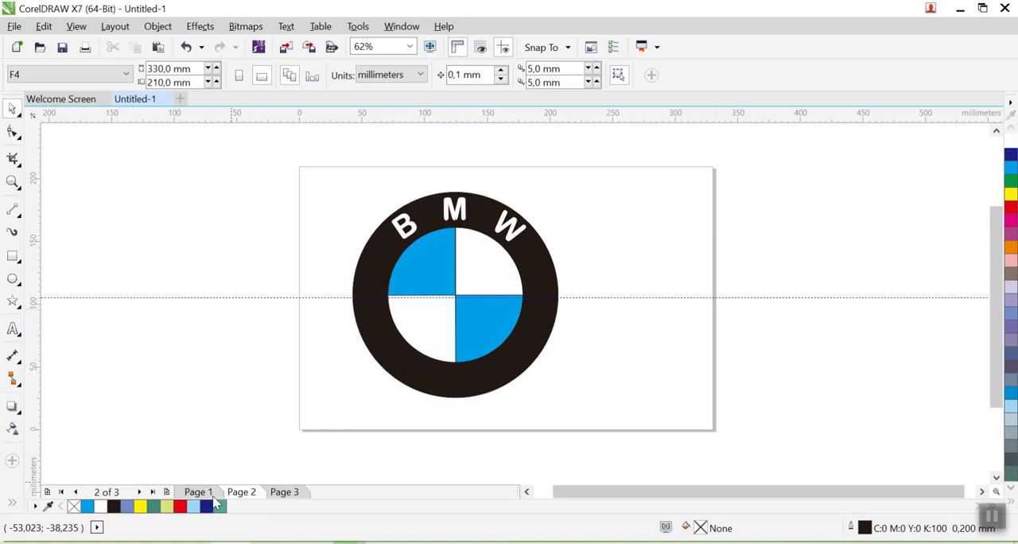
click(206, 495)
click(244, 494)
click(285, 492)
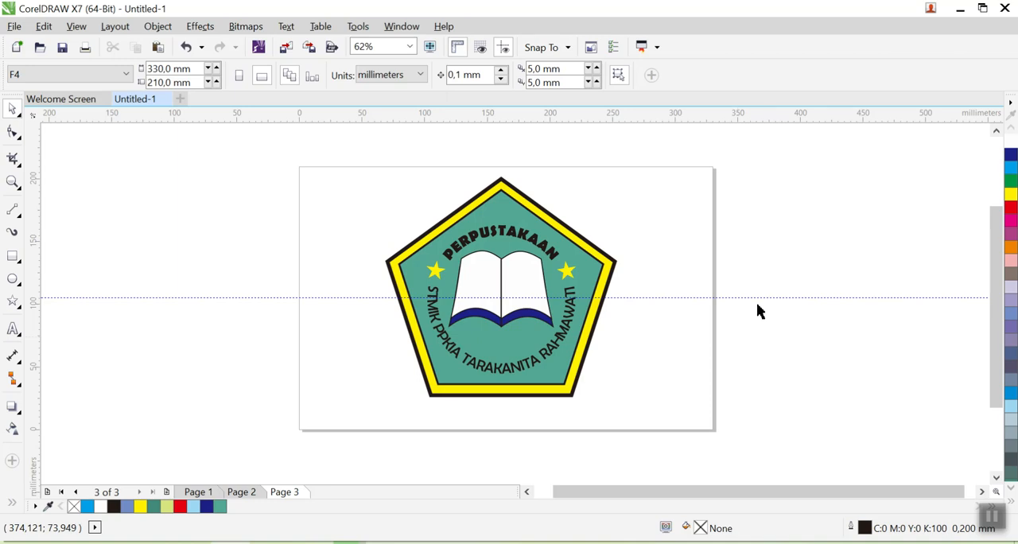
- Delete the horizontal guideline crossing the pentagon emblem's page
click(681, 297)
drag(308, 159, 700, 446)
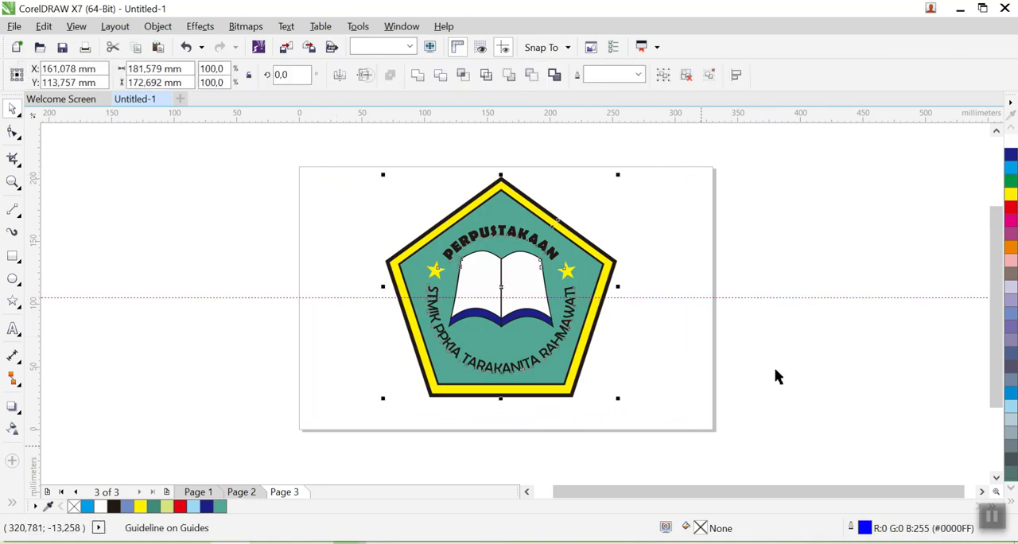
click(774, 297)
key(Delete)
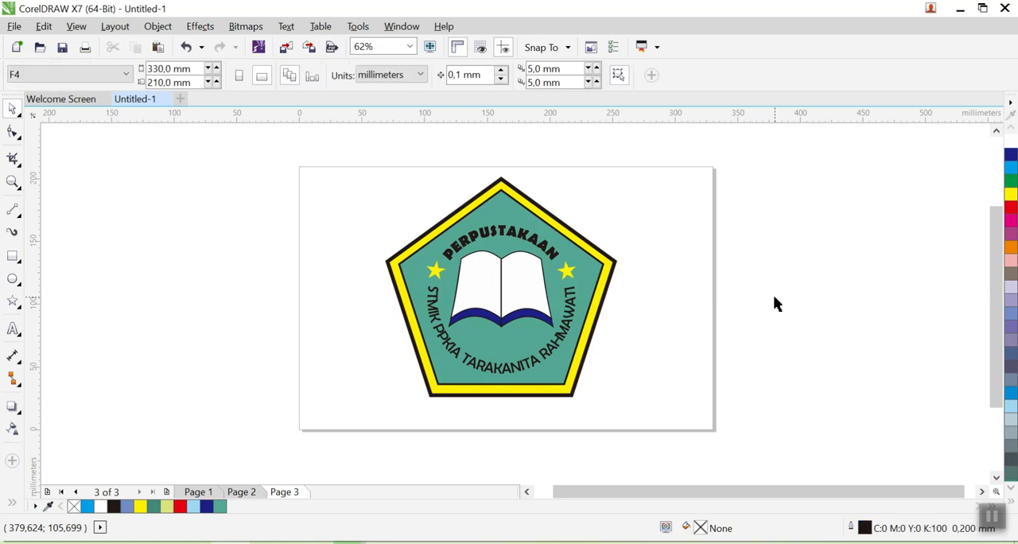
- Return through Page 2 to Page 1 to view the original BMW logo and pentagon emblem
click(200, 491)
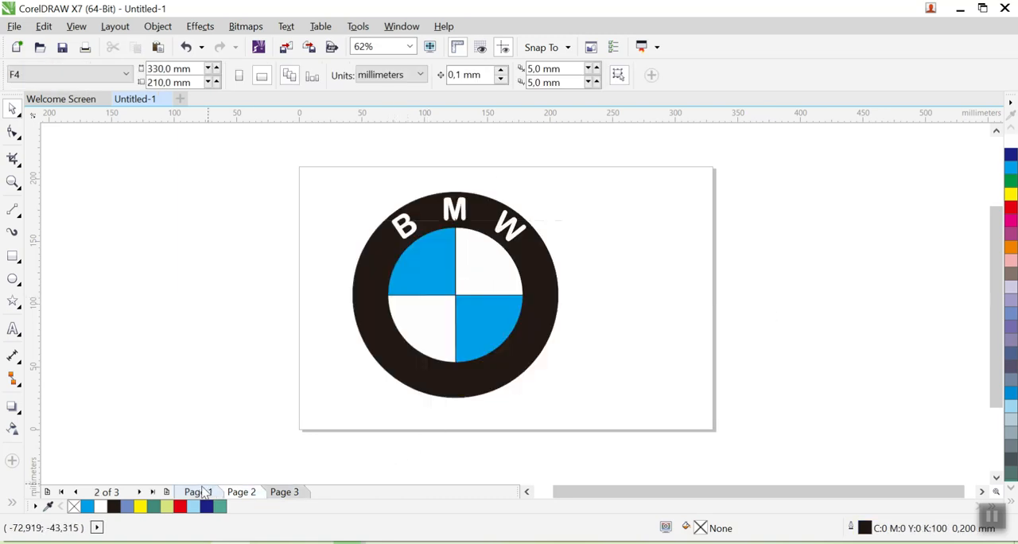
click(191, 494)
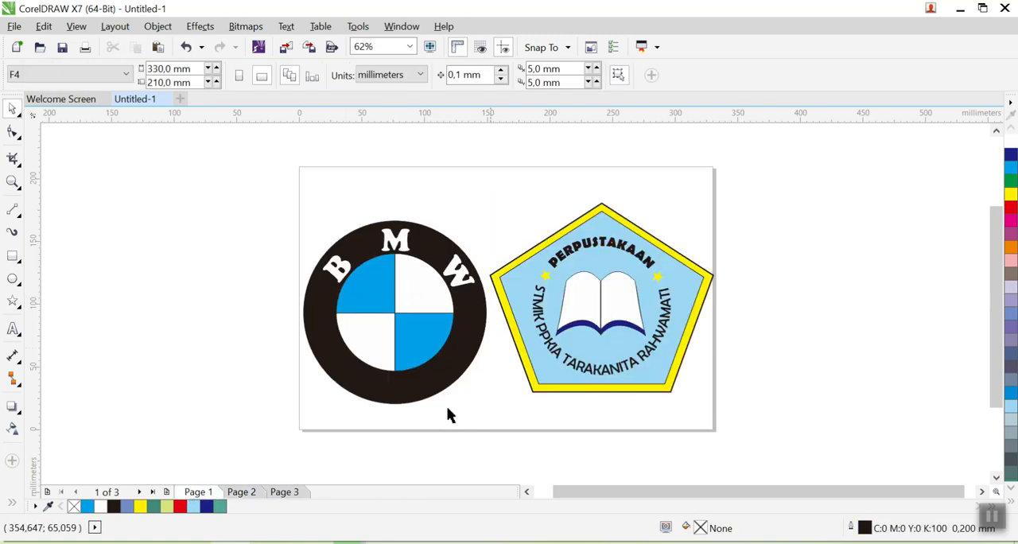